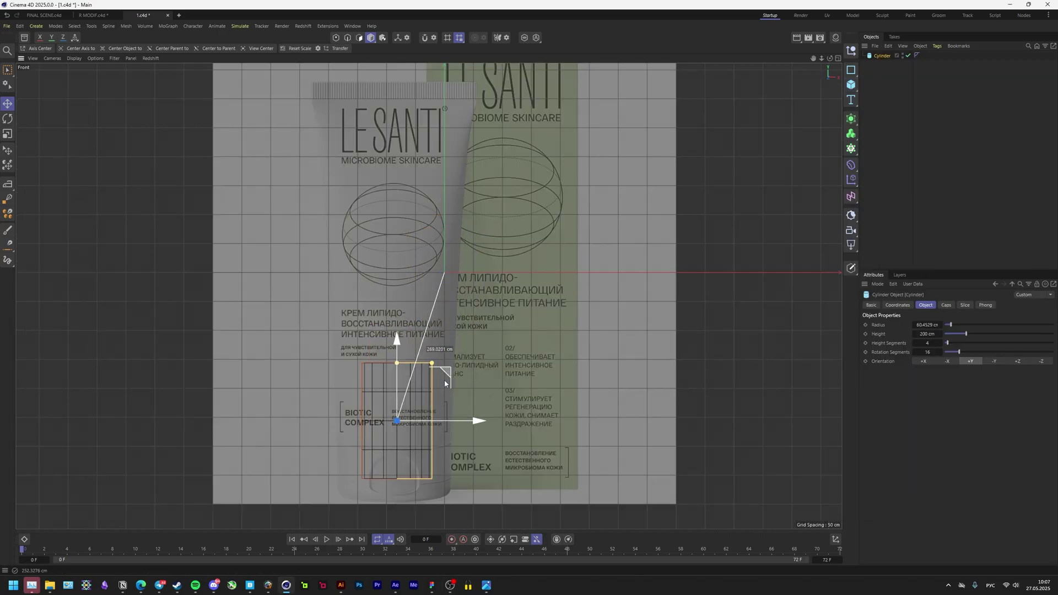
Fit the cylinder to the tube's lower body with a radius of about 99.6 cm and 1 height segment.
scroll(446, 384, "up", 2)
scroll(460, 344, "down", 3)
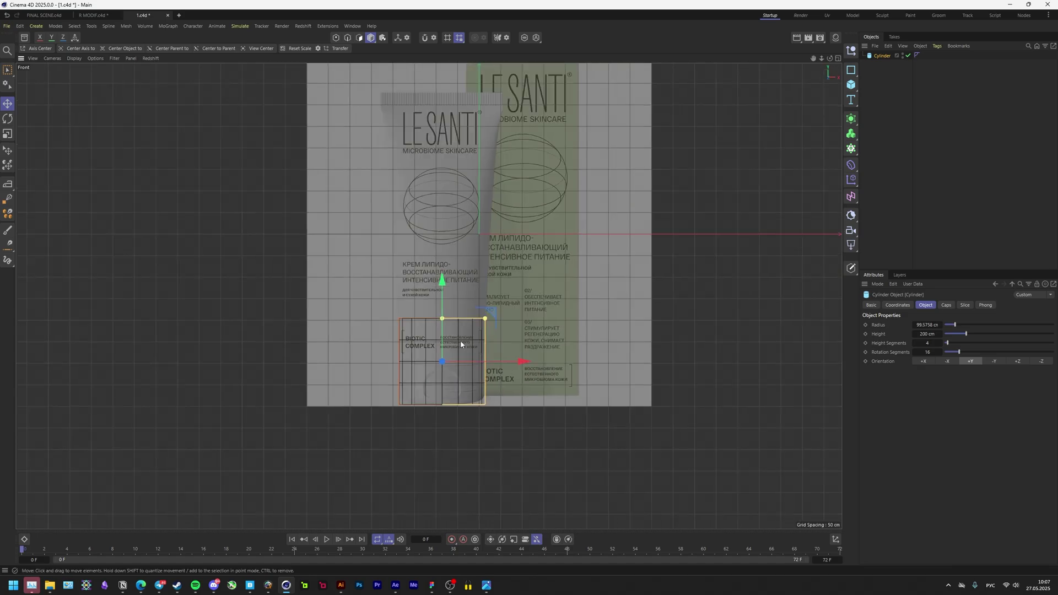
scroll(446, 355, "up", 3)
middle_click_drag(429, 220, 415, 319, "alt")
scroll(413, 331, "down", 3)
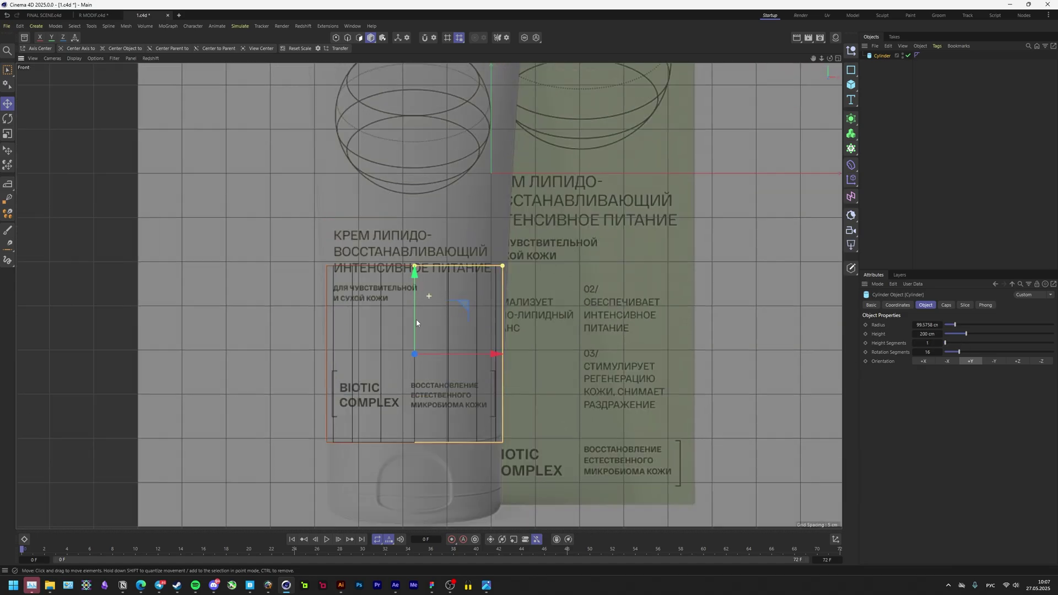
Make the cylinder editable and raise its top points to the base of the tube's crimp in the reference.
key("c")
left_click(336, 37)
left_click_drag(330, 342, 488, 376)
left_click_drag(411, 291, 411, 71)
scroll(381, 247, "up", 2)
middle_click_drag(383, 287, 380, 315, "alt")
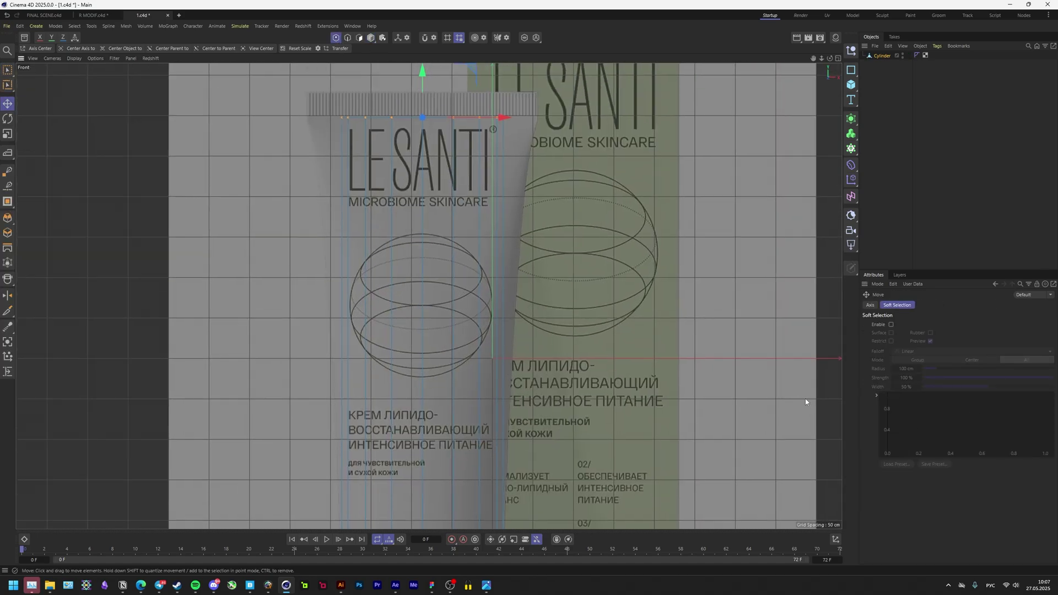
Lower the transparency of the front view's background reference image.
left_click(805, 398)
key("shift+v")
left_click_drag(1026, 417, 998, 419)
Scale the top points to about 120% to match the tube's width just below the crimp.
key("t")
scroll(352, 234, "down", 2)
scroll(385, 237, "up", 3)
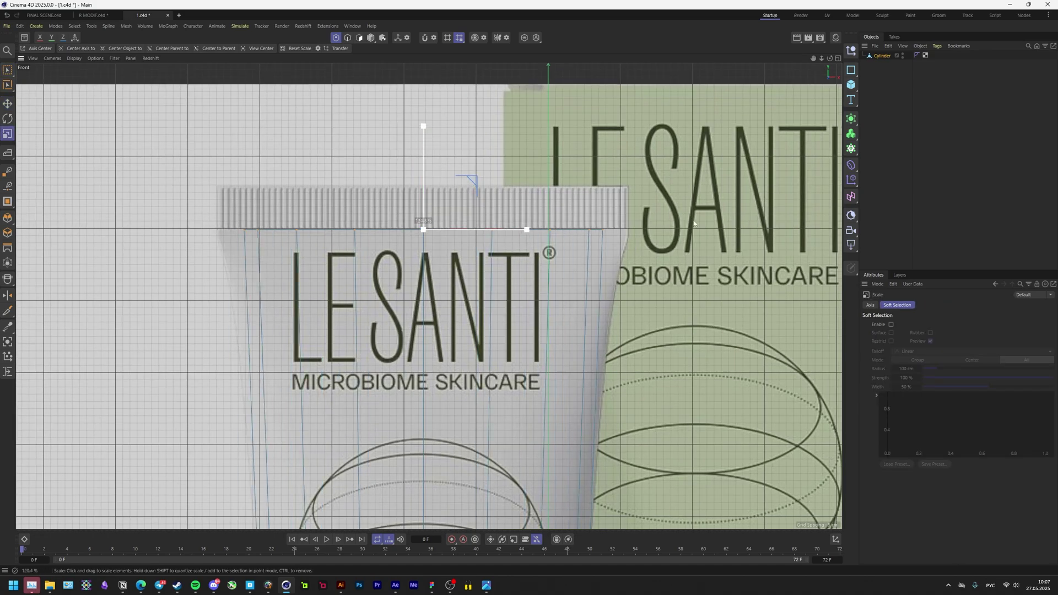
scroll(612, 246, "up", 6)
scroll(613, 247, "down", 6)
key("e")
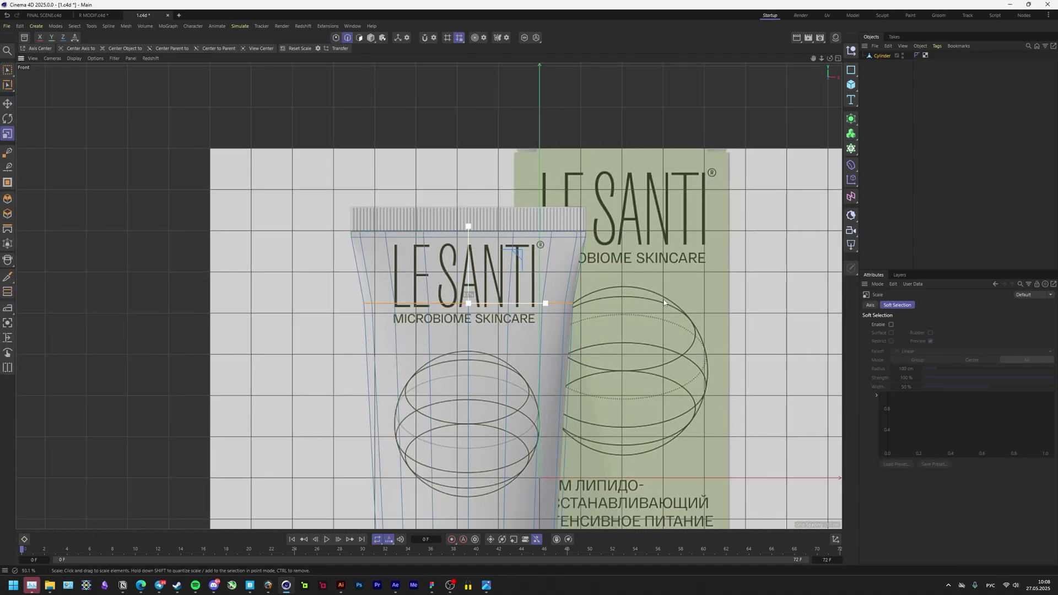
Add edge loops around the tube's middle and lower body, sliding and scaling them to follow the reference silhouette.
middle_click_drag(556, 511, 457, 270, "alt")
key("k")
key("l")
left_click(419, 290)
key("e")
key("m")
key("s")
left_click_drag(419, 289, 496, 289)
key("t")
double_click(419, 371)
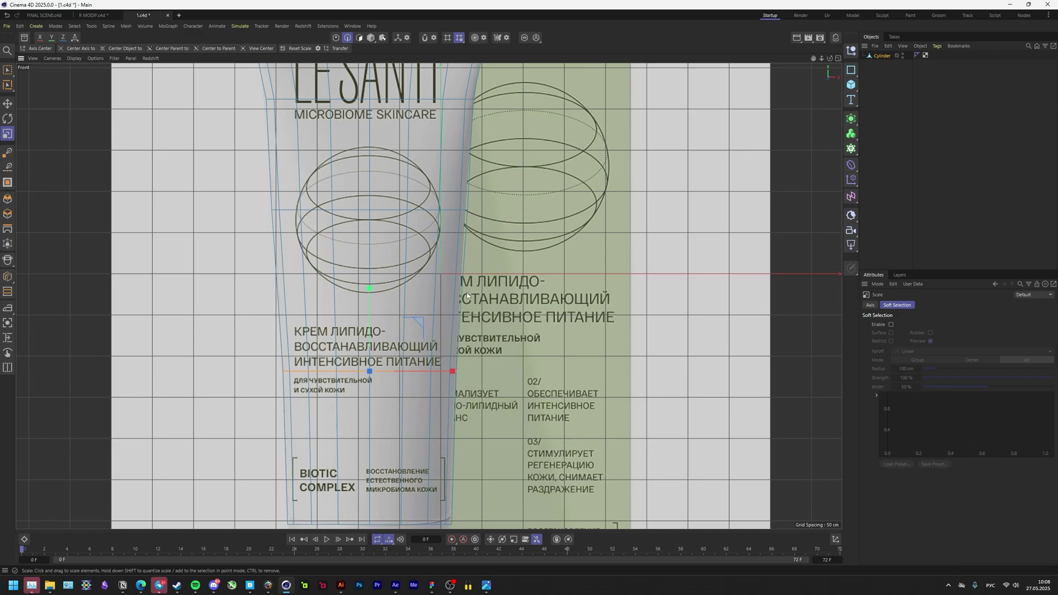
Add an edge loop in the flare below the crimp and scale it to the reference outline.
middle_click_drag(518, 204, 510, 485, "alt")
scroll(496, 441, "up", 2)
middle_click_drag(434, 295, 442, 277, "alt")
key("k")
key("l")
left_click(442, 277)
key("t")
scroll(588, 334, "down", 2)
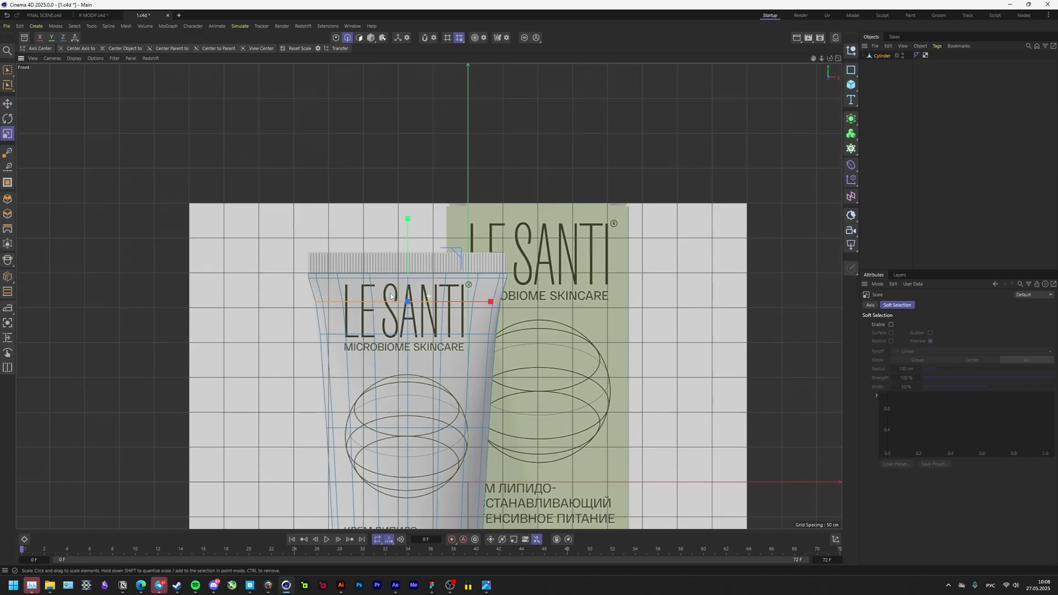
Extrude the cylinder's top edge loop upward to form the crimp band at the reference's height.
scroll(292, 265, "up", 6)
scroll(221, 320, "down", 3)
double_click(496, 295)
key("e")
left_click_drag(553, 223, 554, 164, "ctrl")
Delete the cap polygons inside the crimp band so that the tube's top is open.
left_click(359, 38)
middle_click_drag(396, 215, 350, 217, "alt")
scroll(350, 216, "down", 2)
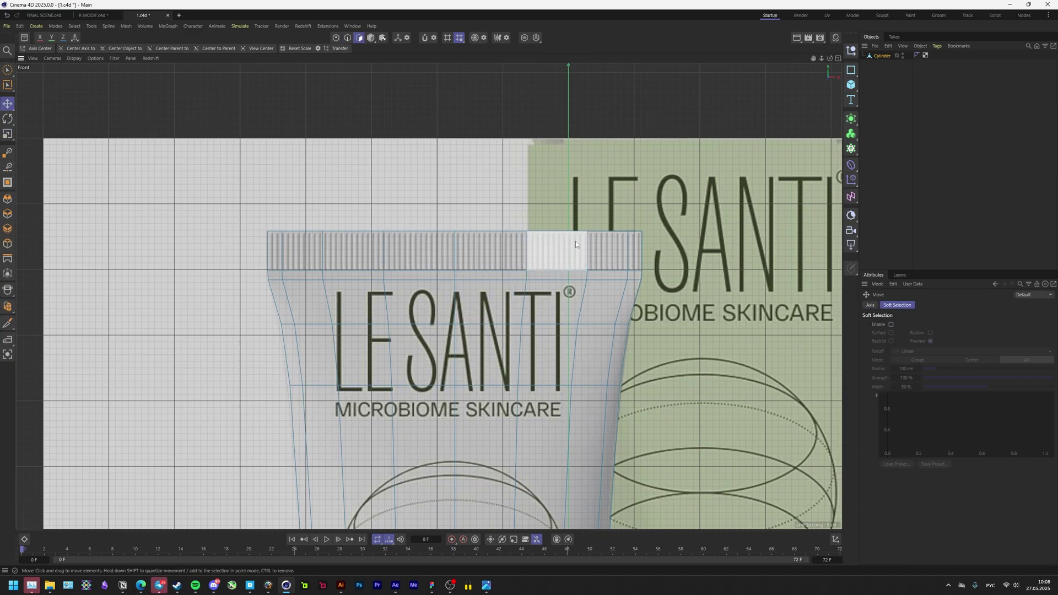
key("u")
key("l")
left_click(402, 255)
middle_click_drag(401, 255, 452, 252, "alt")
key("F1")
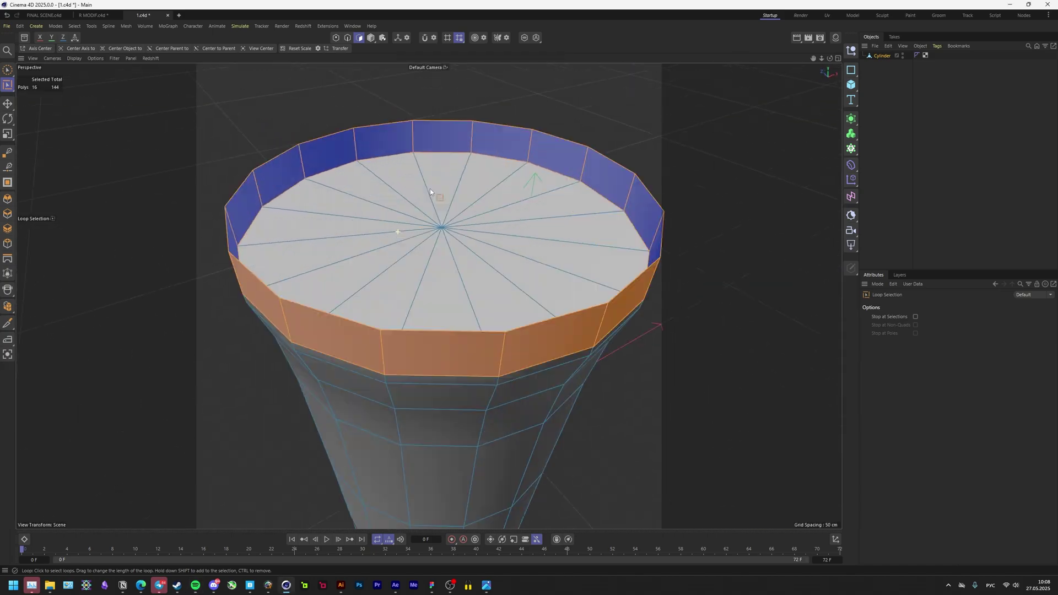
left_click(430, 188)
scroll(430, 188, "up", 1)
key("e")
key("Delete")
left_click_drag(543, 177, 524, 146, "alt")
key("m")
key("d")
left_click_drag(524, 190, 524, 235, "alt")
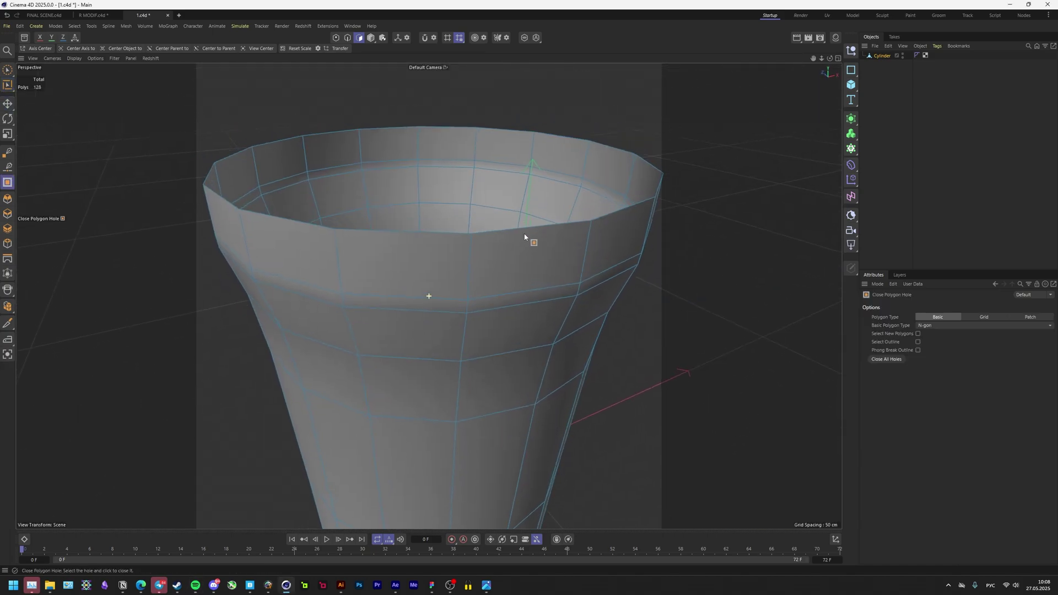
key("e")
Select the ring of polygons that forms the crimp band using Loop Selection.
middle_click(532, 251)
middle_click(590, 309)
key("u")
key("l")
left_click(518, 256)
middle_click_drag(519, 322, 412, 227, "alt")
scroll(412, 228, "down", 5)
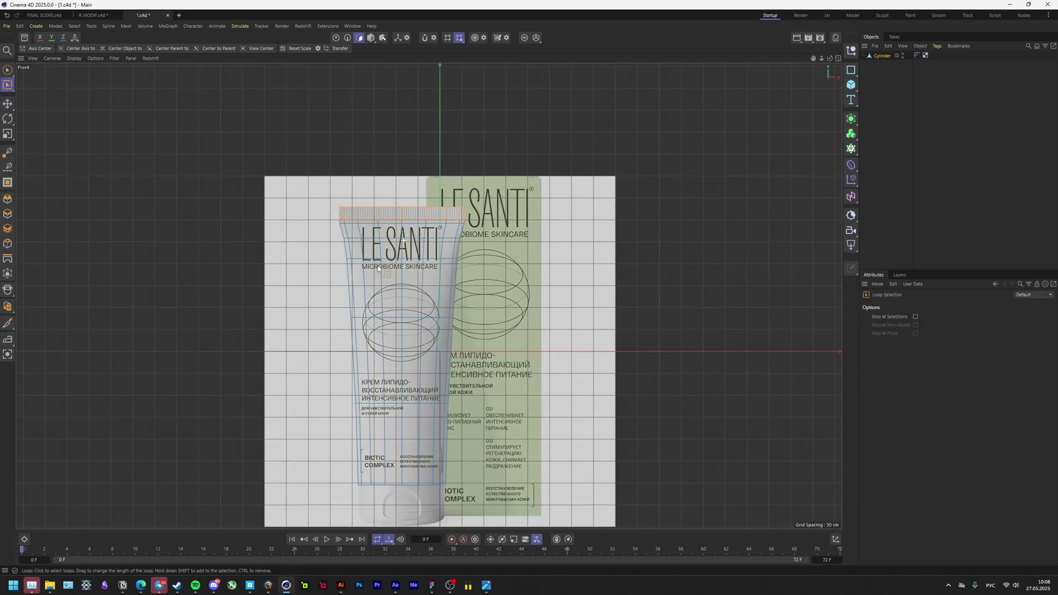
middle_click(408, 281)
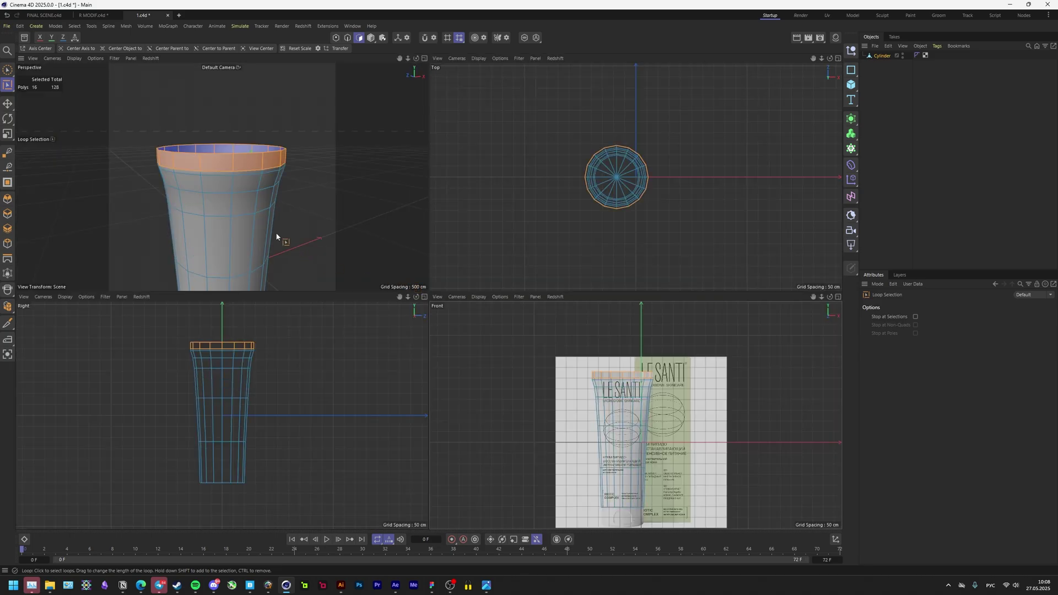
middle_click(301, 244)
left_click_drag(301, 244, 468, 325, "alt")
middle_click(488, 328)
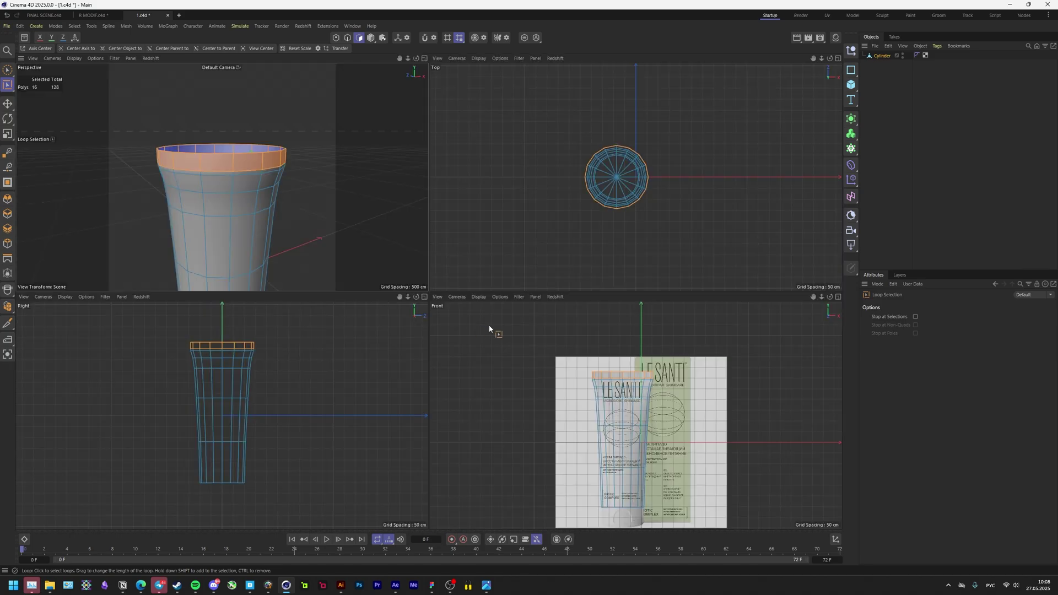
middle_click(248, 196)
left_click_drag(248, 196, 396, 238, "alt")
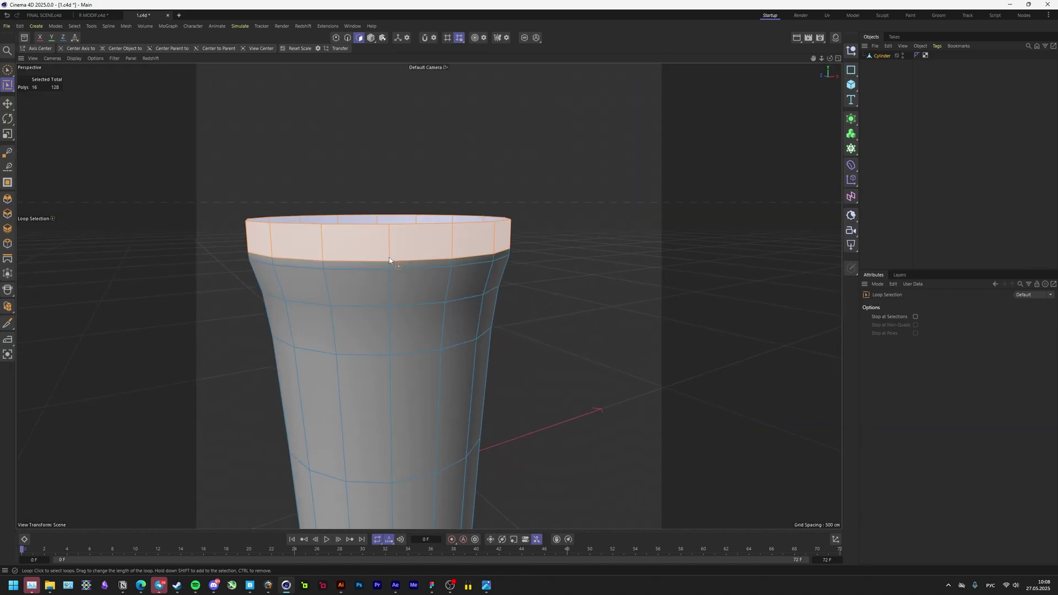
middle_click(389, 257)
middle_click(338, 265)
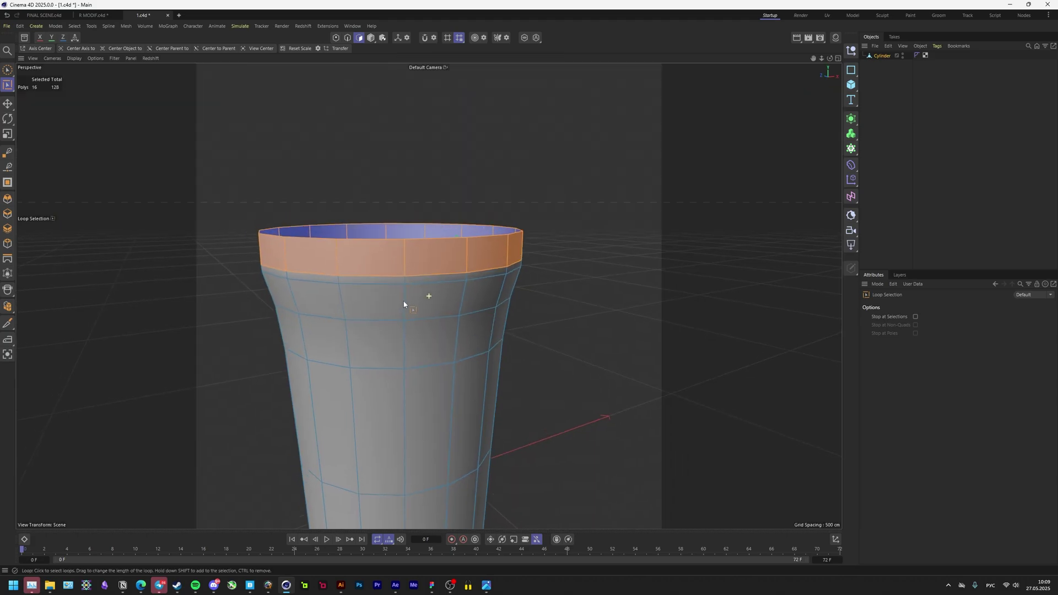
Enable soft selection with linear falloff and set its radius to 280 cm.
key("e")
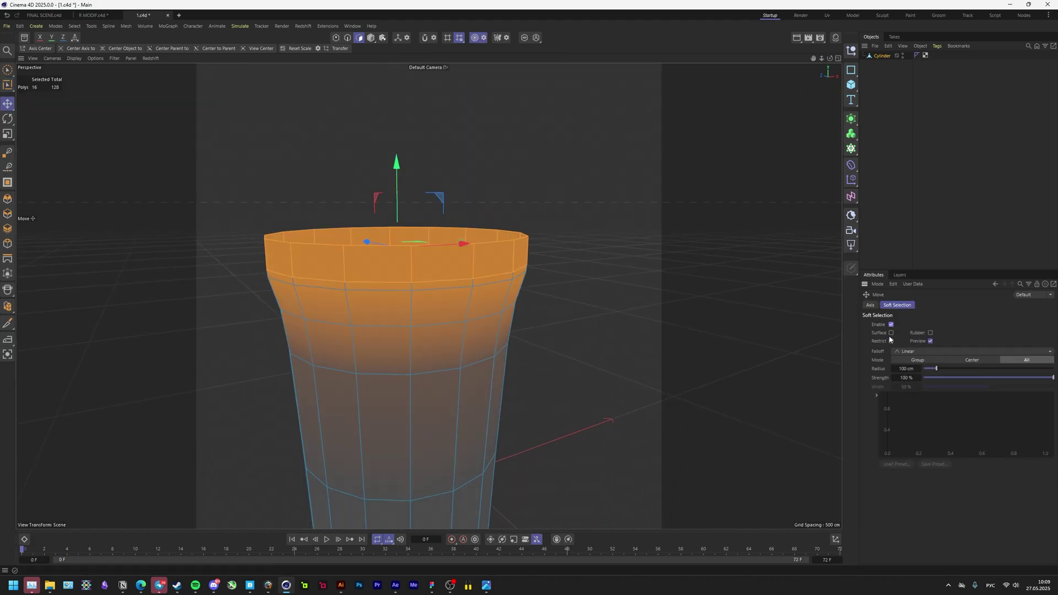
left_click_drag(430, 330, 442, 333, "alt")
middle_click_drag(425, 408, 437, 232, "alt")
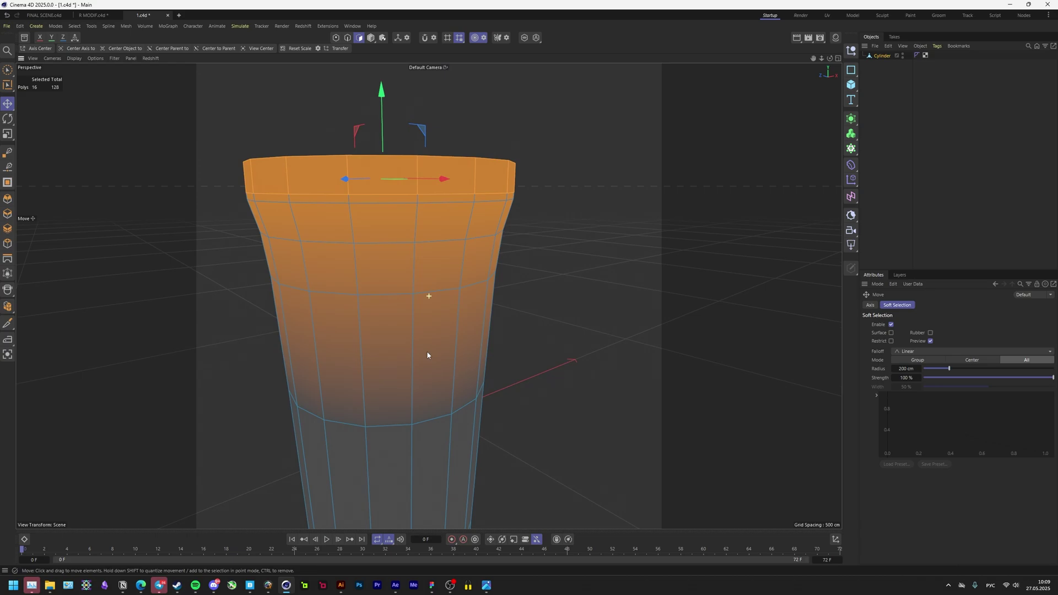
right_click_drag(420, 265, 423, 286, "alt")
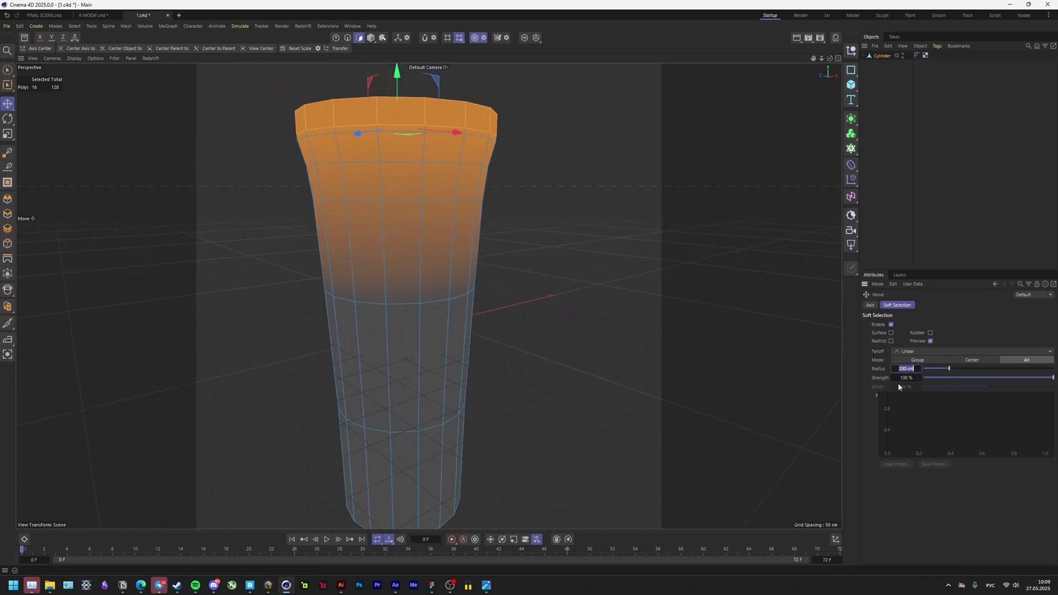
type("280")
key("Return")
Select the crimp band's edge loops and scale them along the depth to flatten the tube's top.
middle_click_drag(417, 260, 424, 331, "alt")
left_click_drag(424, 276, 466, 309, "alt")
middle_click_drag(414, 231, 435, 307, "alt")
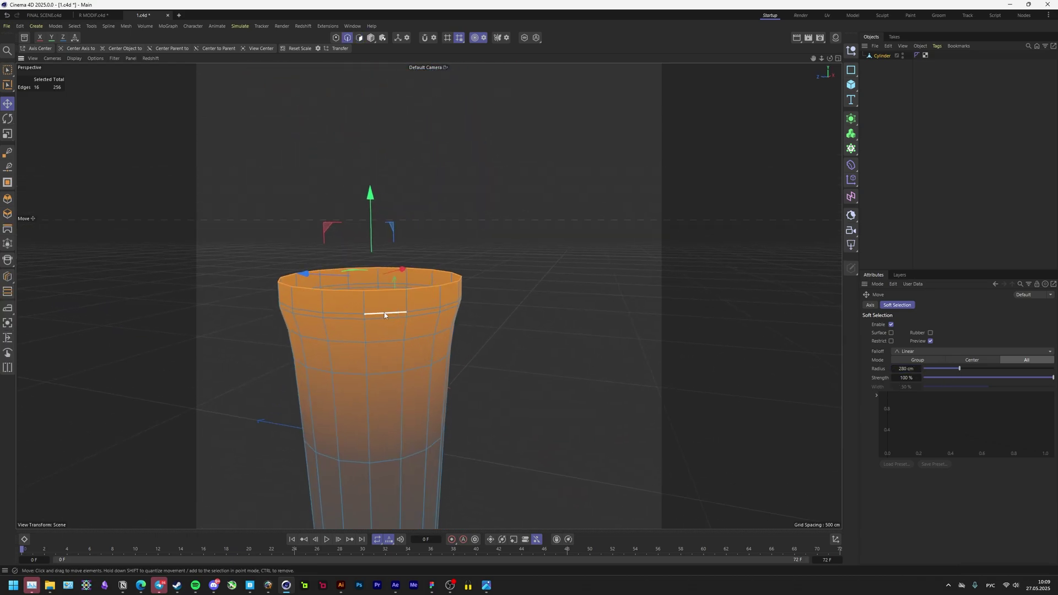
middle_click_drag(422, 306, 428, 356, "alt")
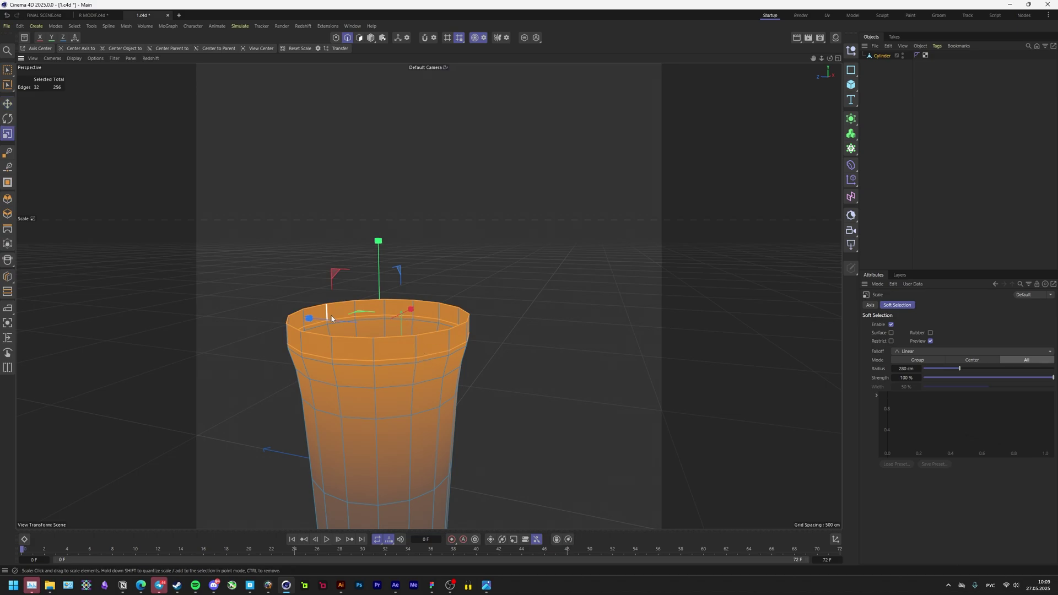
left_click_drag(369, 343, 375, 344)
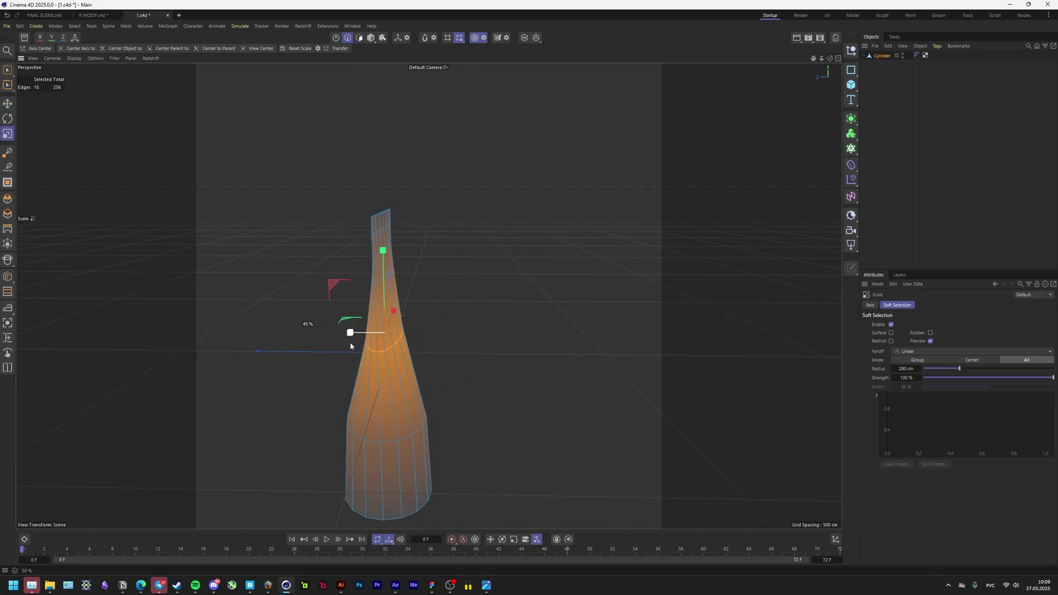
Narrow the mid-body edge loop along the depth with soft selection to smooth the taper toward the crimp.
left_click_drag(350, 347, 348, 345)
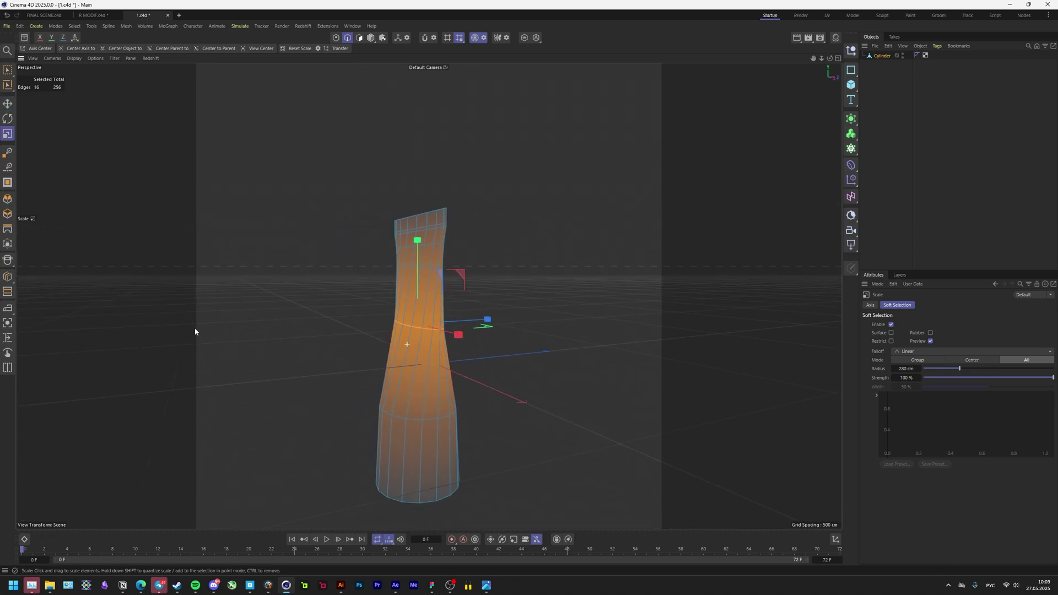
left_click_drag(366, 358, 370, 364, "alt")
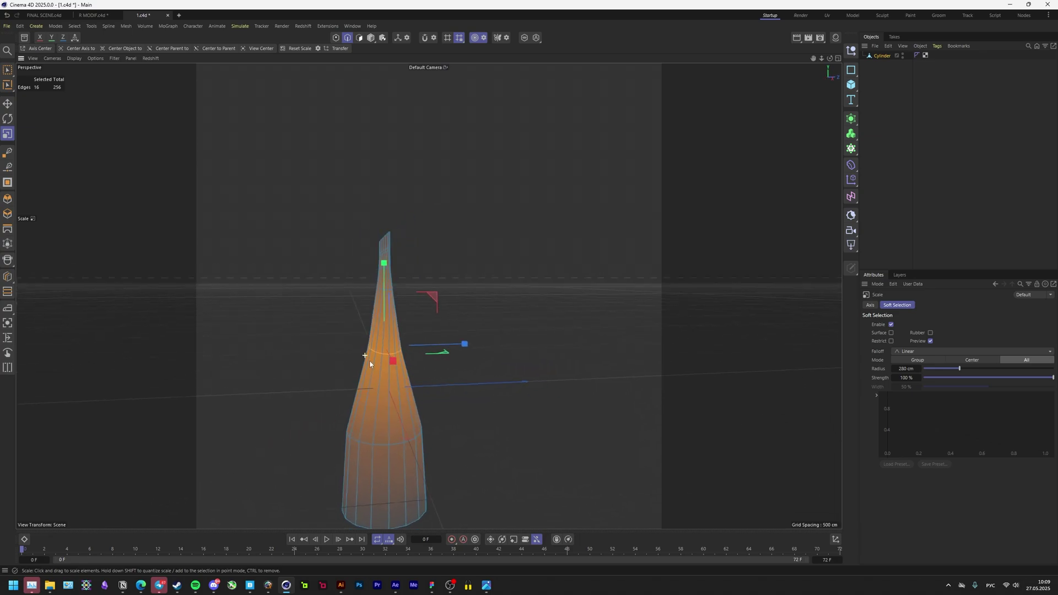
left_click(880, 57)
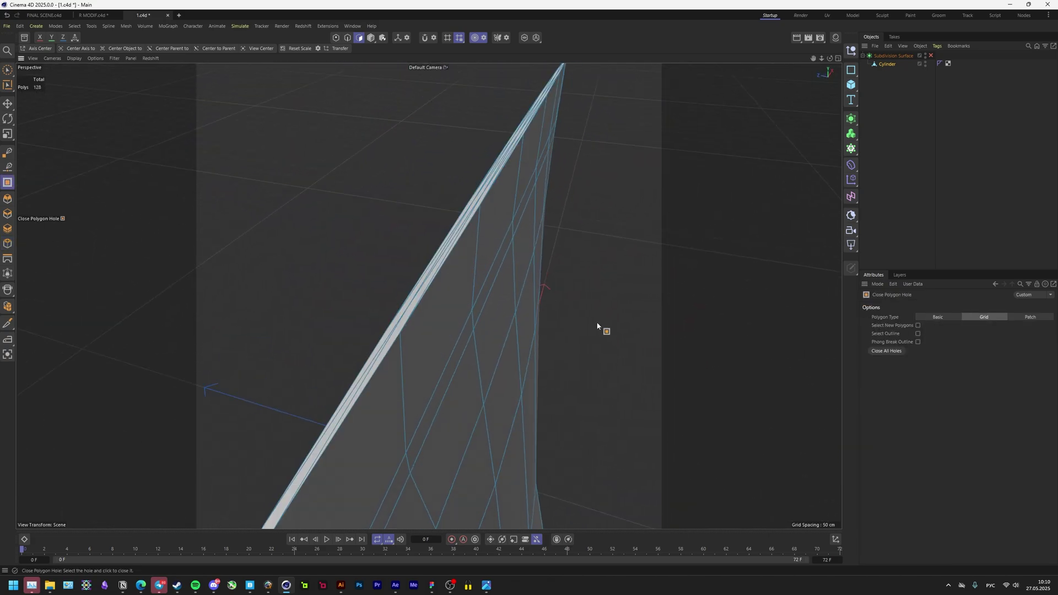
Cut connecting edges across the flattened top of the crimp with Line Cut.
key("k")
key("k")
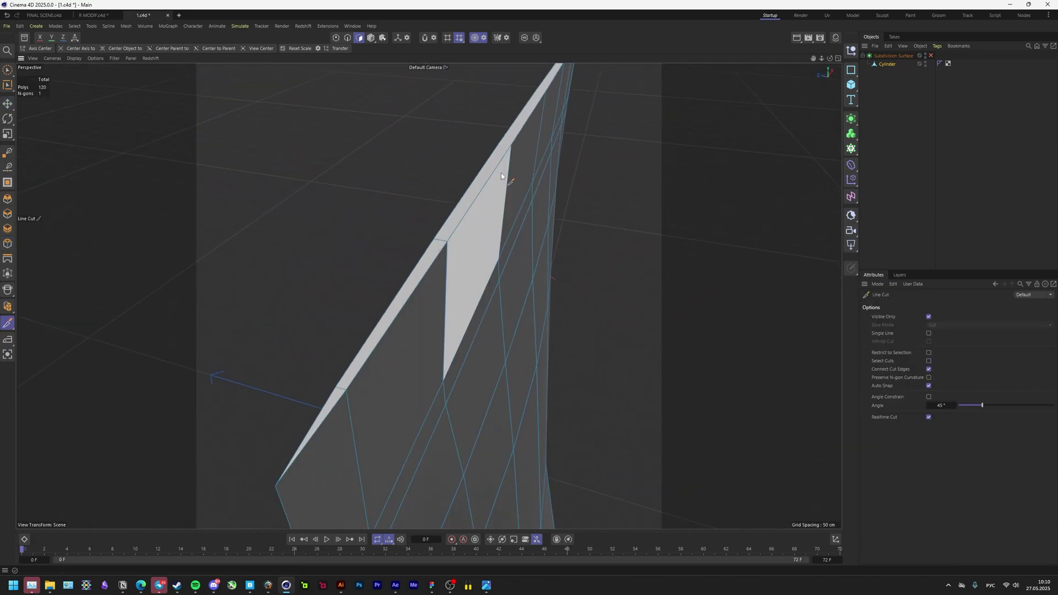
left_click_drag(501, 173, 463, 314, "alt")
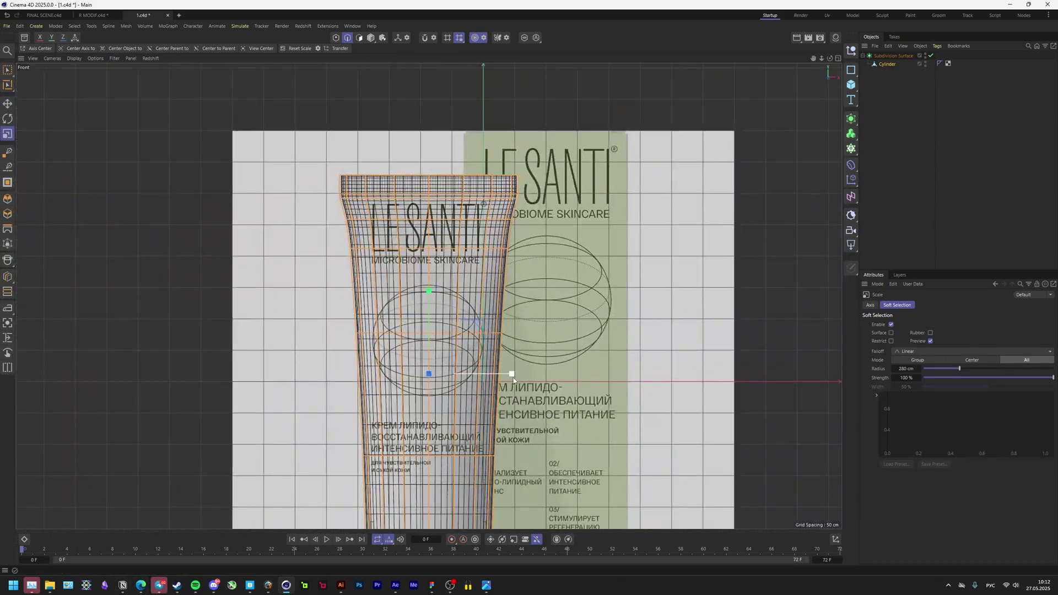
Trim the body's width to the reference and, with soft selection off, reposition the edge loops beneath the crimp.
left_click_drag(514, 378, 504, 378)
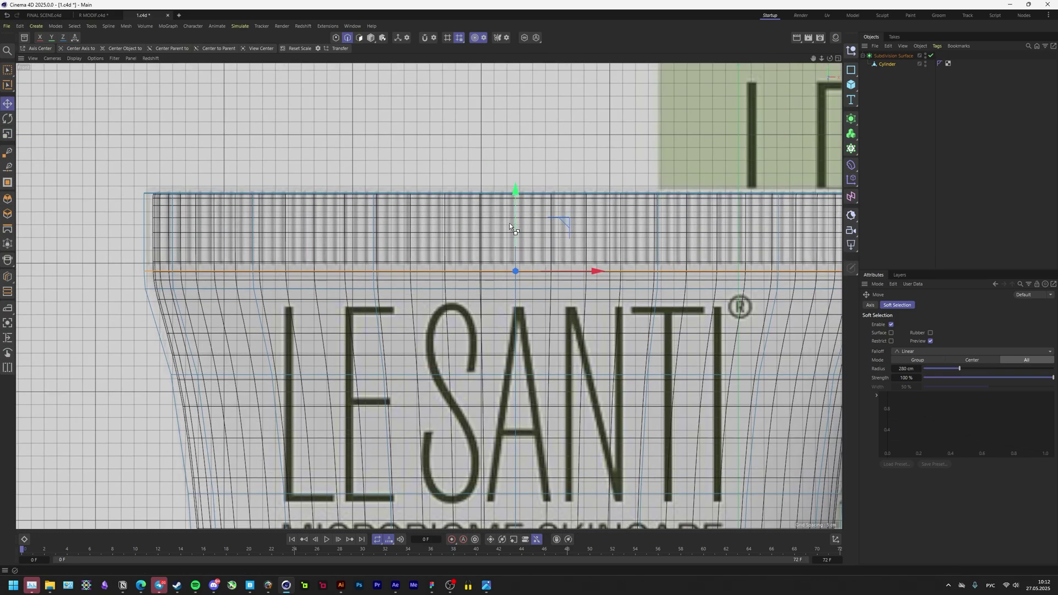
left_click(476, 37)
left_click_drag(509, 222, 524, 216)
double_click(514, 284)
key("m")
key("s")
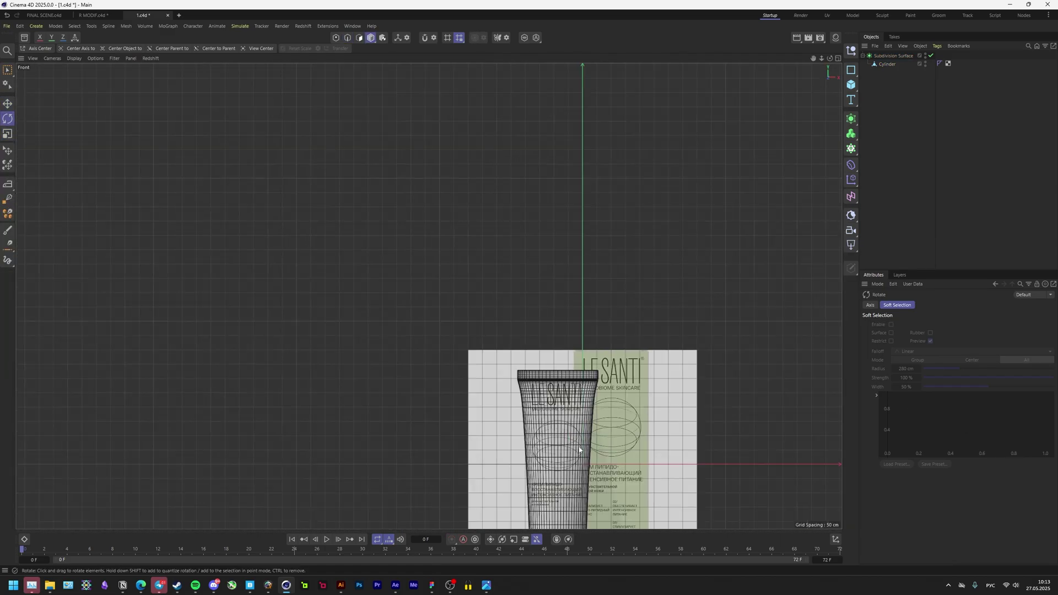
middle_click_drag(579, 450, 455, 246, "alt")
scroll(470, 355, "up", 10)
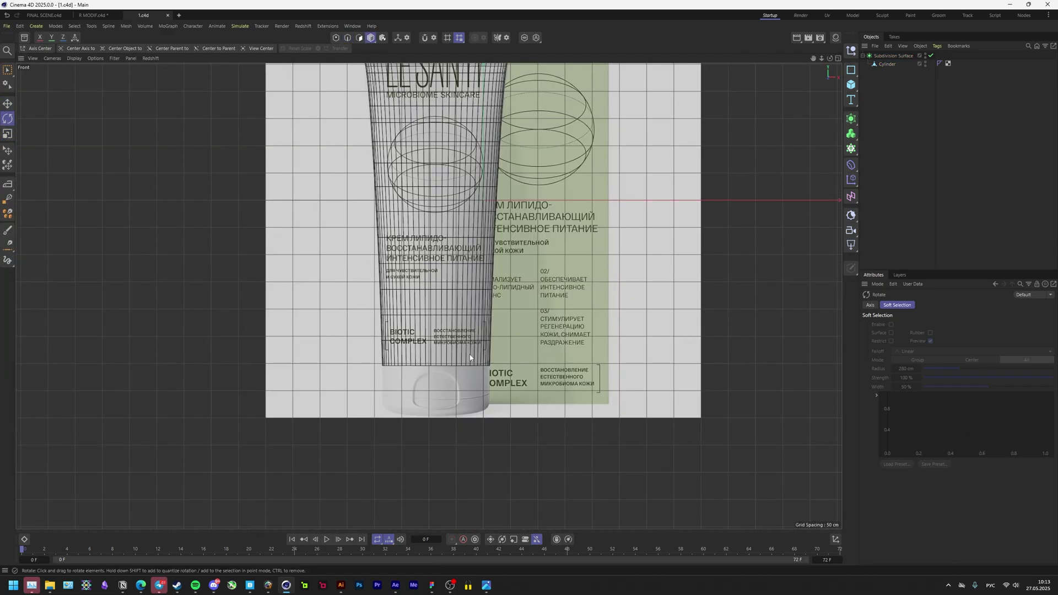
left_click(444, 369)
key("e")
left_click_drag(466, 232, 286, 248)
key("ctrl+z")
Select the edge loop just above the tube's open lower rim for moving.
middle_click_drag(368, 360, 484, 325, "alt")
scroll(484, 327, "up", 1)
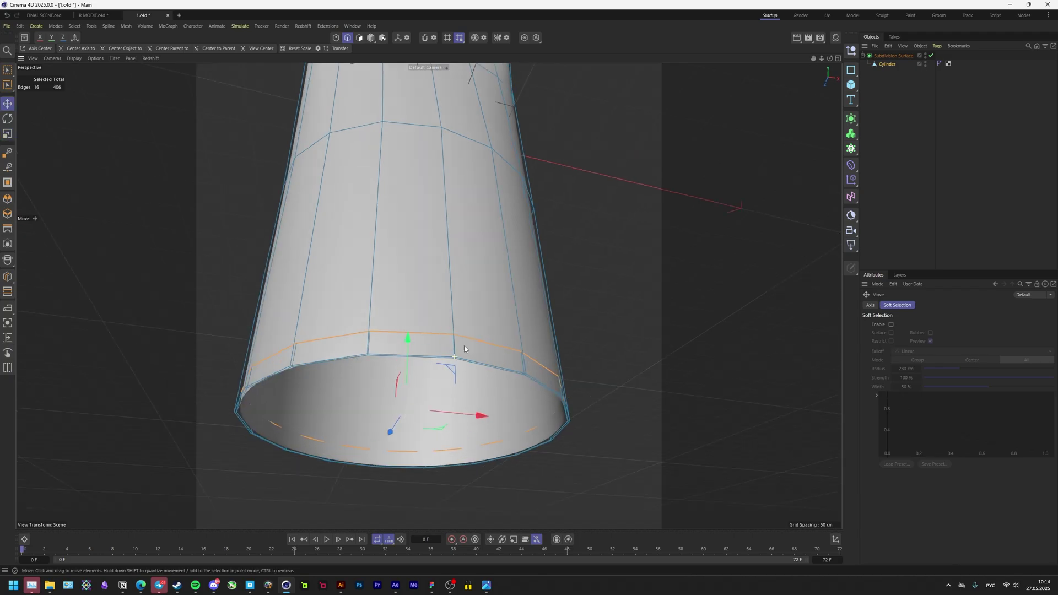
left_click_drag(619, 312, 580, 354)
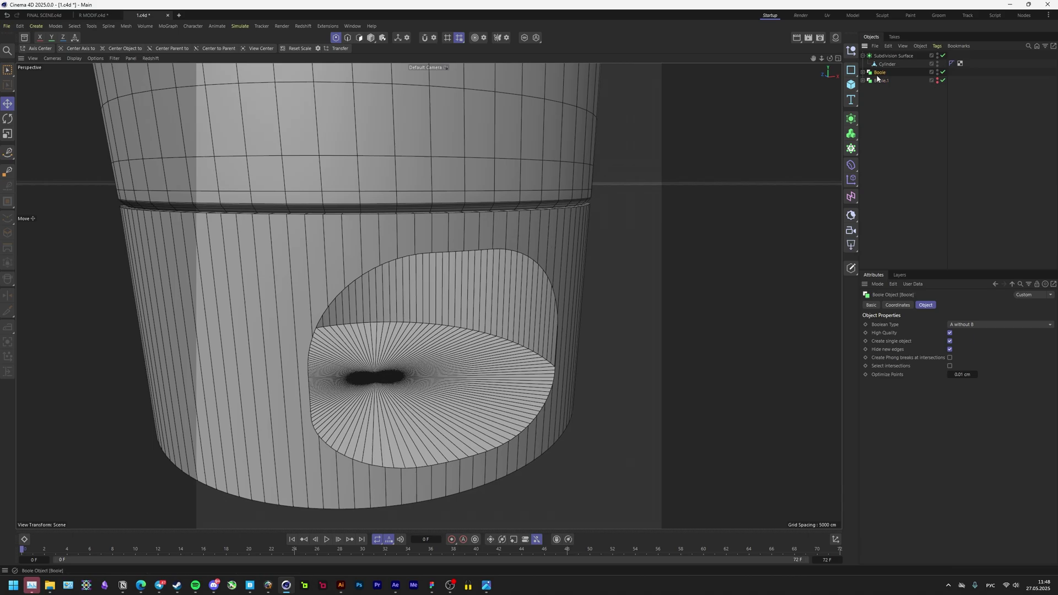
Try to convert the cap's Boole to polygons and close its opening with Close Polygon Hole set to Grid.
key("c")
scroll(531, 253, "up", 2)
key("m")
key("d")
left_click(531, 254)
left_click_drag(532, 254, 449, 233, "alt")
left_click(984, 317)
key("ctrl+z")
key("ctrl+z")
key("ctrl+z")
left_click_drag(531, 298, 426, 215, "alt")
key("ctrl+z")
Expand the cap's Boole hierarchy and select the cylinder used inside it.
left_click(868, 88)
left_click(894, 97)
key("e")
left_click(887, 88)
left_click_drag(380, 316, 436, 380)
left_click(894, 97, "ctrl")
left_click(886, 81)
Duplicate the selected cap part and arrange the Boole and a cylinder as the two operands of Boole.1.
left_click_drag(435, 308, 452, 287, "alt")
key("ctrl+c")
key("ctrl+v")
left_click(863, 81)
mouse_move(887, 80)
left_mouse_down()
mouse_move(882, 69)
mouse_move(894, 93)
left_mouse_up()
left_click_drag(441, 308, 380, 264, "alt")
key("t")
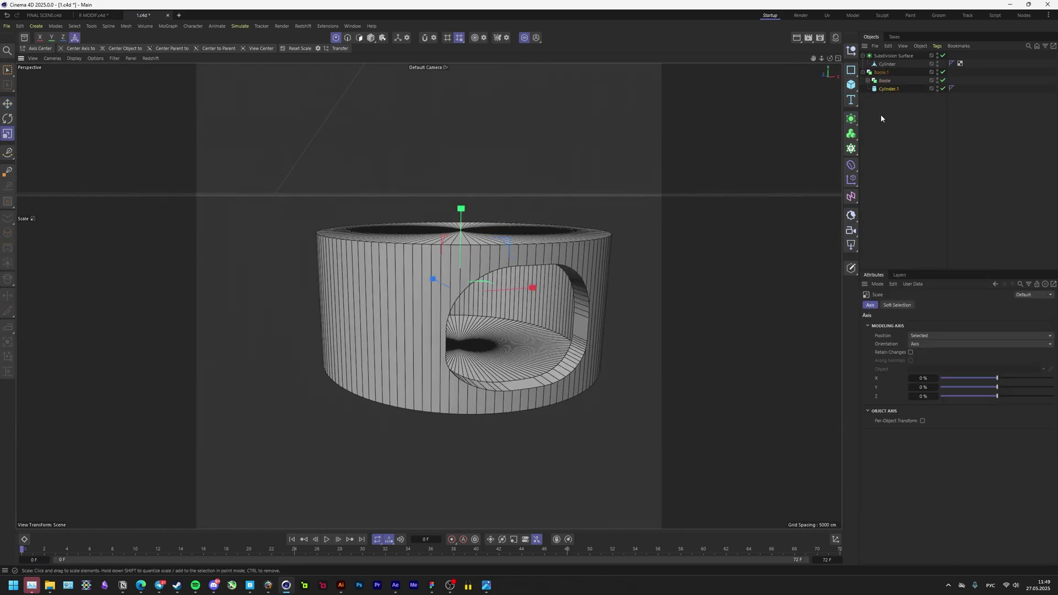
Set the inner cylinder's height to about 89.4 cm and stretch it vertically beyond the cap's top.
left_click(889, 89)
left_click_drag(496, 287, 452, 342, "alt")
left_click_drag(952, 334, 954, 334)
scroll(441, 237, "up", 5)
left_click_drag(551, 309, 551, 199, "alt")
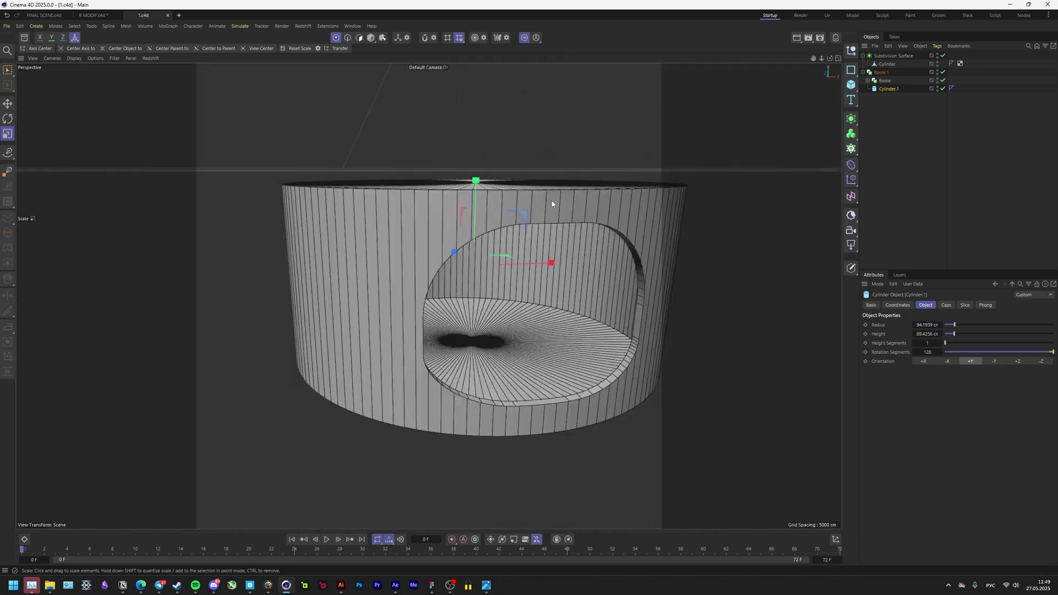
left_click_drag(474, 182, 474, 166)
Save the project and set the cap's Boolean type to A subtract B.
left_click(882, 72)
key("ctrl+s")
left_click_drag(551, 220, 551, 242, "alt")
left_click(975, 344)
left_click_drag(579, 276, 631, 218, "alt")
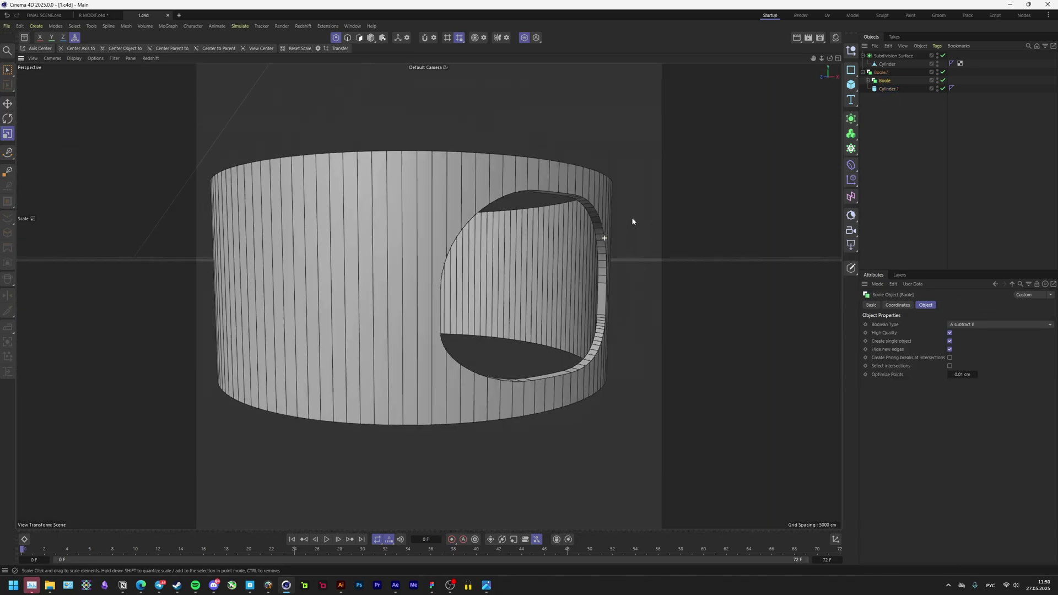
Try another Boolean type on the cap's Boole and set it back to A subtract B.
left_click(882, 73)
left_click_drag(612, 314, 620, 397, "alt")
left_click(974, 337)
left_click(975, 325)
left_click(975, 344)
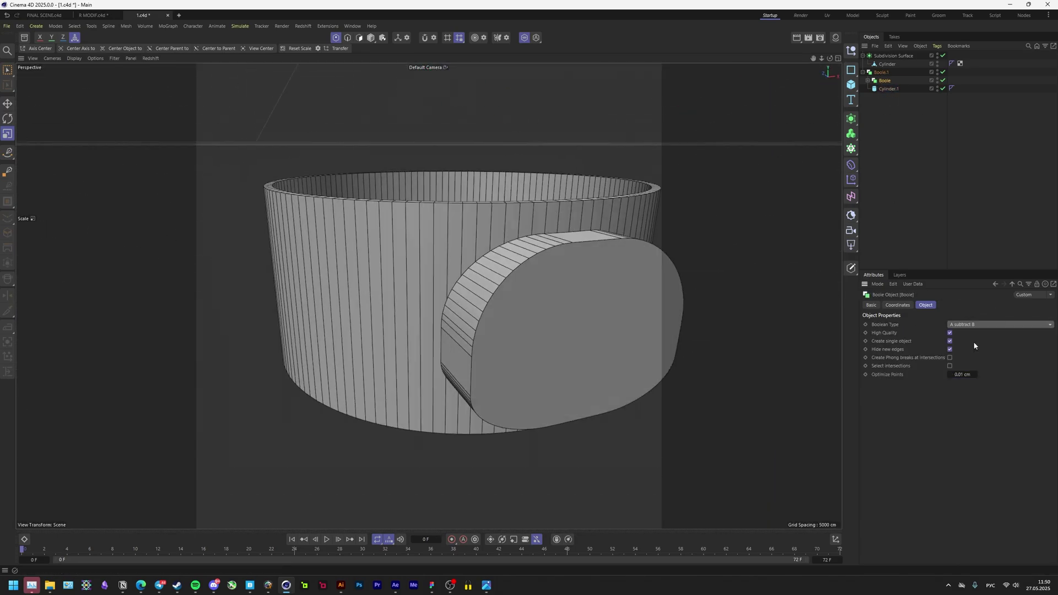
Isolate the cap's Boole and try A intersect B as the Boolean type of Boole.1.
left_click(944, 72)
mouse_move(579, 308)
left_mouse_down("alt")
mouse_move(574, 297)
mouse_move(590, 292)
left_mouse_up("alt")
middle_click(884, 81)
left_click(524, 38)
left_click(524, 38)
left_click(975, 324)
left_click(975, 353)
Adjust the radius of Cylinder.1 inside Boole.1 and save the project.
left_click(888, 88)
left_click_drag(950, 326, 931, 333)
left_click(881, 72)
key("ctrl+s")
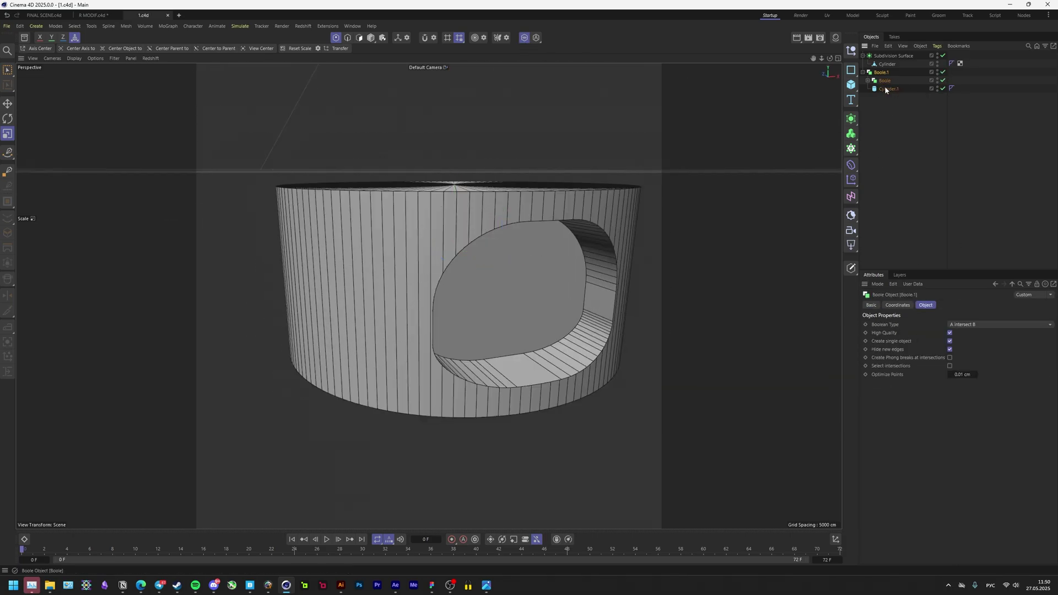
Set the Boolean type of Boole.1 to A union B.
left_click(976, 325)
left_click(969, 336)
scroll(597, 341, "up", 5)
left_click_drag(597, 342, 591, 350, "alt")
scroll(590, 350, "down", 5)
Fit Cylinder.1 within the cap's height and keep a hidden backup copy of the Boole, with the project saved.
left_click(885, 81)
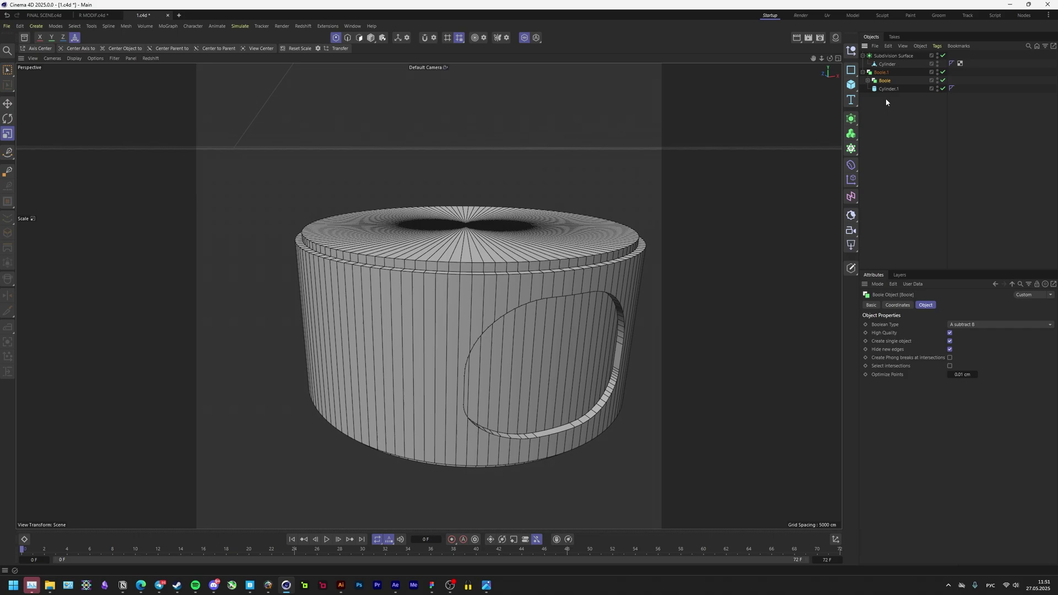
left_click(889, 89)
middle_click(596, 342)
middle_click(634, 425)
left_click(881, 73)
middle_click(606, 309)
middle_click(308, 210)
scroll(579, 353, "up", 4)
key("ctrl+s")
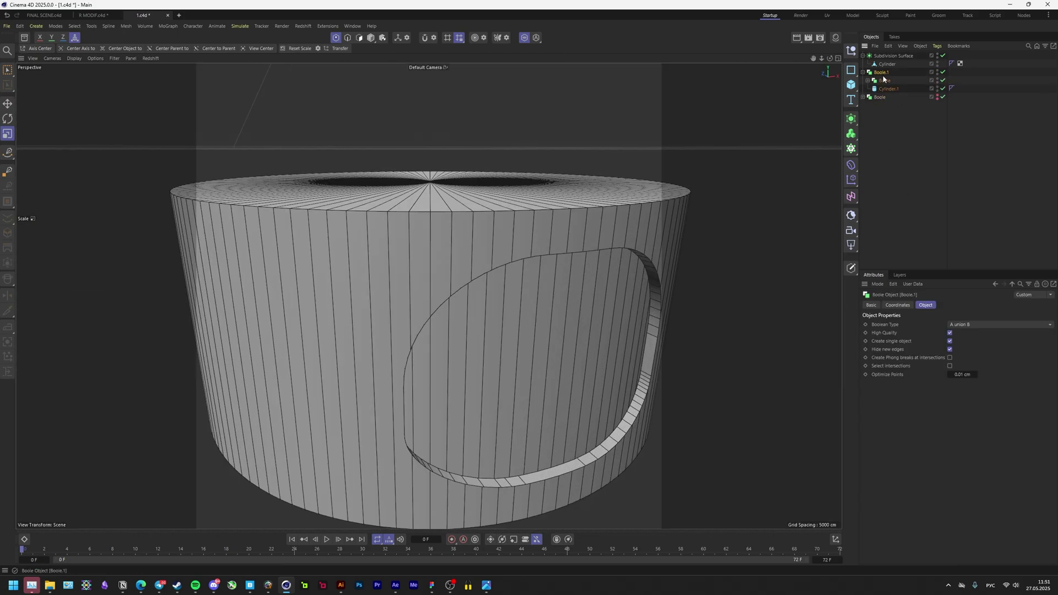
Convert Boole.1 into a single editable polygon object and switch to editing its polygons.
right_click(882, 72)
left_click(905, 299)
left_click(358, 38)
scroll(430, 221, "up", 5)
key("e")
left_click_drag(430, 221, 442, 184, "alt")
scroll(485, 248, "down", 5)
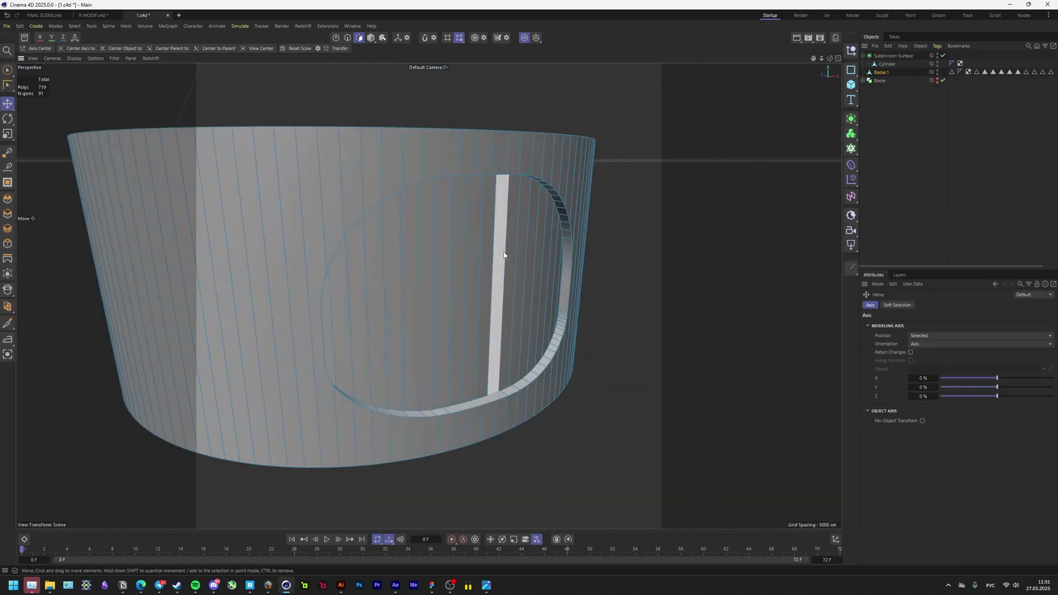
Select the sharp edges around the recess and along the cap's upper and lower rims.
left_click(347, 38)
left_click(7, 85)
scroll(579, 204, "up", 5)
left_click(587, 263)
scroll(587, 263, "down", 5)
key("e")
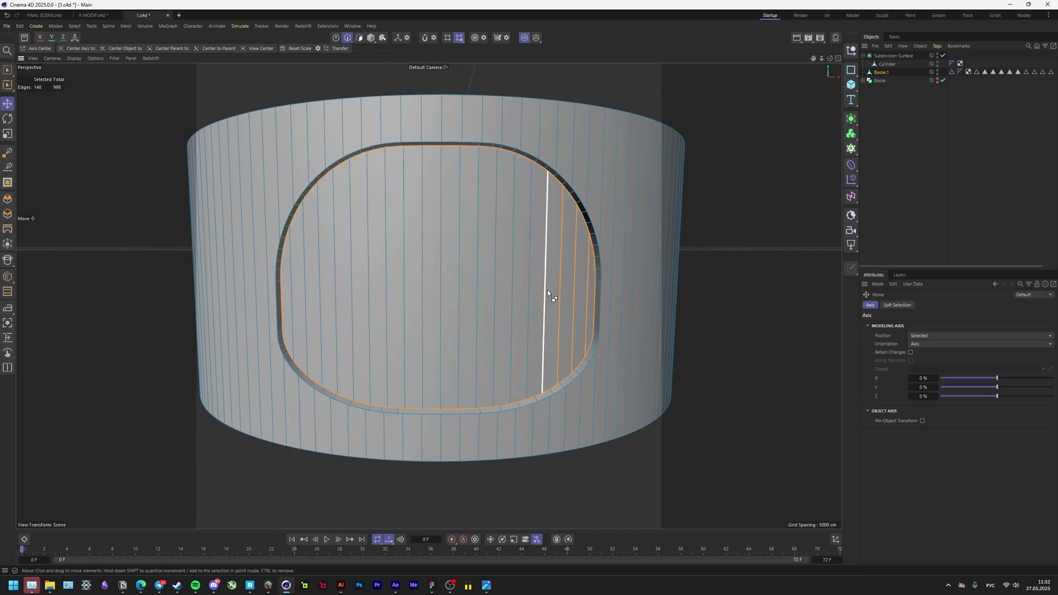
key("e")
scroll(265, 345, "up", 5)
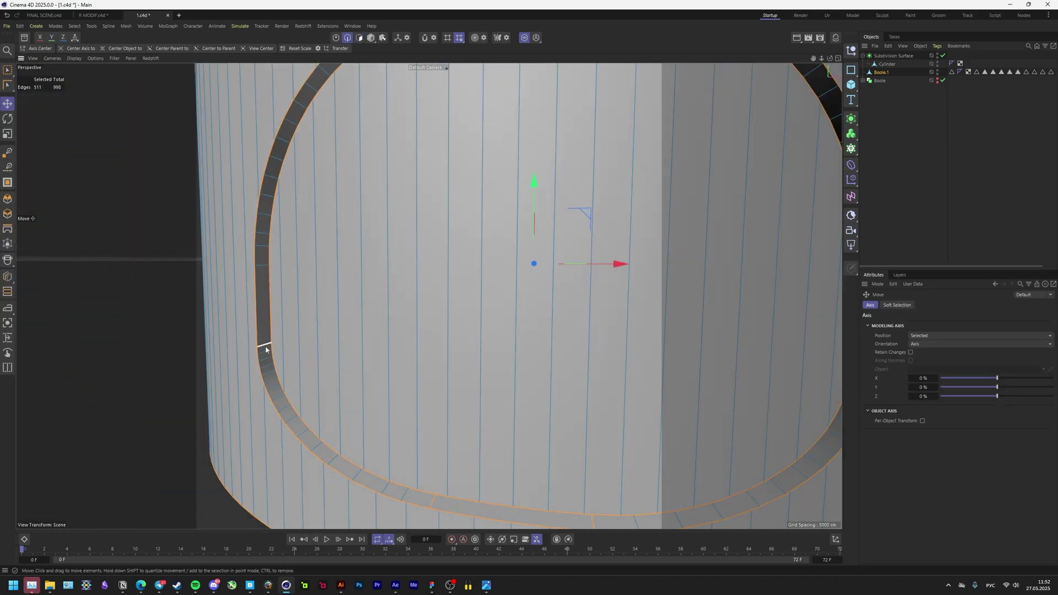
Remove the short cross edges of the recess wall from the edge selection.
left_click(265, 346, "ctrl")
scroll(266, 346, "down", 6)
left_click_drag(266, 346, 345, 274, "alt")
scroll(345, 274, "up", 5)
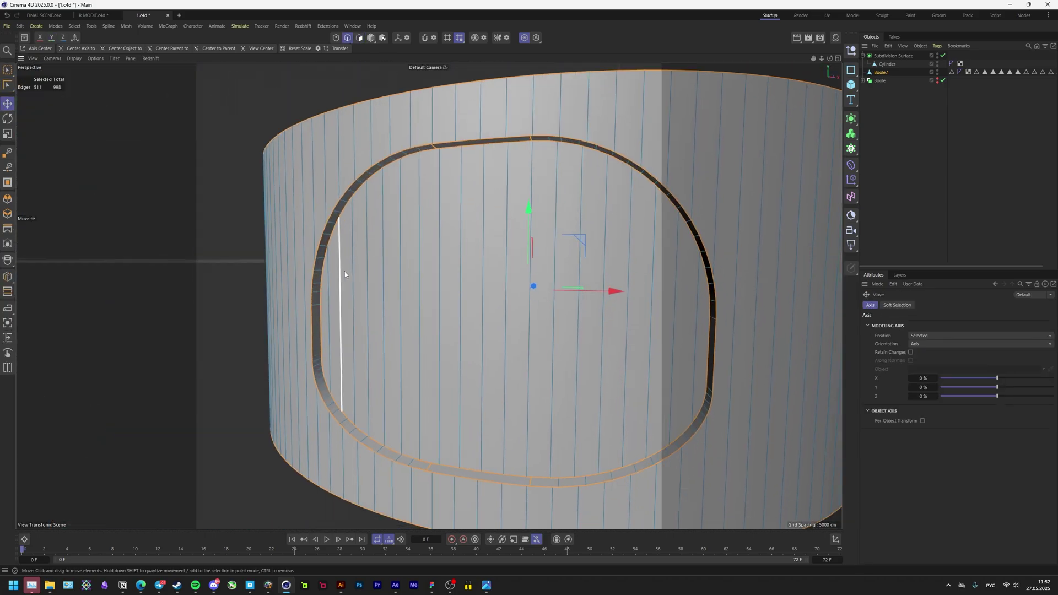
left_click(531, 137, "ctrl")
left_click_drag(492, 382, 505, 443, "alt")
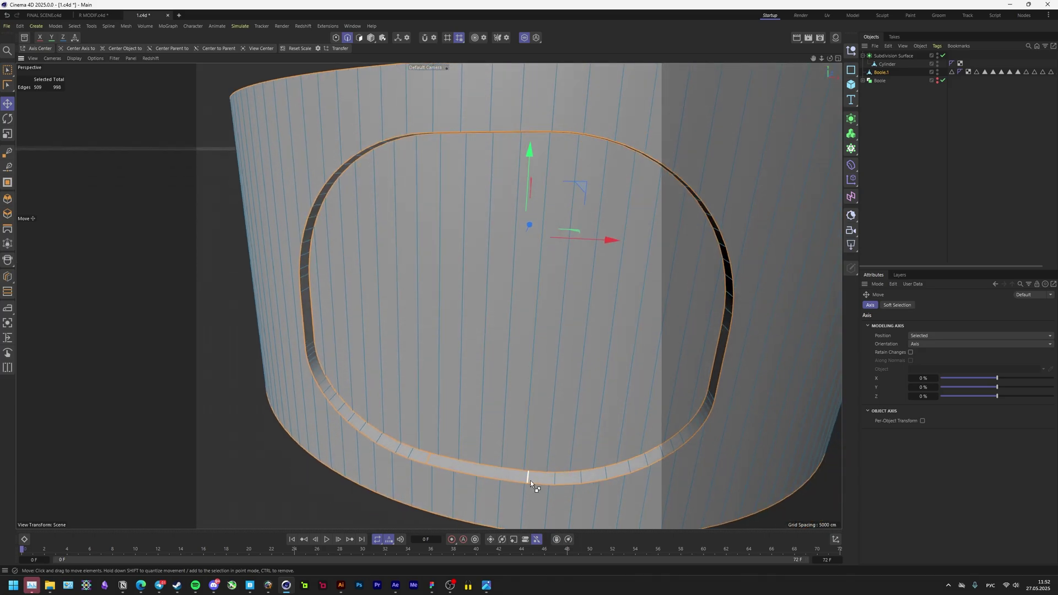
left_click(431, 459, "ctrl")
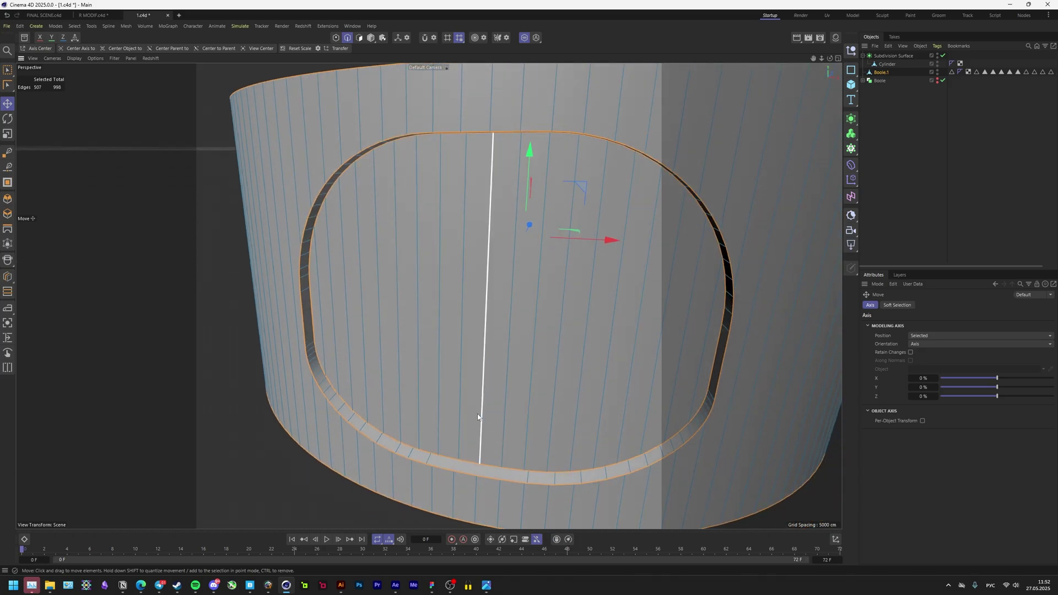
left_click_drag(469, 390, 528, 360, "alt")
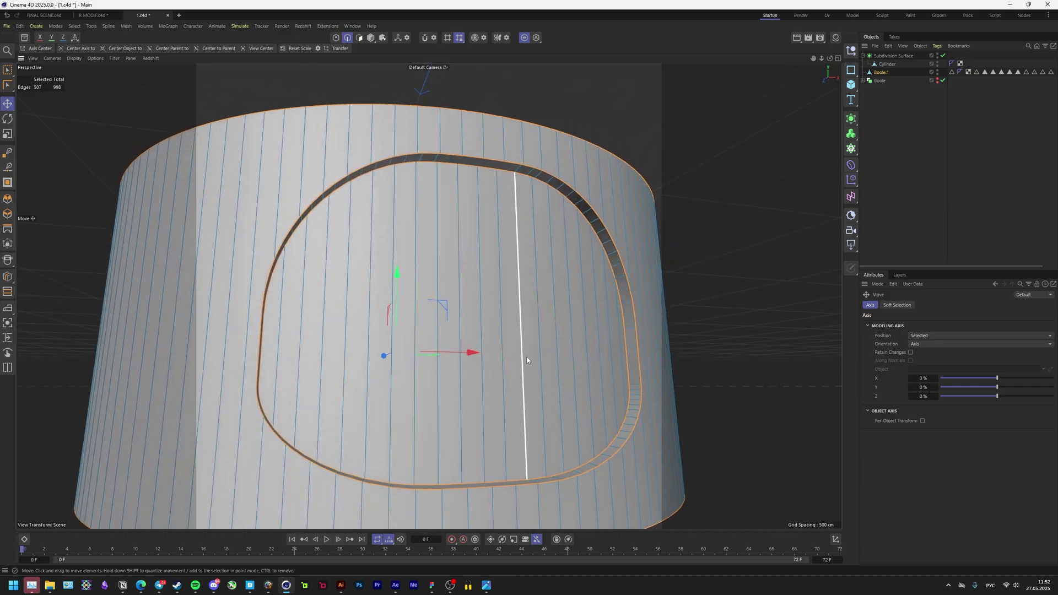
Apply a Remesh generator to the cap with a polygon count of 3000 and X symmetry enabled.
left_click(851, 119)
left_click(886, 257)
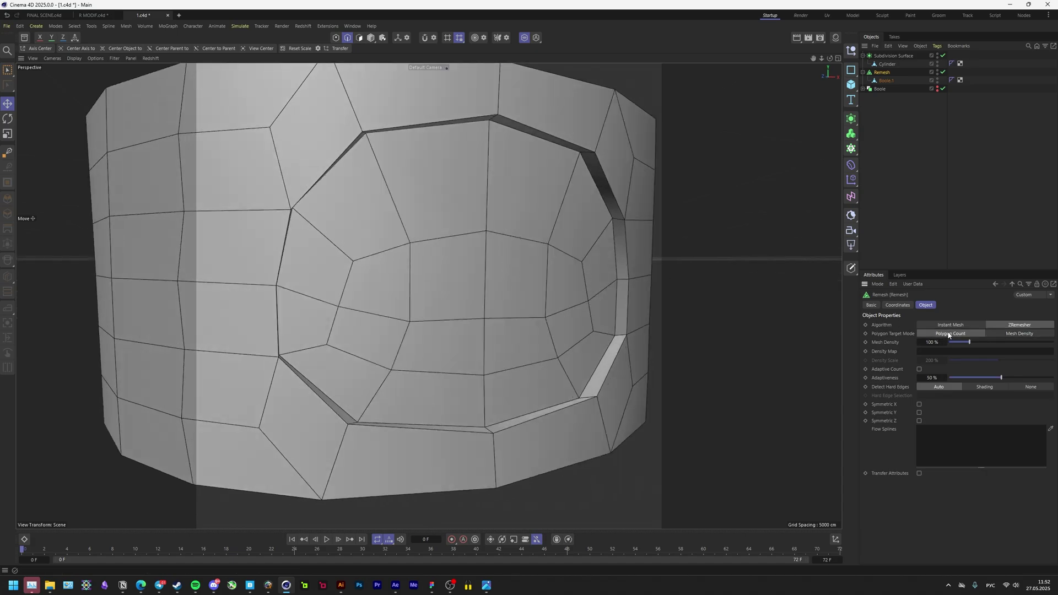
left_click(949, 334)
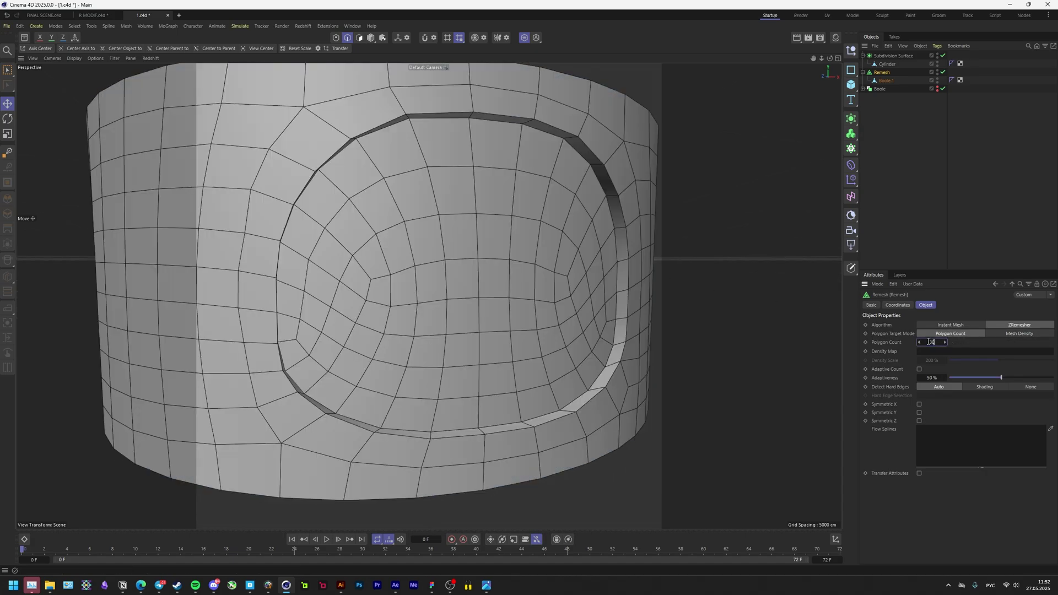
key("Return")
scroll(512, 273, "down", 4)
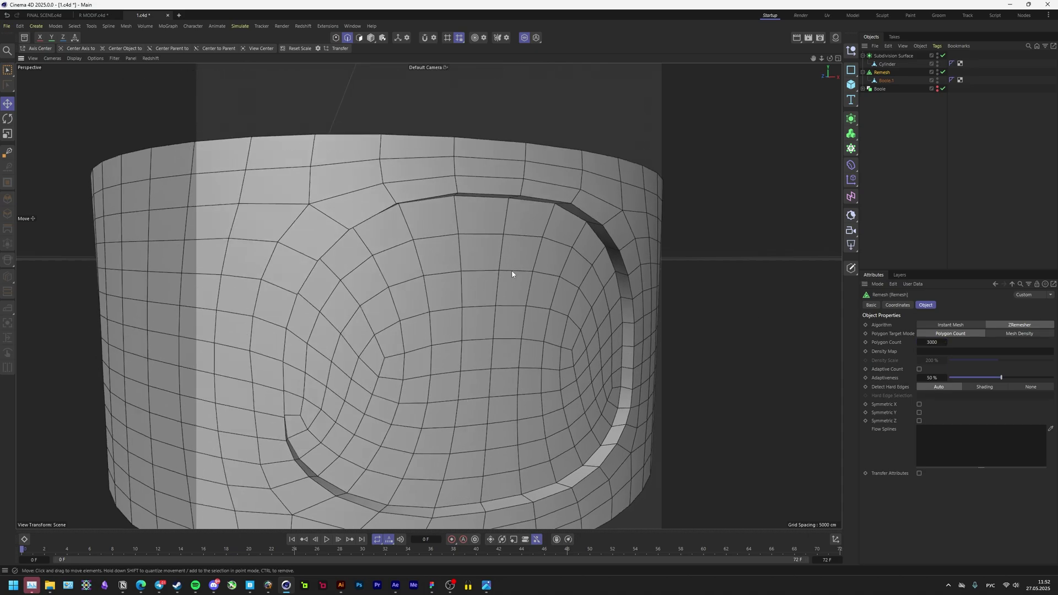
left_click(919, 405)
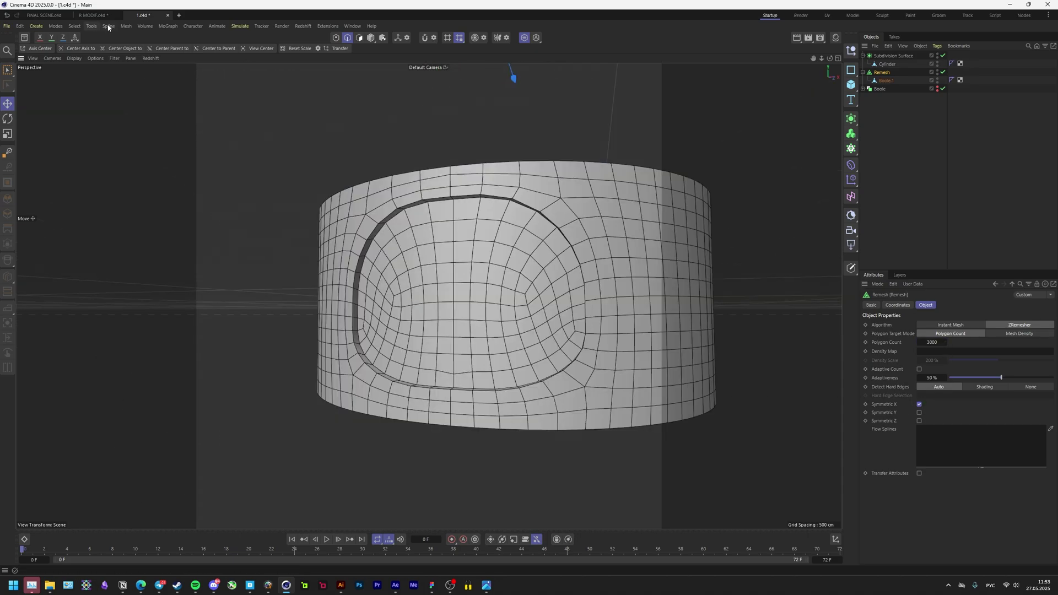
Store the edge selection of the Boole.1 mesh as a selection tag.
left_click(74, 26)
left_click(882, 89)
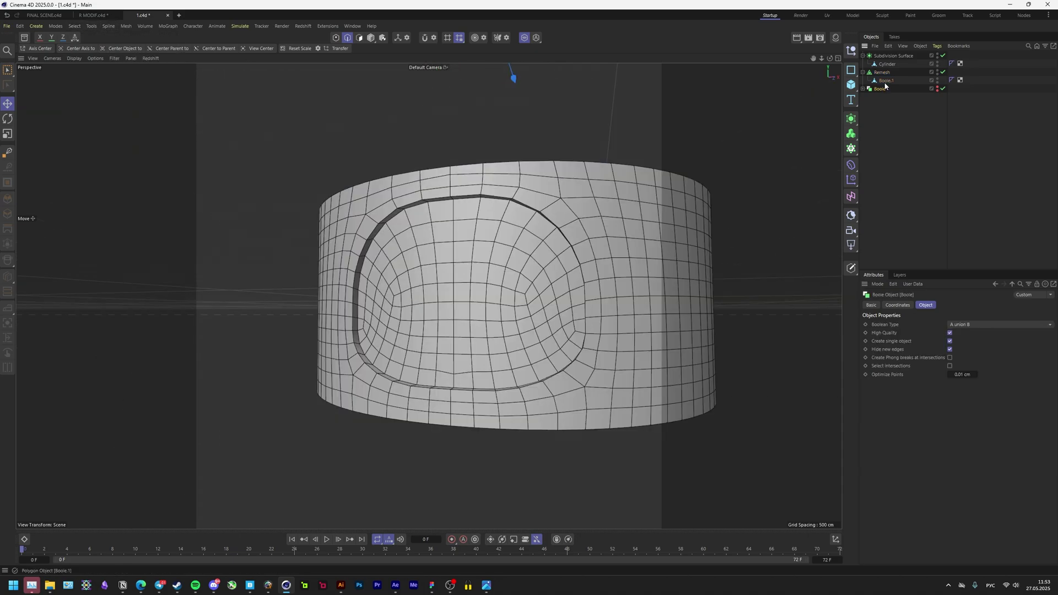
left_click(886, 81)
left_click(77, 26)
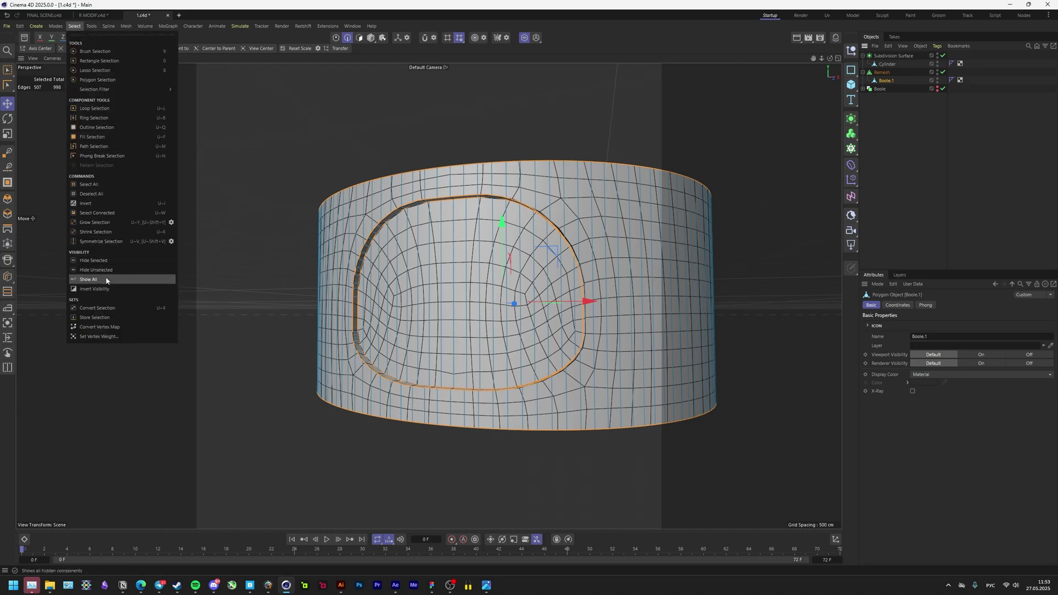
left_click(107, 318)
Set the Remesh's hard edge detection to Shading and convert the Remesh into an editable polygon object.
left_click(883, 72)
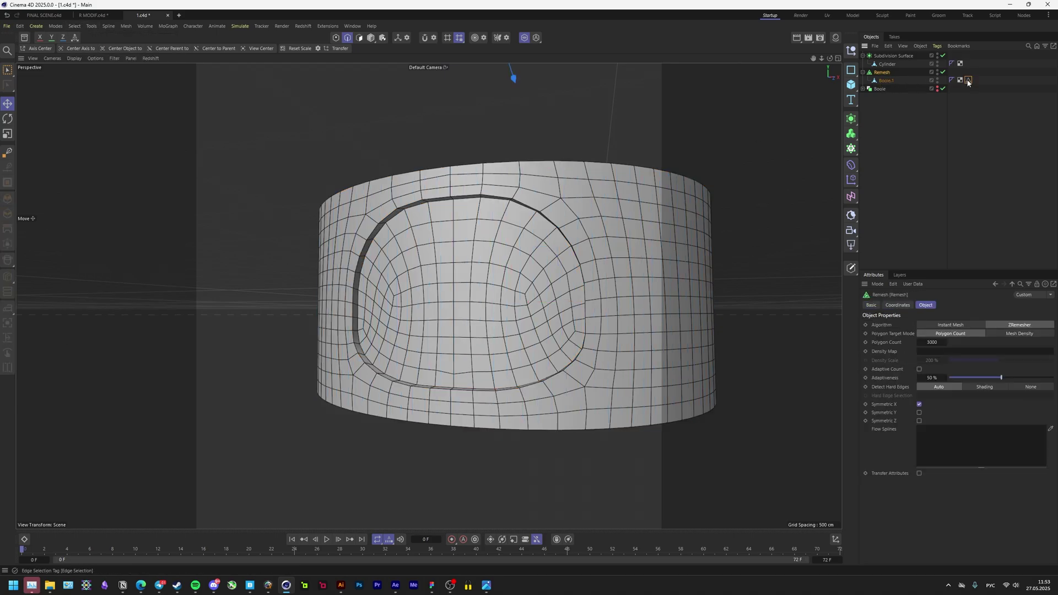
left_click(984, 387)
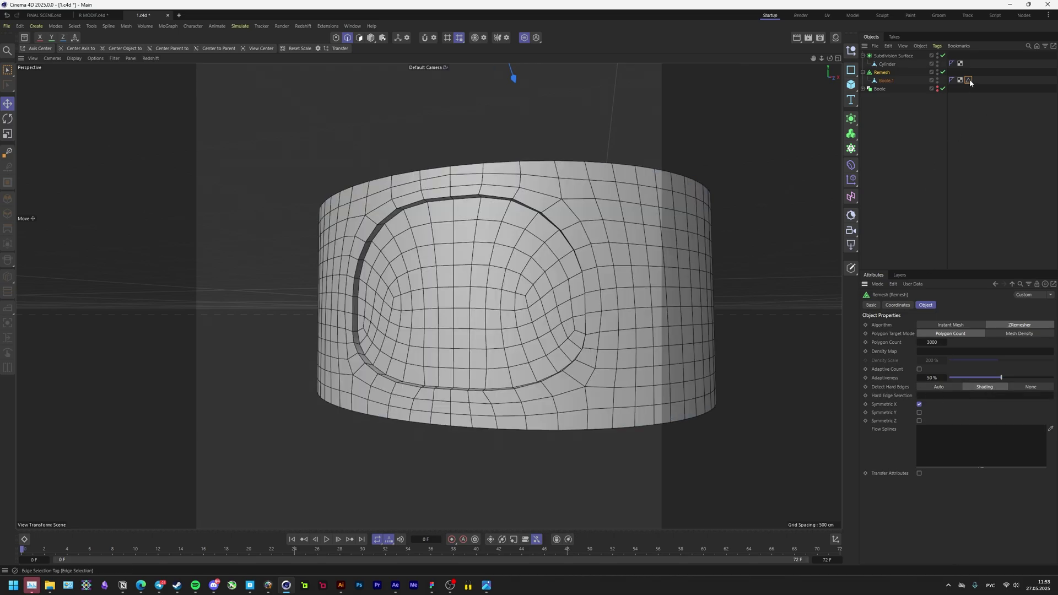
left_click_drag(483, 251, 508, 284, "alt")
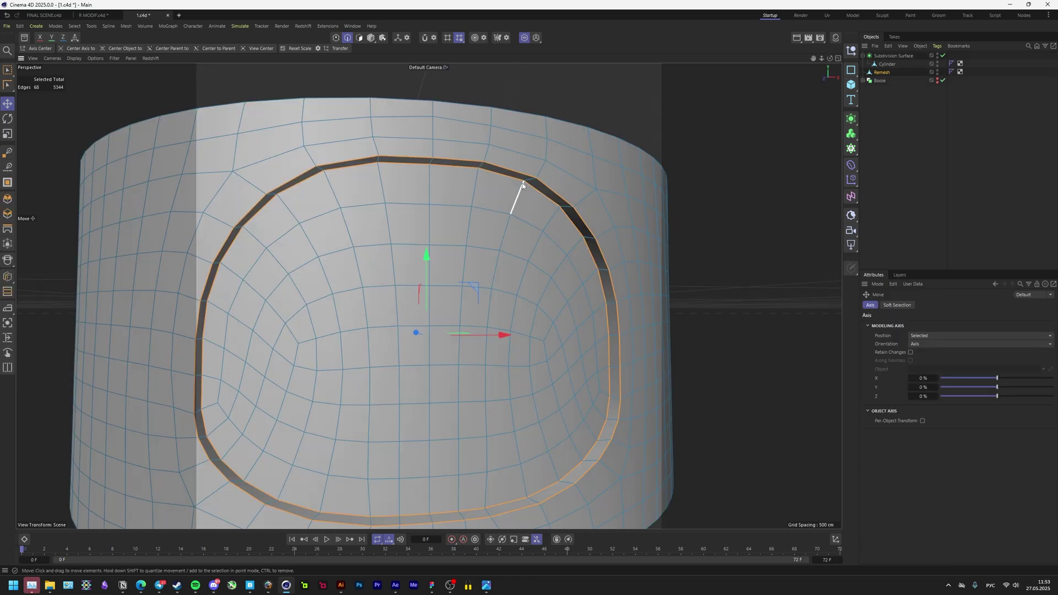
Select the edge loops around the recess together with the loop along the cap's upper rim.
left_click_drag(522, 183, 515, 189, "alt")
scroll(514, 190, "down", 3)
double_click(527, 145, "shift")
left_click_drag(527, 145, 522, 361, "alt")
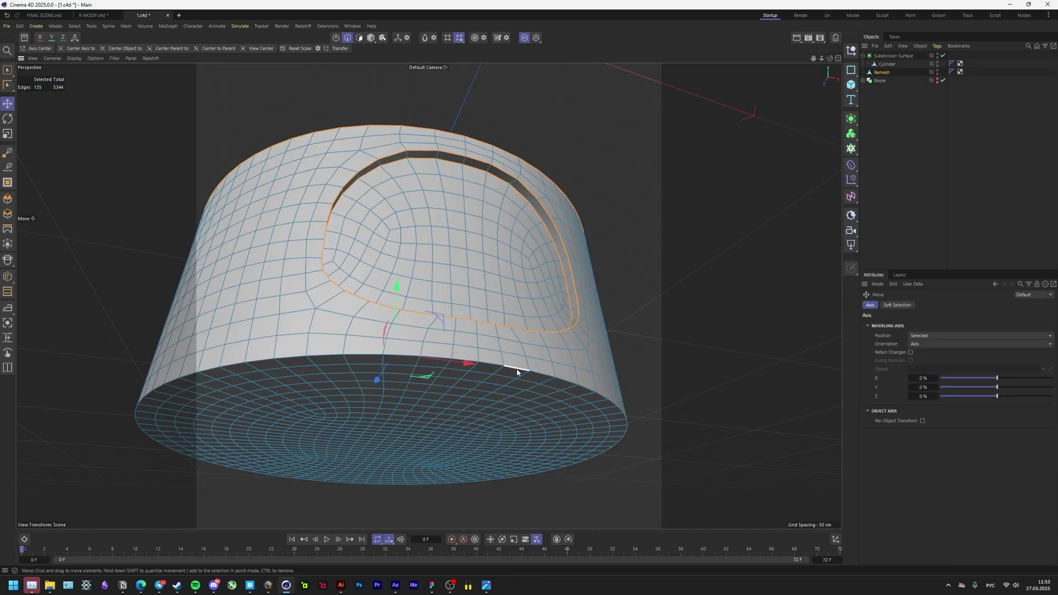
Select the cap's flat bottom and top faces and melt each into a single polygon.
left_click(360, 37)
key("u")
key("n")
left_click(444, 383)
scroll(444, 383, "down", 4)
left_click_drag(445, 382, 442, 312, "alt")
left_click(401, 284, "shift")
key("u")
key("z")
key("e")
Select the cap's upper and lower rim edge loops and apply a Bevel in Solid mode to them.
left_click(347, 38)
key("u")
key("l")
left_click(441, 308)
scroll(442, 307, "down", 5)
left_click(380, 438, "shift")
key("m")
key("s")
left_click(1019, 325)
scroll(430, 353, "up", 5)
Place the Remesh object under a new Subdivision Surface and reselect the Remesh mesh.
left_click(881, 72)
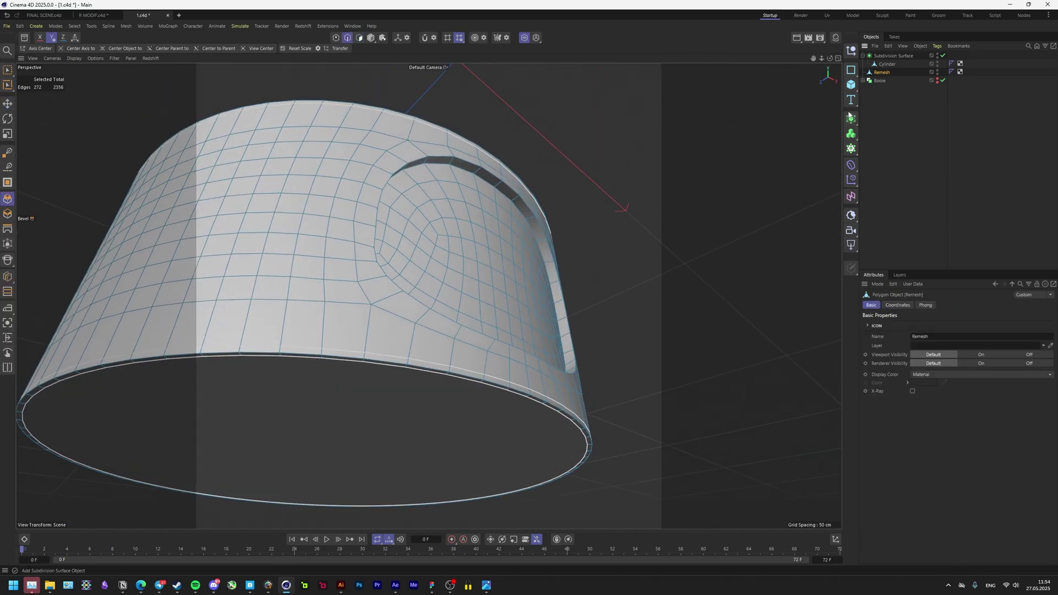
left_click(851, 119, "alt")
left_click_drag(476, 247, 402, 291, "alt")
left_click(888, 81)
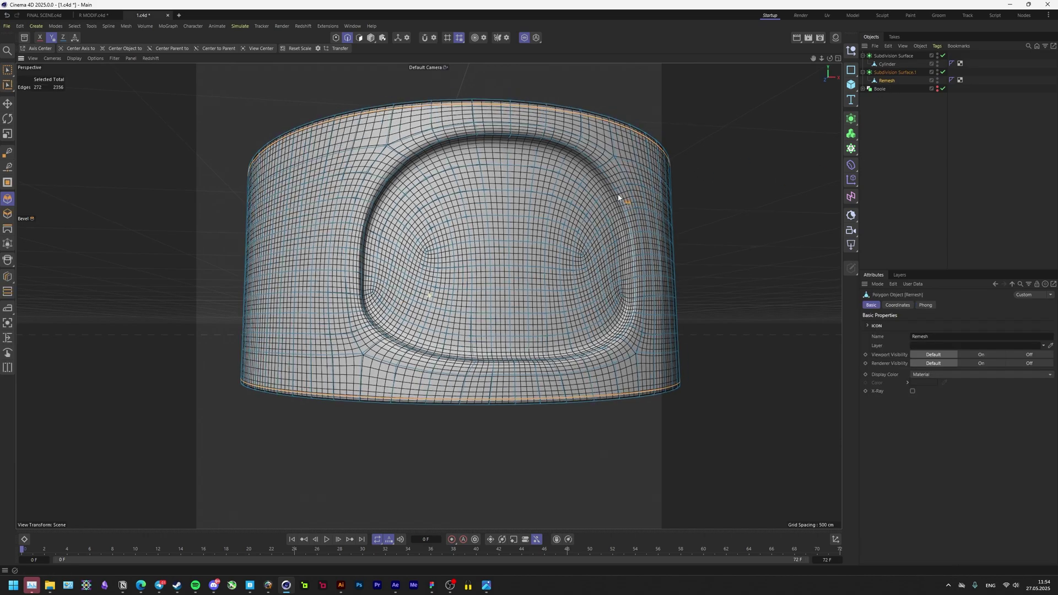
Turn off the cap's subdivision, select the recess floor polygons and scale them to match the front-view reference.
left_click_drag(619, 198, 524, 229, "alt")
key("q")
left_click(359, 37)
key("u")
key("n")
scroll(450, 302, "down", 2)
left_click(449, 302)
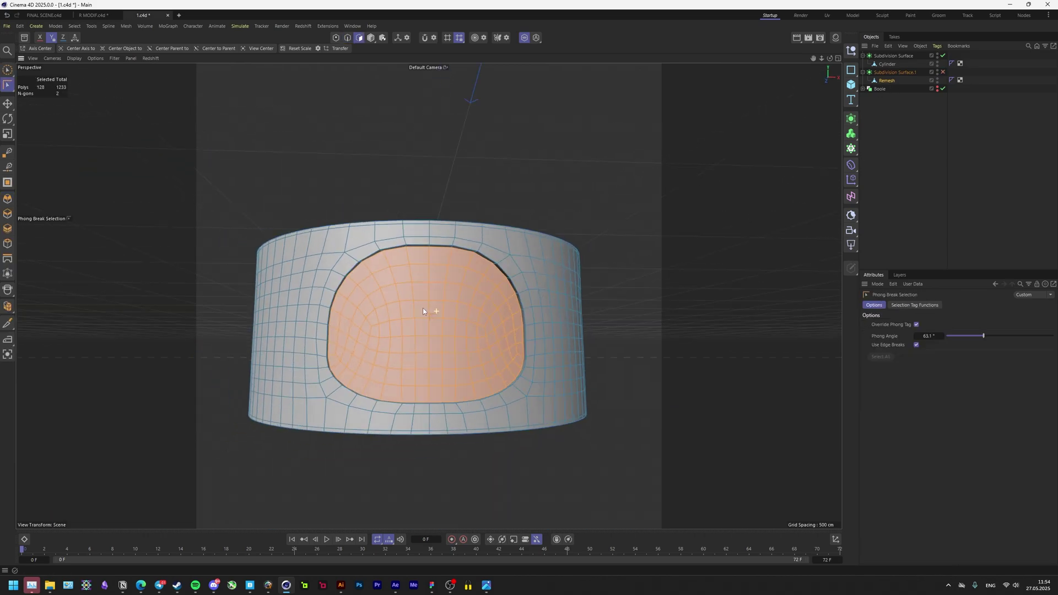
key("t")
middle_click(592, 354)
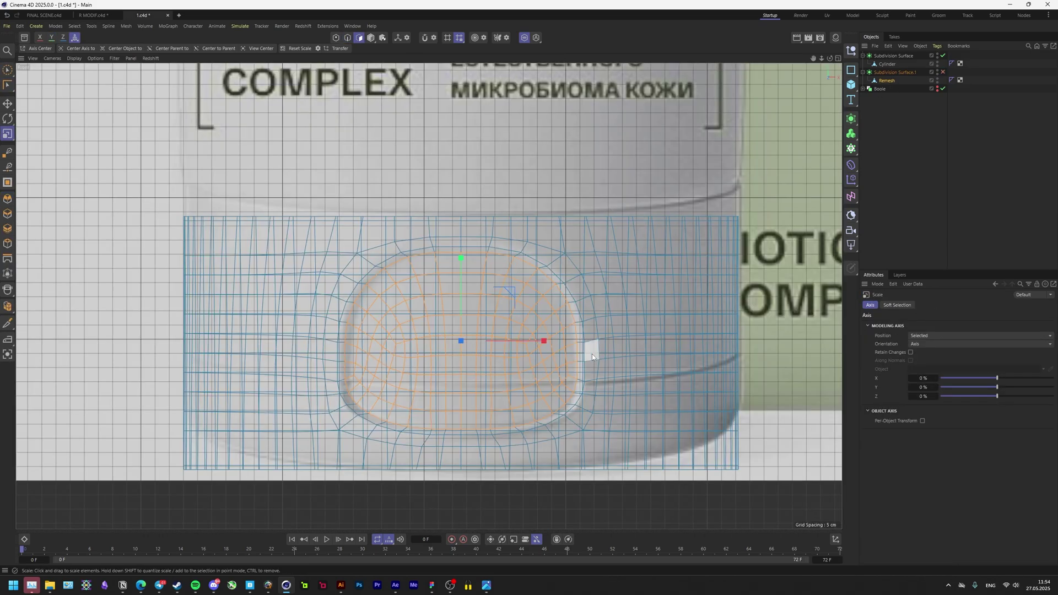
scroll(574, 282, "up", 5)
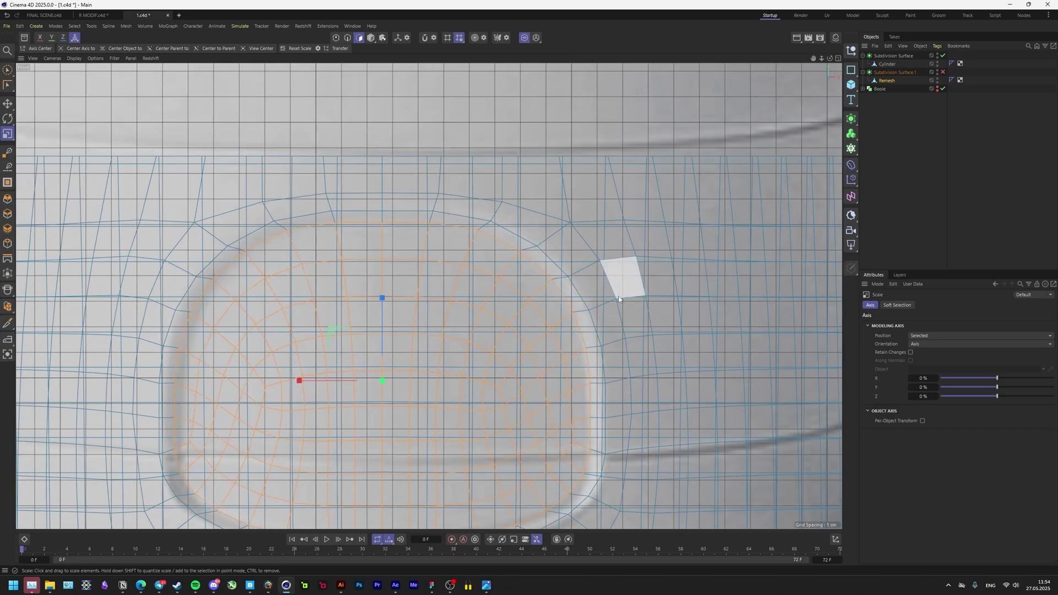
middle_click_drag(618, 296, 700, 196, "alt")
middle_click_drag(275, 242, 283, 314, "alt")
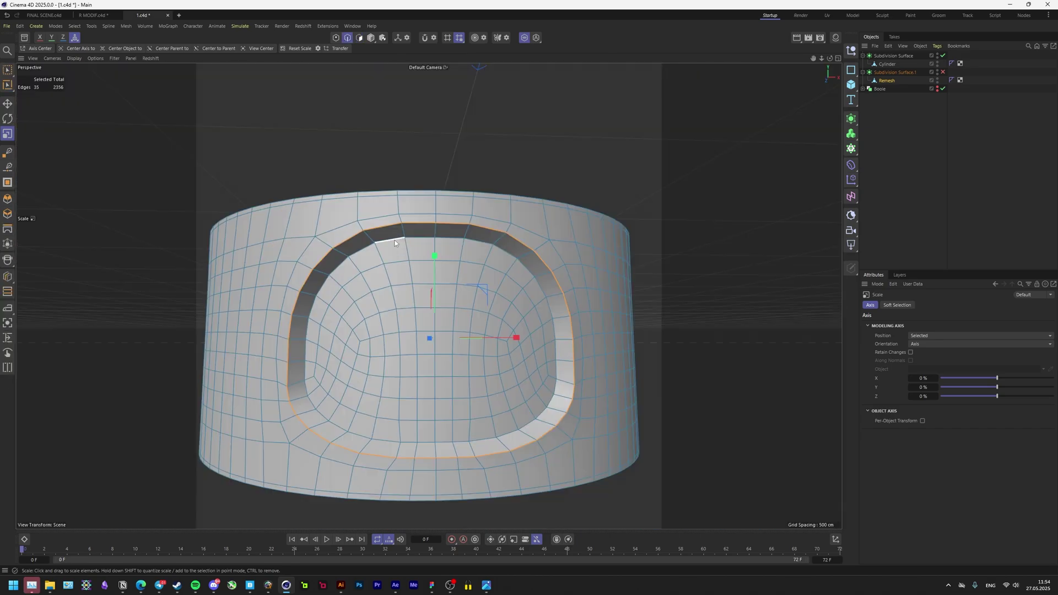
Bevel the recess's inner and outer edge loops, check the subdivided result and save the project with subdivision off.
scroll(429, 261, "up", 1)
scroll(431, 264, "down", 3)
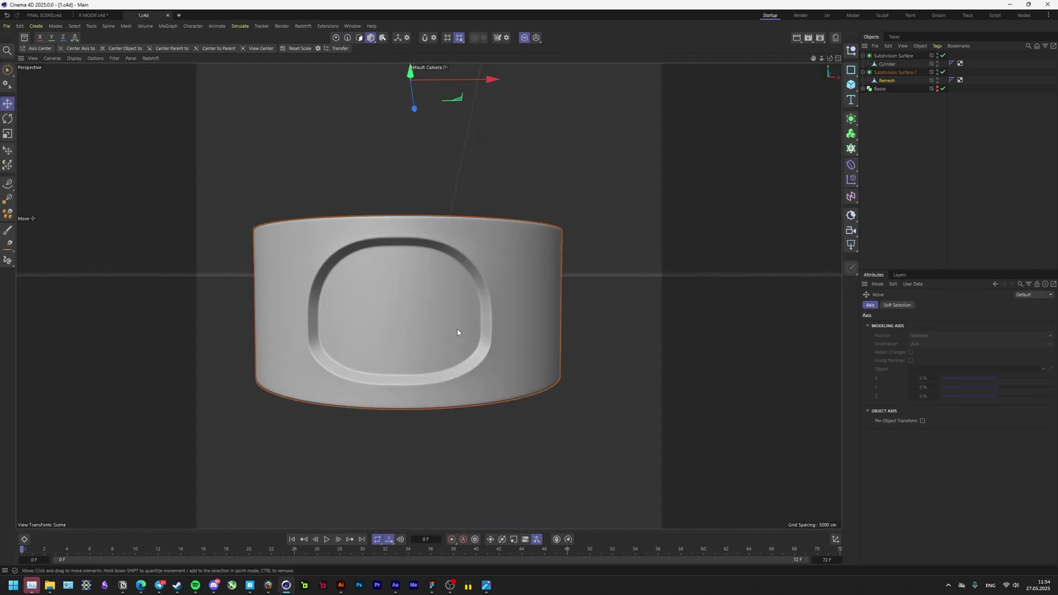
left_click(895, 72)
middle_click_drag(589, 282, 606, 266, "alt")
left_click(887, 80)
left_click(943, 72)
scroll(486, 303, "up", 1)
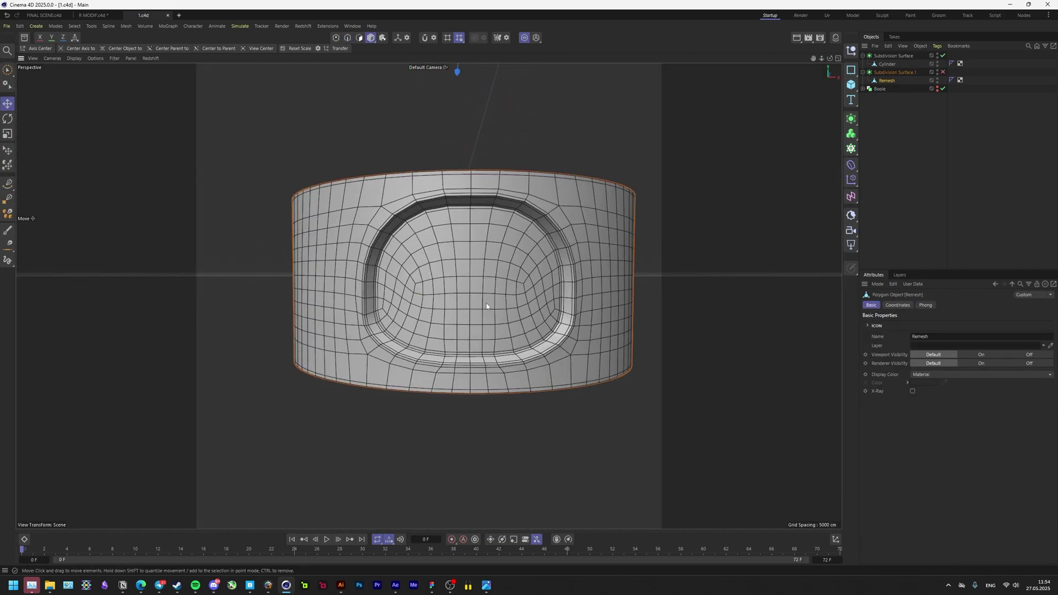
left_click_drag(486, 303, 475, 315, "alt")
key("ctrl+s")
middle_click(530, 295)
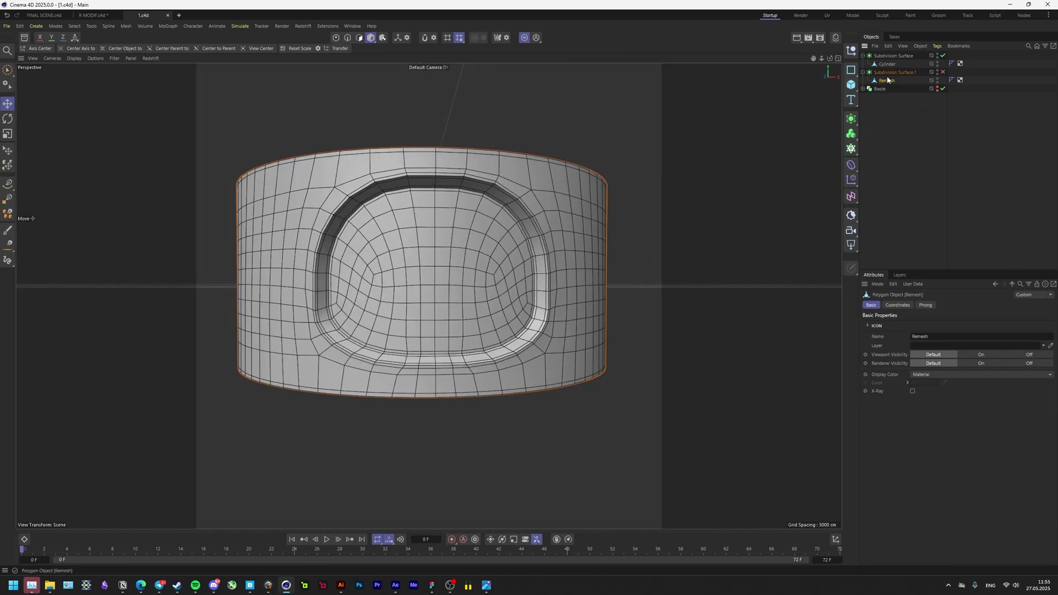
Put the Remesh mesh and a Cube into a new Boole that cuts away the cap's upper part.
left_click(851, 119)
left_click(956, 180)
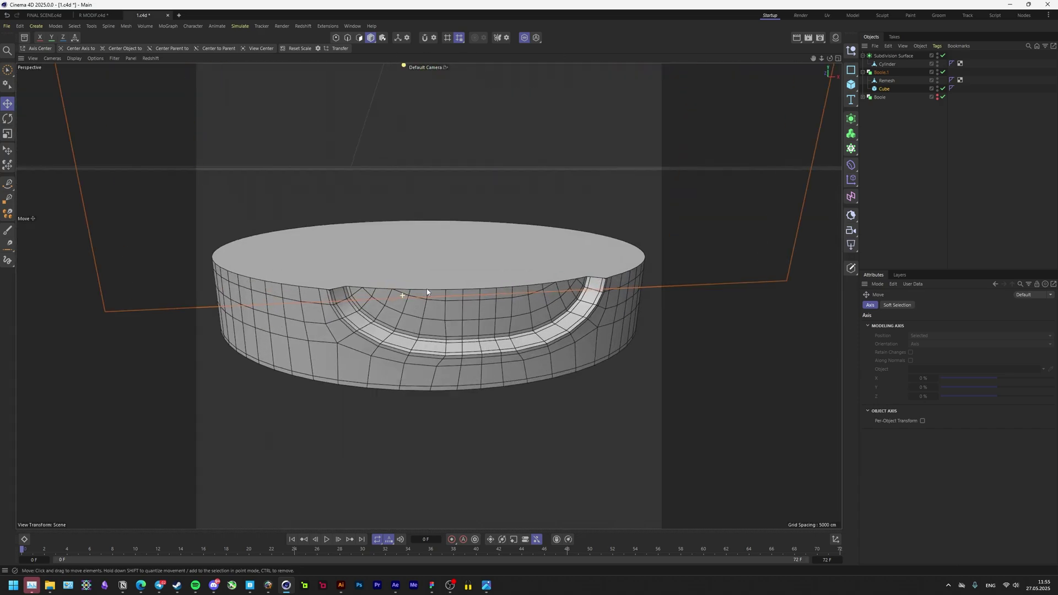
middle_click(427, 292)
middle_click(463, 320)
Duplicate Boole.1 and move the copy's Cube down to the cut line so the copy keeps the cap's upper part.
left_click_drag(881, 72, 881, 69, "ctrl")
left_click(884, 89)
left_click_drag(510, 118, 510, 320)
scroll(510, 320, "up", 5)
left_click_drag(538, 408, 539, 414)
middle_click(395, 270)
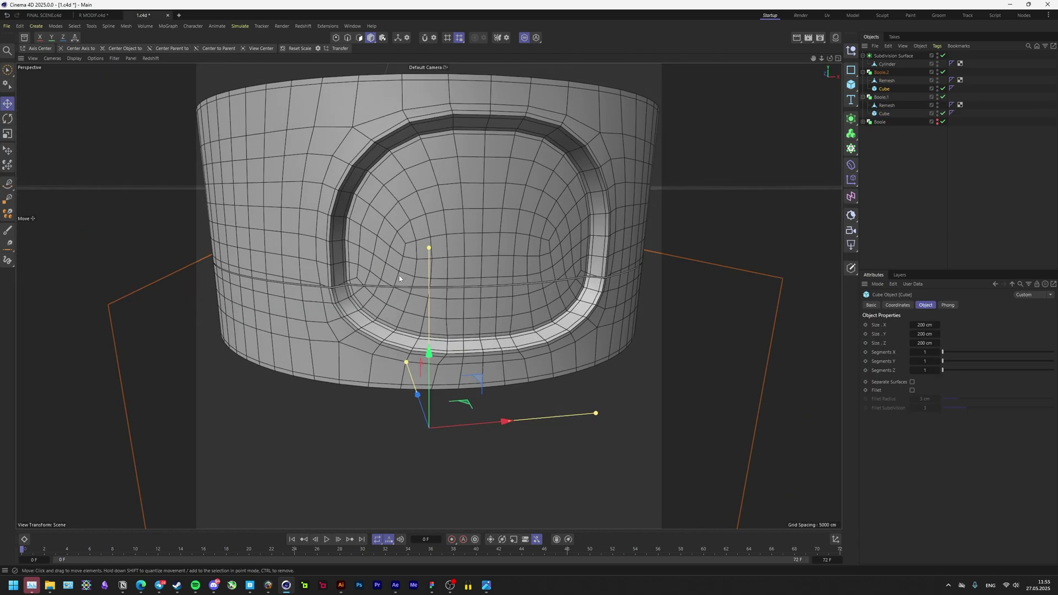
scroll(531, 269, "up", 3)
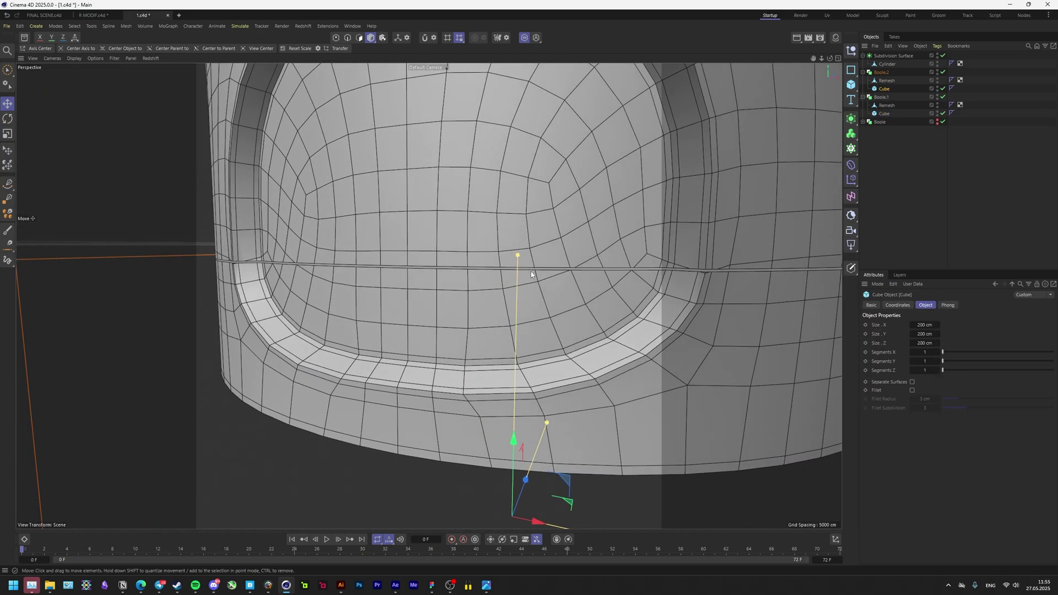
left_click_drag(715, 178, 543, 298, "alt")
scroll(543, 298, "down", 2)
Select the edge loops around the cap's upper and lower rims in both Remesh meshes.
left_click(887, 105)
left_click(887, 81, "ctrl")
left_click(347, 38)
left_click_drag(474, 132, 511, 199, "alt")
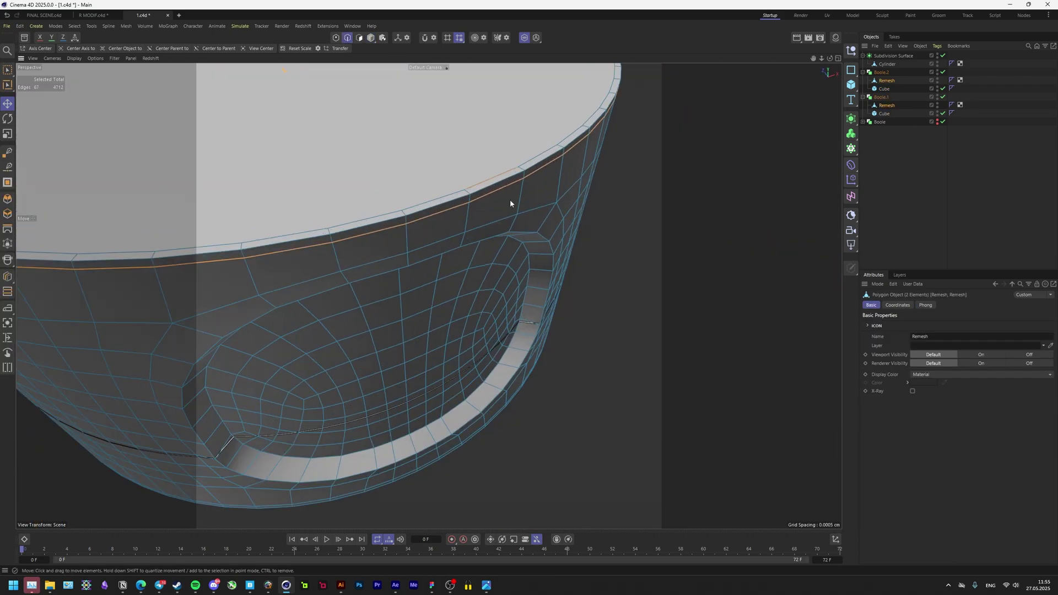
key("u")
key("l")
left_click_drag(490, 440, 472, 361, "alt")
scroll(458, 356, "up", 4)
left_click(451, 352)
key("u")
key("l")
left_click(523, 352)
scroll(523, 353, "down", 5)
Select the edge loop along the upper rim on the Remesh mesh of Boole.2 only.
left_click(887, 80)
key("e")
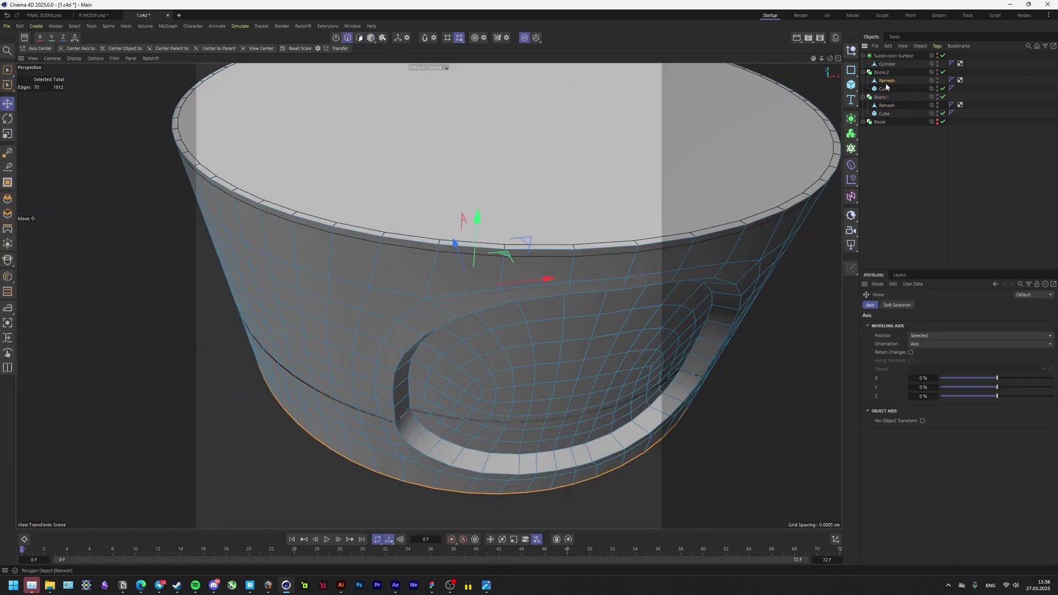
key("u")
key("l")
left_click(530, 248)
left_click_drag(530, 309, 497, 231, "alt")
Choose the Slide tool for the points where the recess meets the cut line on the Remesh mesh of Boole.1.
left_click(371, 38)
scroll(386, 256, "up", 6)
left_click(336, 38)
left_click(349, 248)
left_click_drag(380, 309, 356, 253, "alt")
key("m")
key("o")
scroll(356, 253, "down", 4)
left_click_drag(478, 287, 573, 301, "alt")
left_click(887, 106)
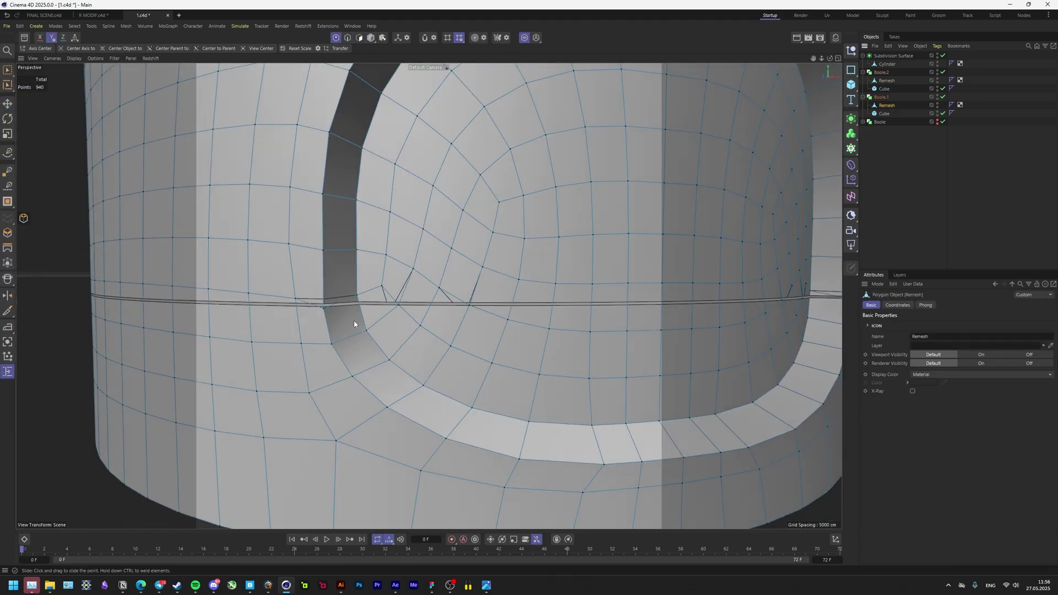
left_click_drag(354, 320, 386, 306, "alt")
Collapse Boole.1 and Boole.2 each into a single polygon object and save the scene.
left_click(371, 38)
right_click(881, 98)
left_click(898, 322)
right_click(882, 73)
left_click(897, 299)
key("ctrl+s")
Delete the flat polygon that closes the cap part at the cut line.
left_click_drag(464, 250, 385, 265, "alt")
left_click(360, 37)
left_click(336, 237)
key("Delete")
left_click(348, 37)
key("e")
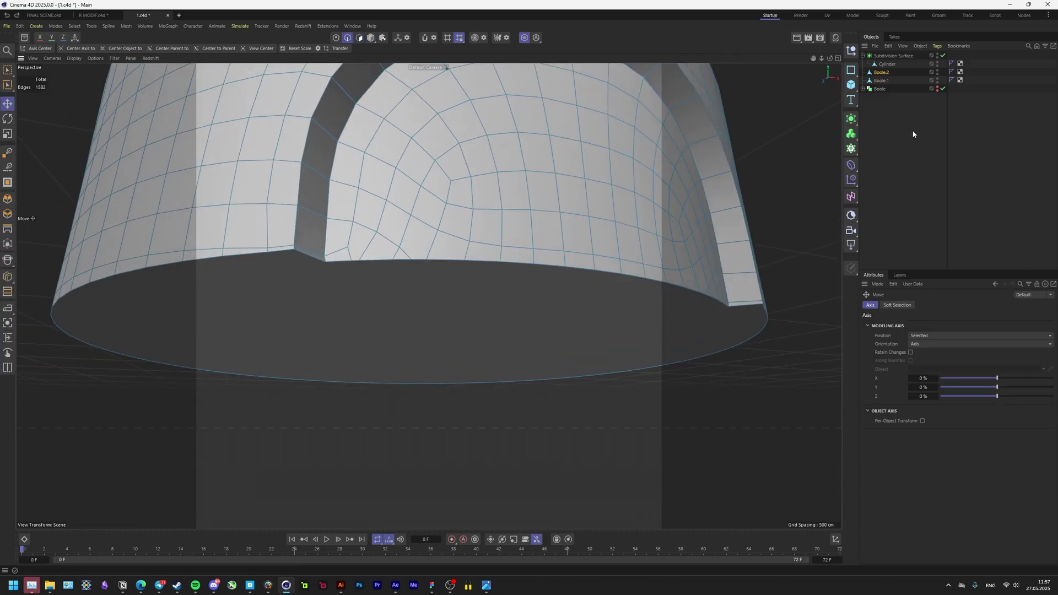
Put Boole.2 into a Remesh generator with a polygon count target of 2000 and Shading hard-edge detection.
left_click(884, 73)
left_click(852, 118)
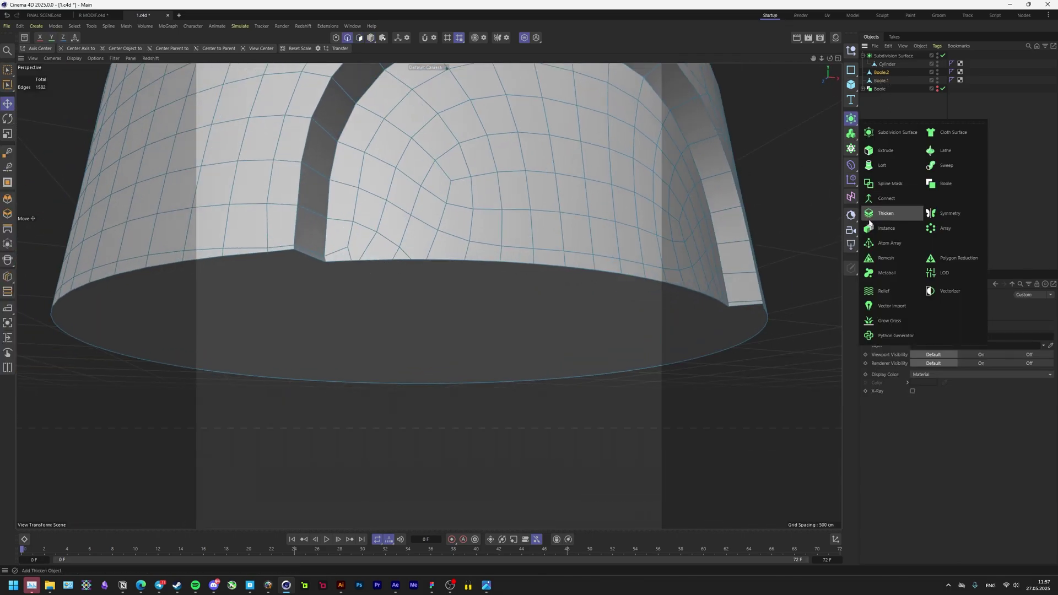
left_click(886, 259, "alt")
left_click_drag(468, 105, 484, 154, "alt")
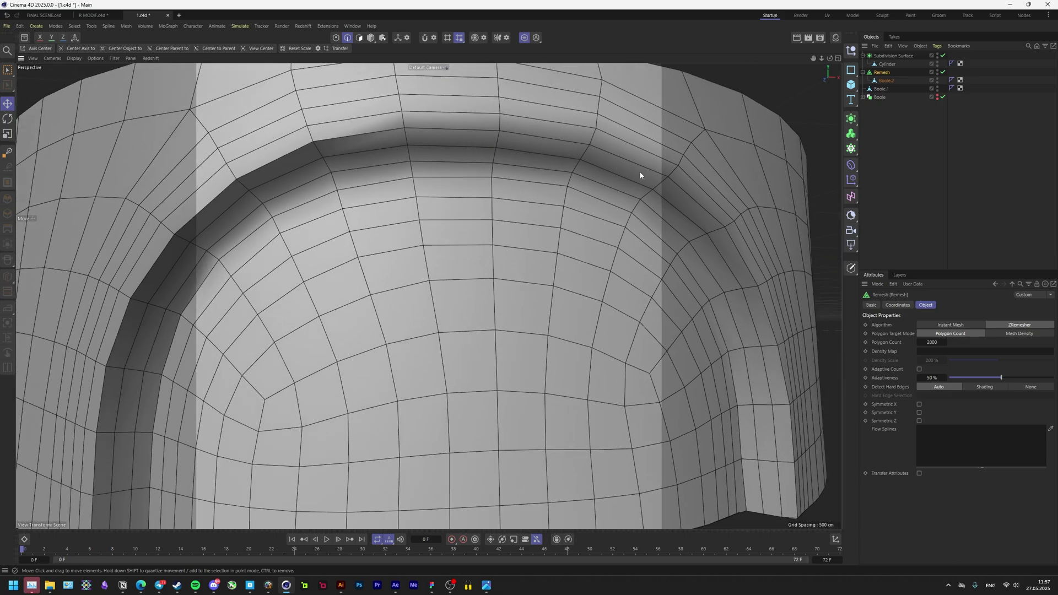
left_click_drag(757, 310, 737, 292, "alt")
left_click(979, 388)
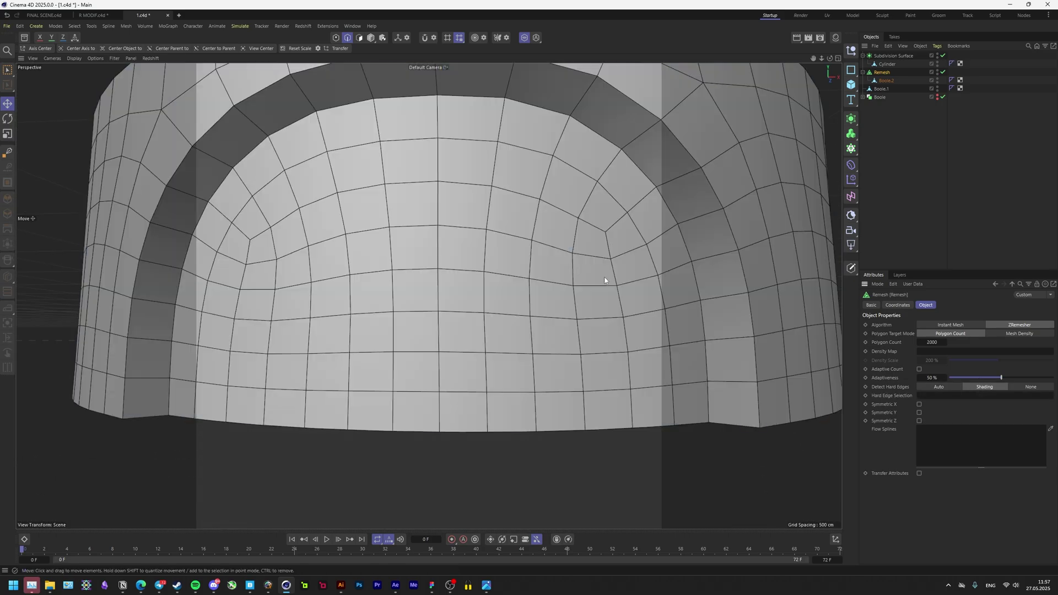
middle_click_drag(582, 237, 586, 259, "alt")
left_click_drag(586, 260, 599, 260, "alt")
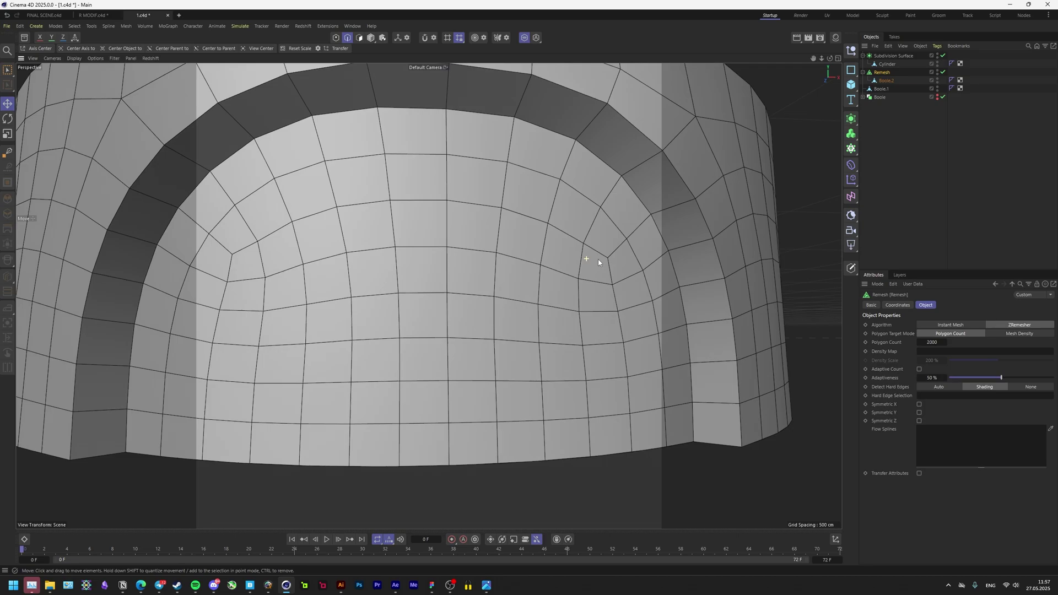
right_click_drag(598, 260, 549, 271, "alt")
left_click_drag(545, 255, 535, 313, "alt")
Put Boole.1 into its own Remesh generator, targeting a polygon count of 2000 with Shading hard-edge detection.
left_click(885, 89)
left_click(852, 133, "alt")
right_click_drag(535, 314, 559, 330, "alt")
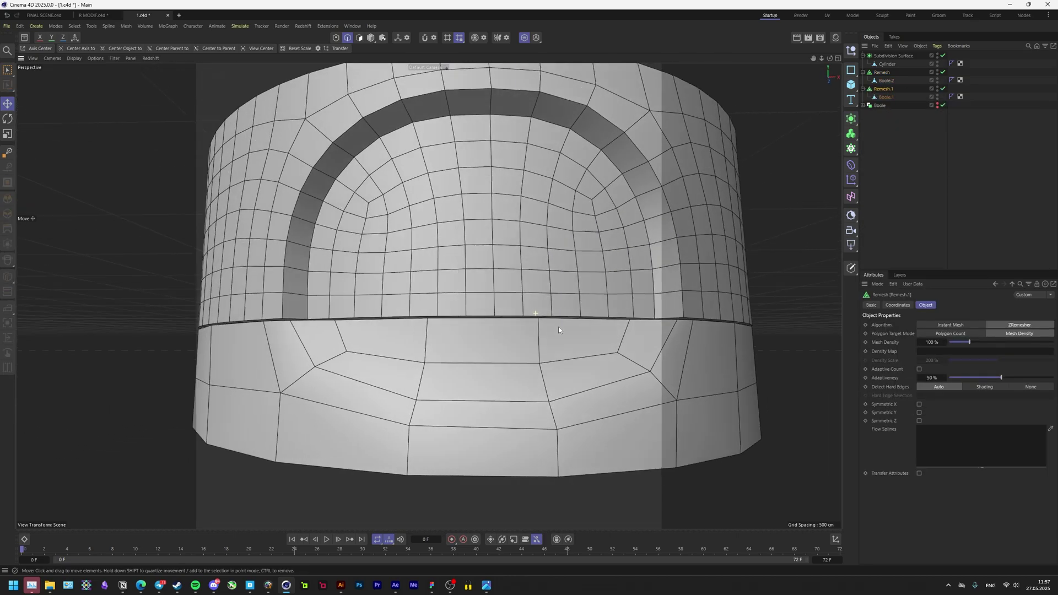
left_click(950, 334)
left_click(985, 387)
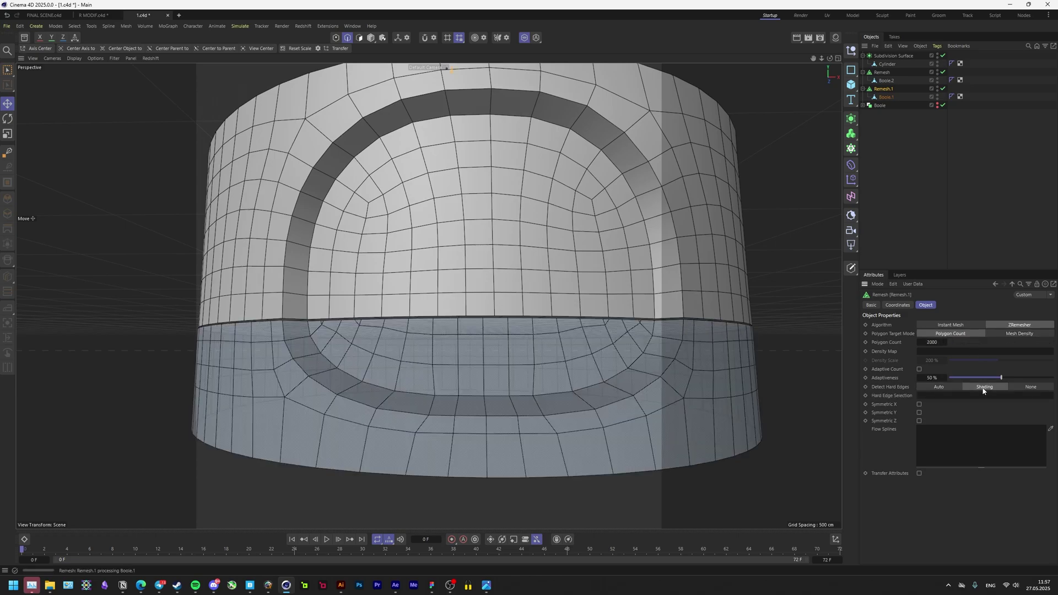
right_click_drag(608, 355, 563, 329, "alt")
right_click(884, 89)
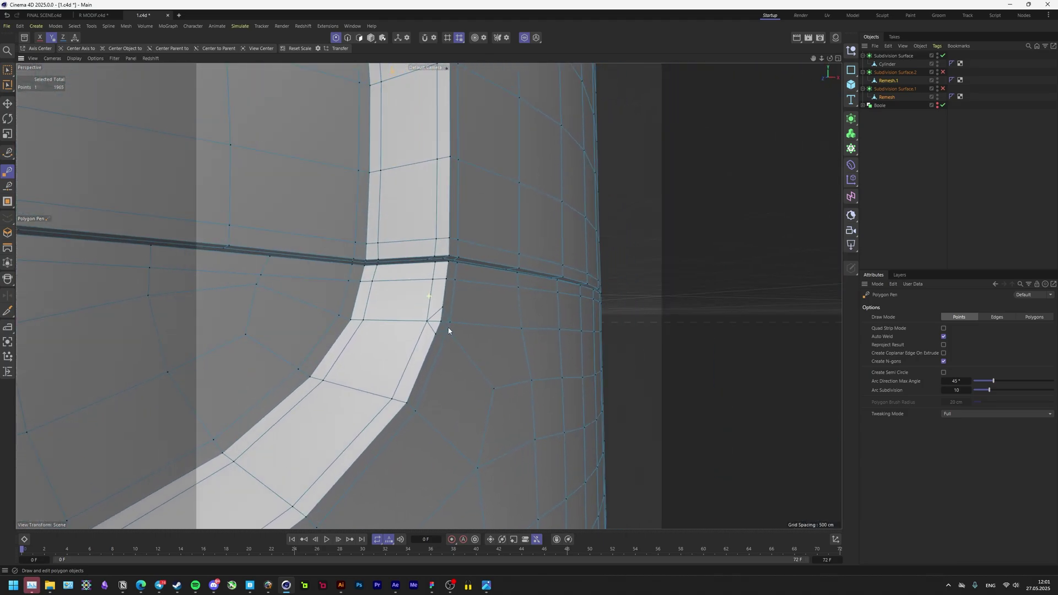
right_click(665, 309)
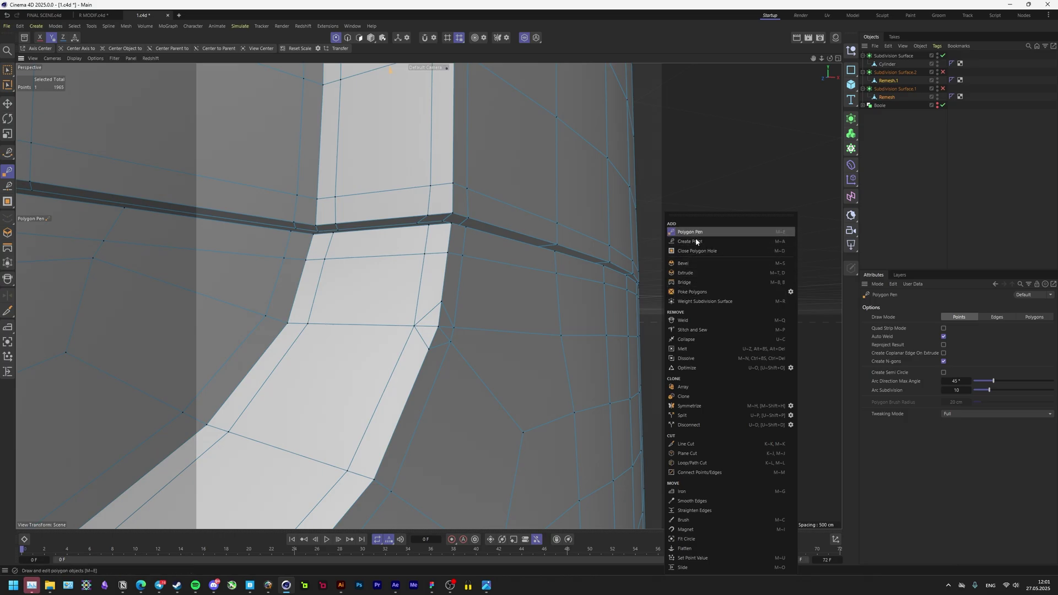
left_click(680, 146)
scroll(432, 309, "up", 2)
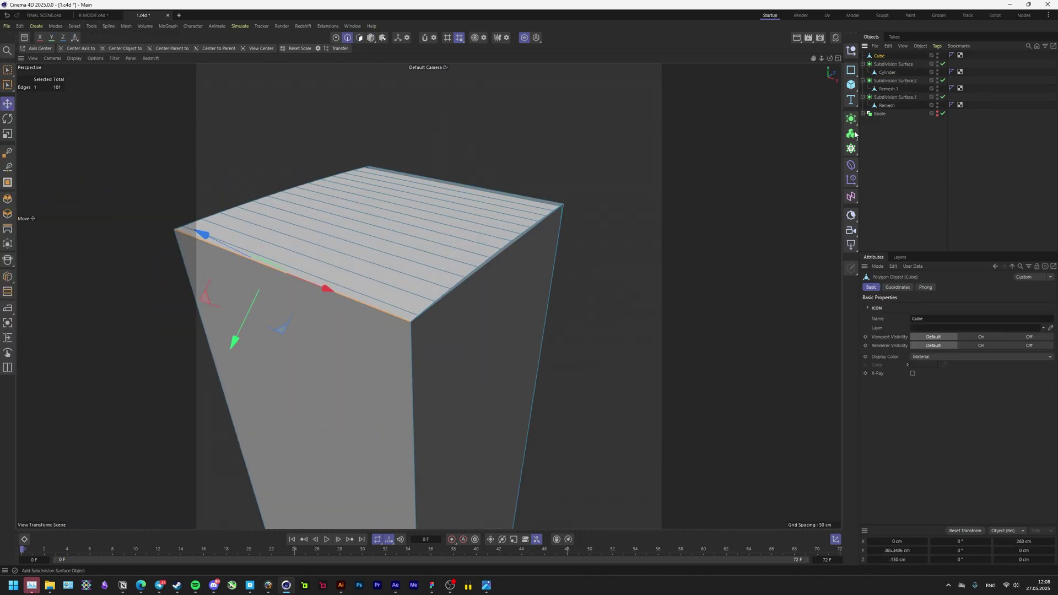
Remesh the Cube with a polygon count of 5000 and add a Thicken generator for it.
left_click(851, 118)
left_click(886, 258)
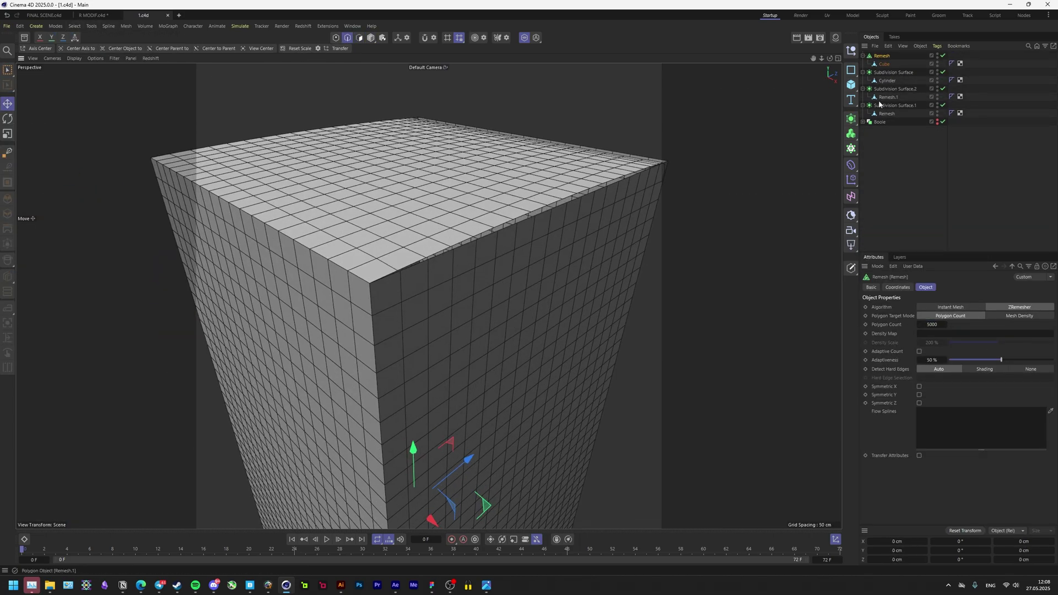
left_click(851, 119)
left_click(886, 214)
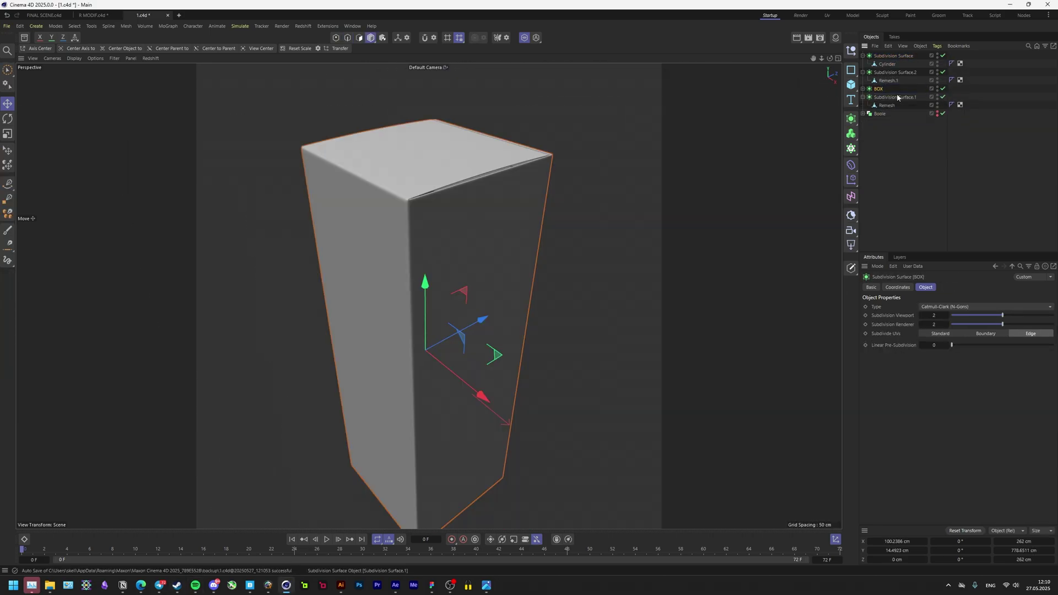
Name the null holding RS Camera CAM and pull the camera back along Z from zeroed coordinates to frame the tube and box.
left_click(881, 73)
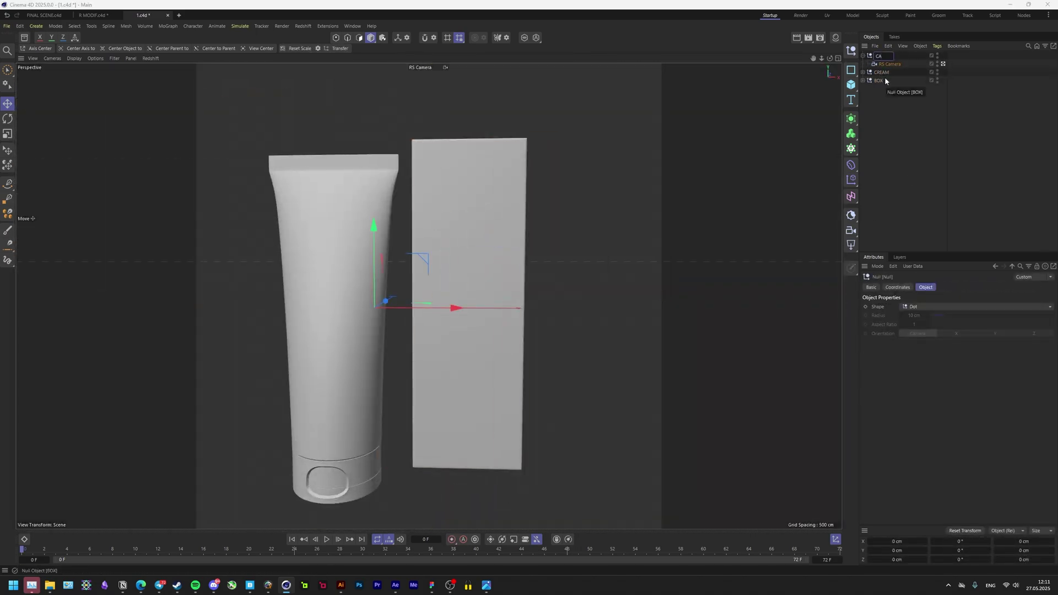
type("M")
left_click(890, 64)
left_click(897, 288)
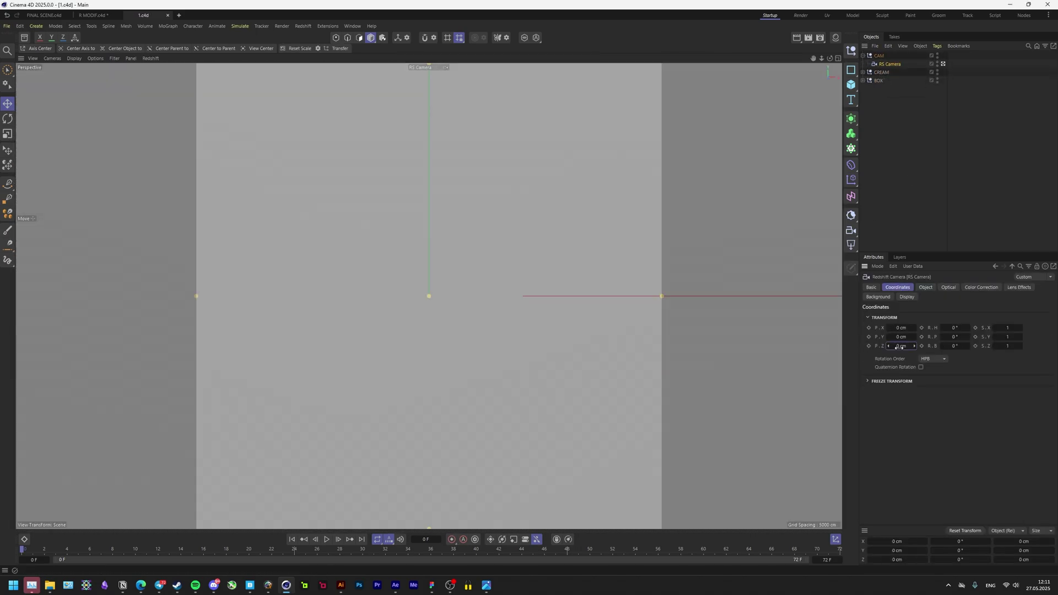
left_click(878, 81)
left_click(890, 63)
left_click_drag(914, 346, 915, 375)
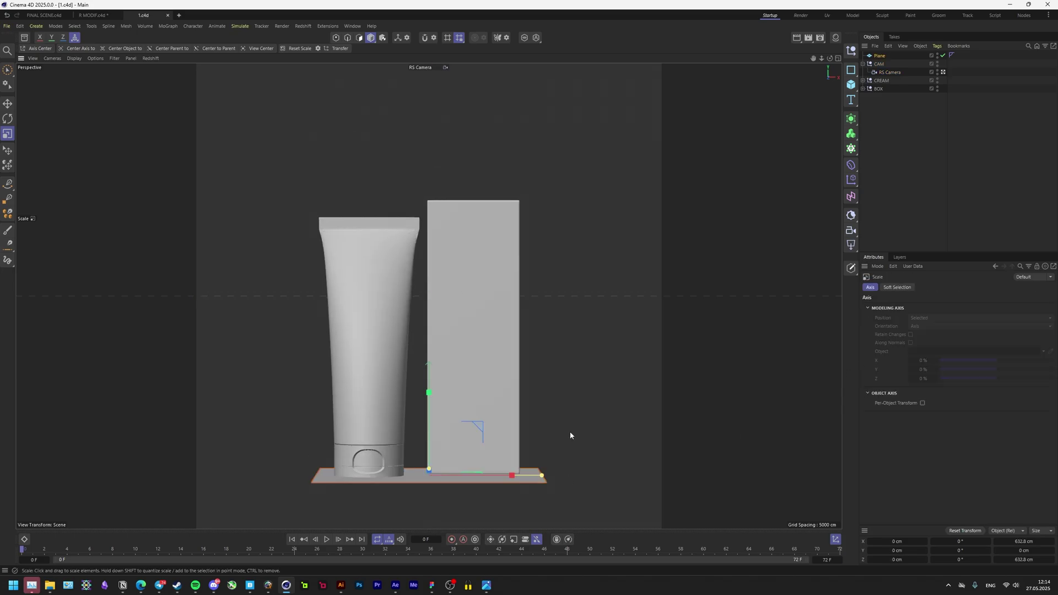
Scale the Plane into a floor about 2673 cm wide and 6322 cm deep and make it editable.
left_click_drag(570, 432, 772, 433)
left_click_drag(428, 448, 428, 388)
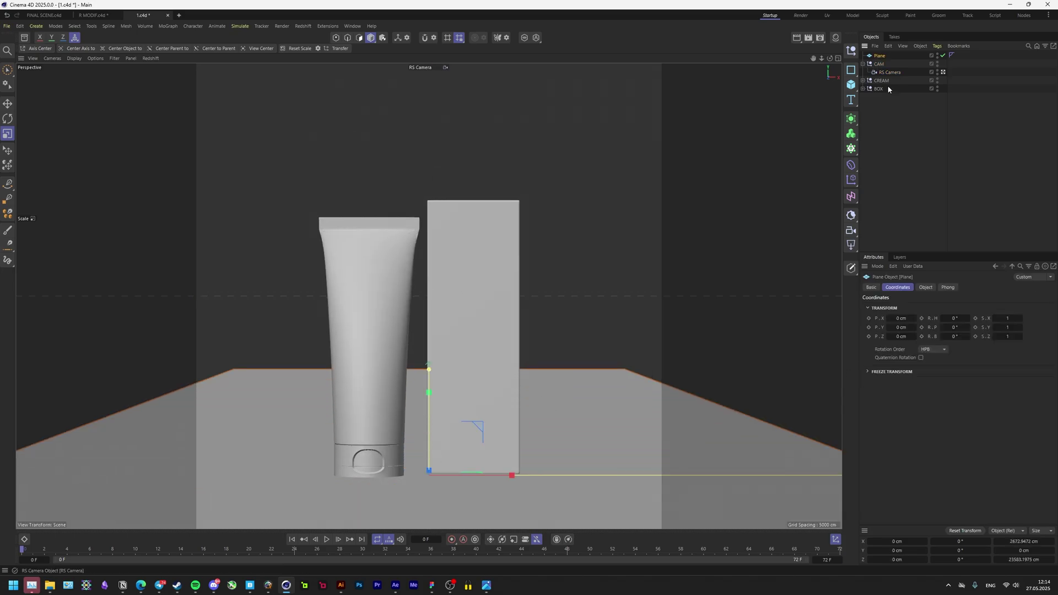
key("c")
key("F2")
key("F1")
key("F2")
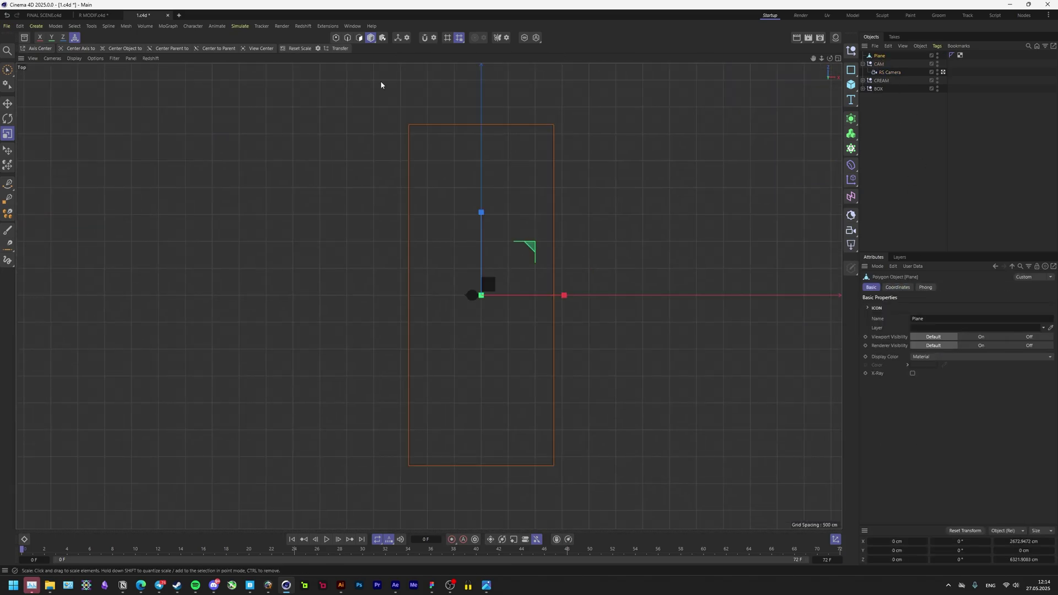
Extrude the Plane's far edge upward into a backdrop wall about 1794 cm high.
left_click(347, 37)
left_click(482, 125)
middle_click(551, 160)
middle_click(571, 352)
left_click_drag(541, 233, 540, 99, "ctrl")
middle_click(541, 165)
middle_click(331, 193)
Bevel the edge between the backdrop's floor and wall with 32 subdivisions and save the scene.
left_click_drag(496, 347, 359, 349)
key("ctrl+shift+z")
double_click(914, 334)
type("1232")
left_click(372, 38)
key("ctrl+s")
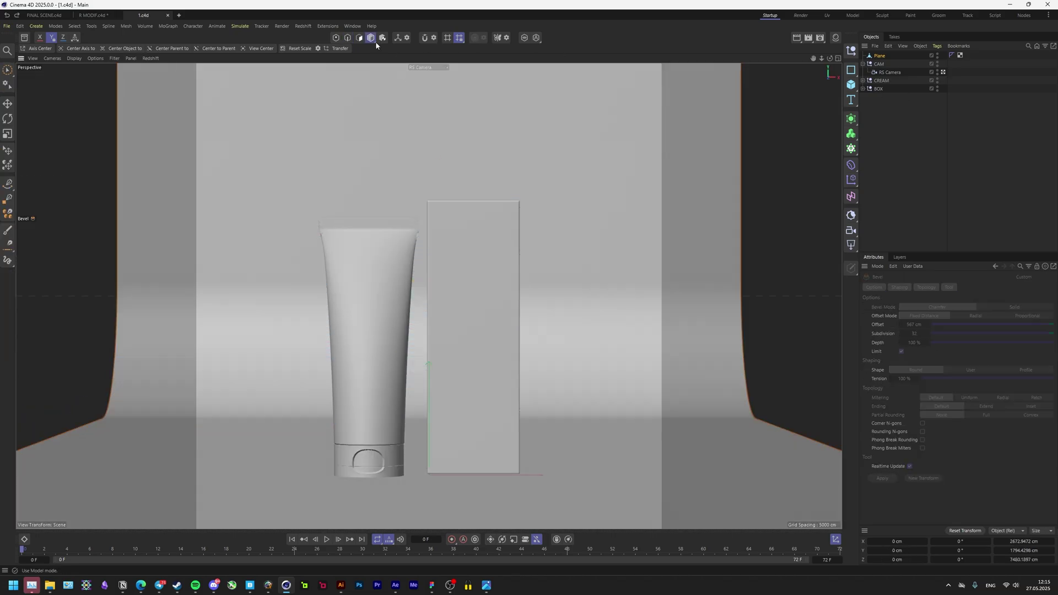
Examine in a close orthographic view how the bases of CREAM and BOX sit on the backdrop floor.
key("e")
left_click(881, 81)
key("F4")
scroll(420, 366, "up", 10)
left_click(879, 89)
scroll(432, 405, "down", 8)
key("F1")
left_click(781, 246)
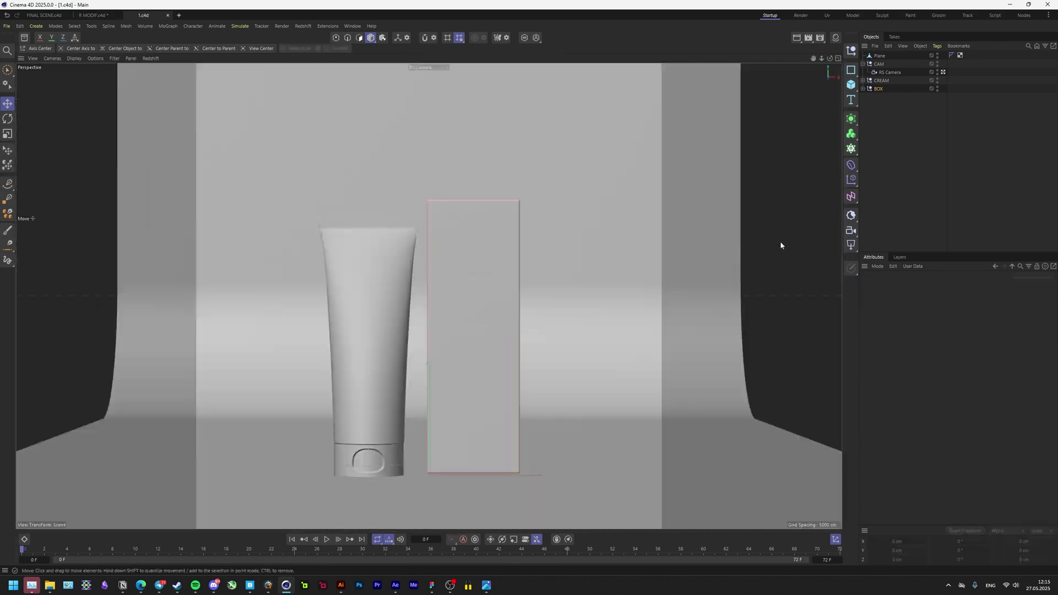
middle_click(781, 246)
Center the axis of the BOX null on its geometry.
left_click(879, 88)
left_click(81, 49)
middle_click(548, 286)
middle_click(547, 286)
scroll(473, 232, "up", 5)
Move CREAM closer to the box and slightly in front so the tube overlaps the box's edge in the camera view.
left_click(881, 81)
left_click_drag(423, 176, 466, 175)
key("F1")
left_click(685, 307)
left_click(513, 376)
key("F2")
left_click(880, 82)
left_click_drag(362, 241, 374, 247)
key("F1")
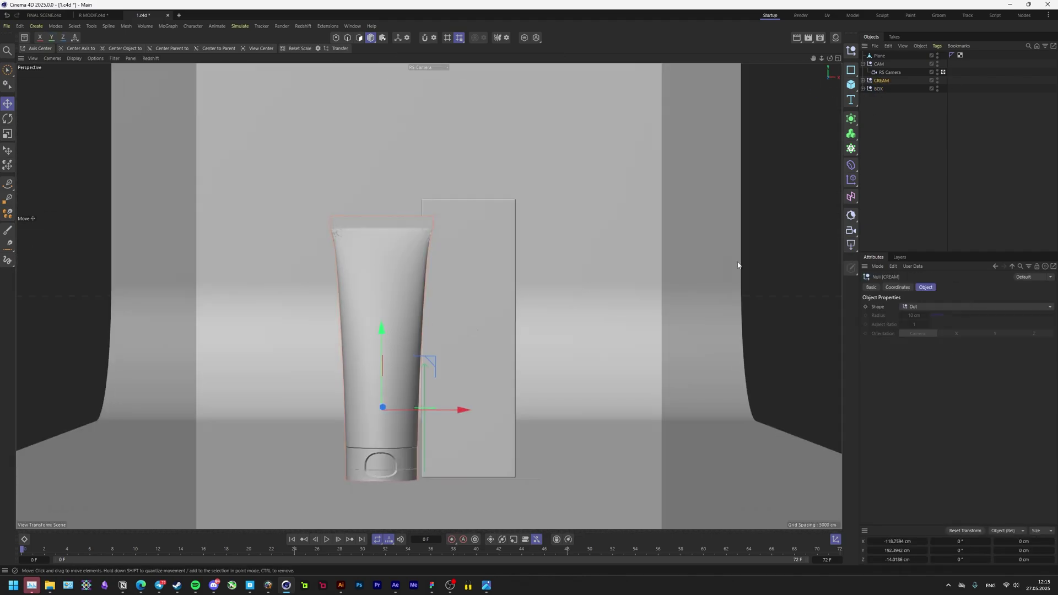
left_click(769, 325)
left_click(889, 73)
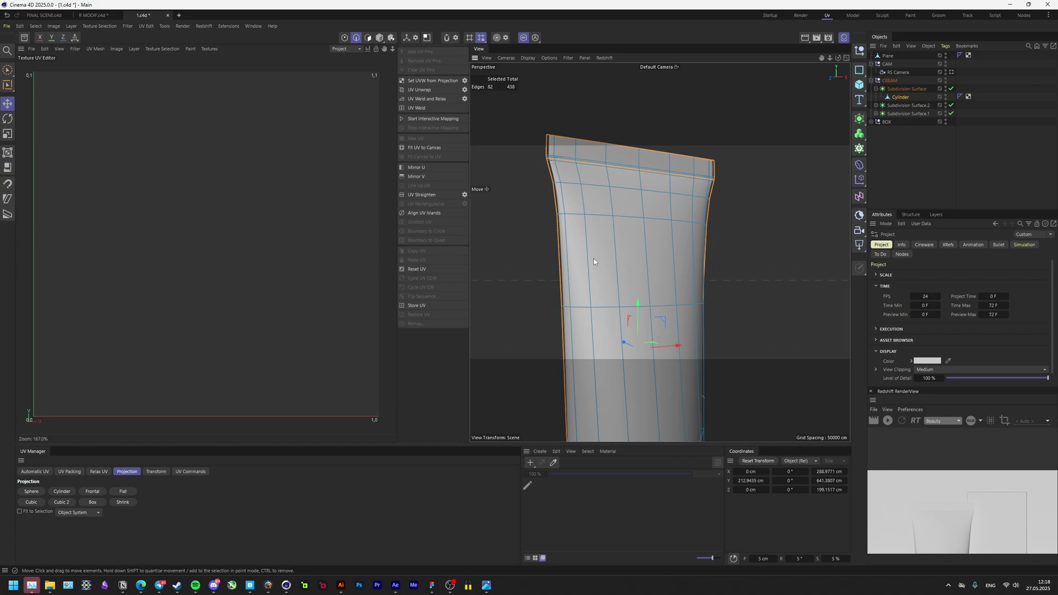
Examine the selected seam edges around the tube's crimp and along its side, undoing the last change.
right_click_drag(549, 160, 614, 148, "alt")
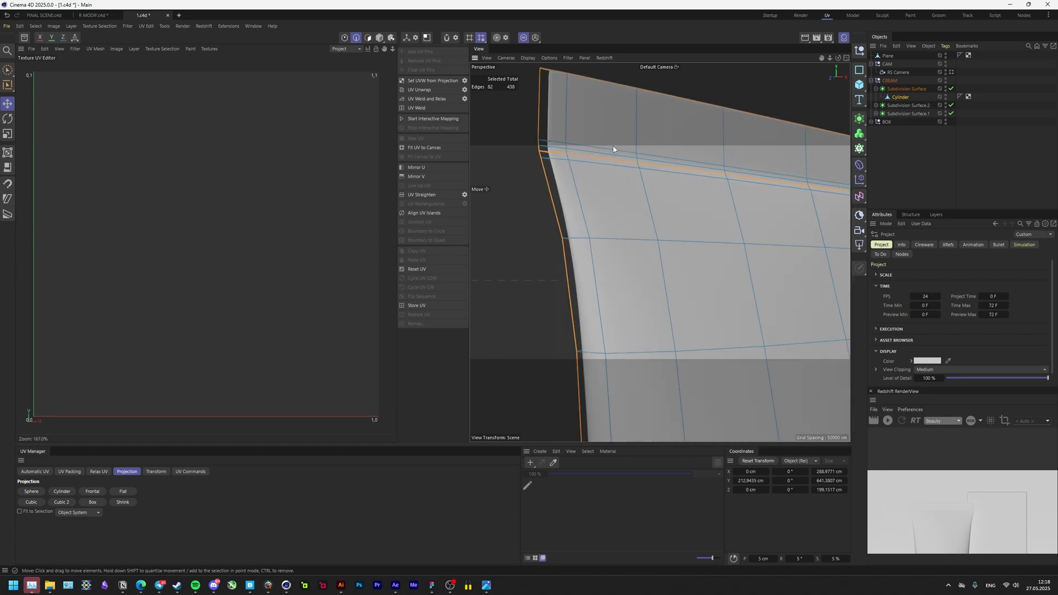
left_click_drag(547, 153, 577, 169, "alt")
middle_click_drag(577, 169, 568, 217, "alt")
scroll(569, 219, "up", 3)
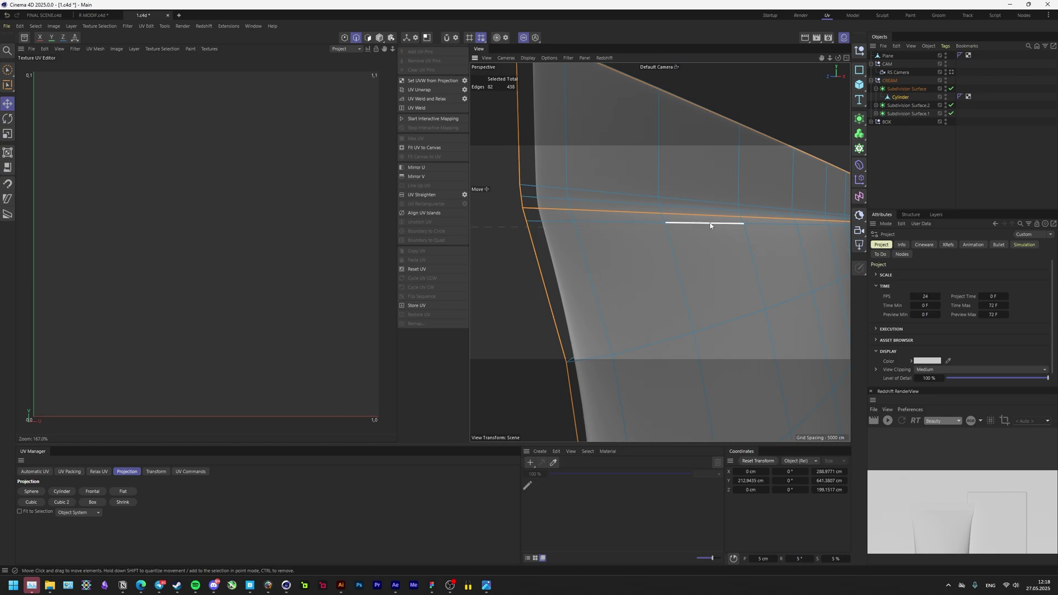
scroll(603, 236, "down", 5)
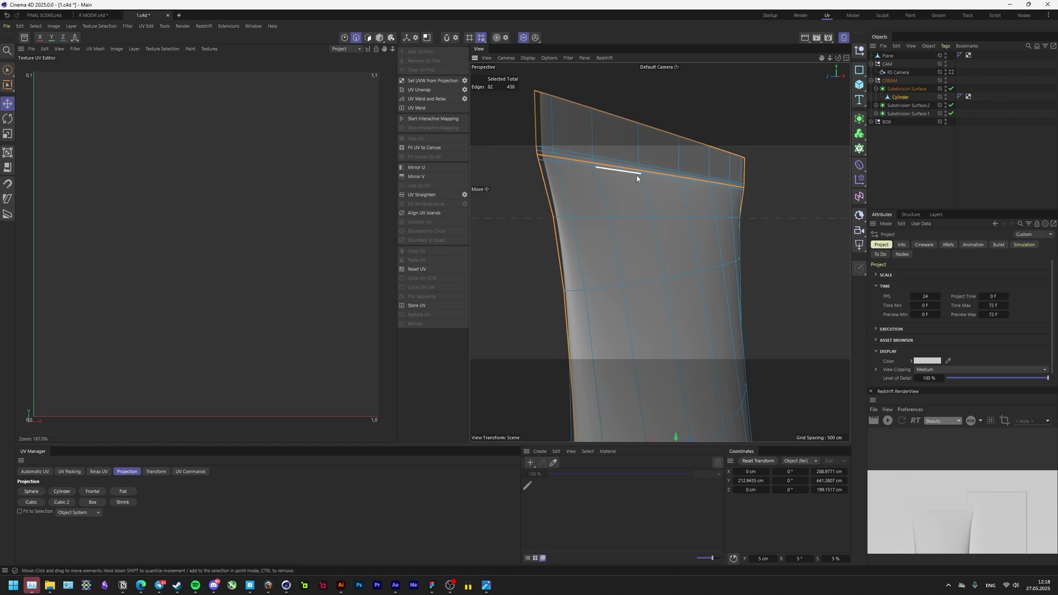
key("ctrl+z")
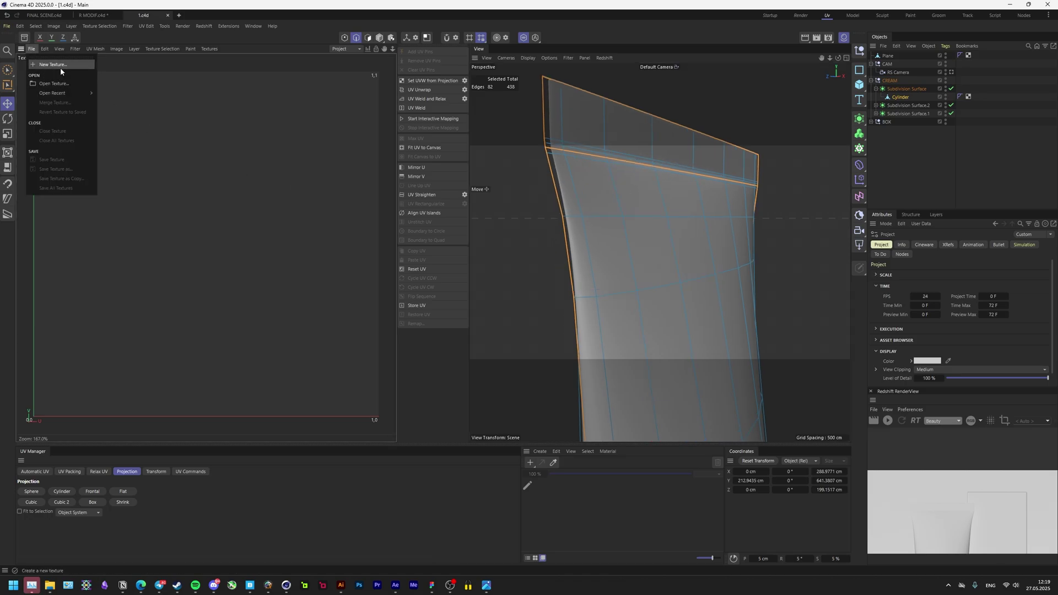
Open the tube label texture Lesanti_krem_intens_pit_75_tuba.png in the UV editor.
left_click(65, 84)
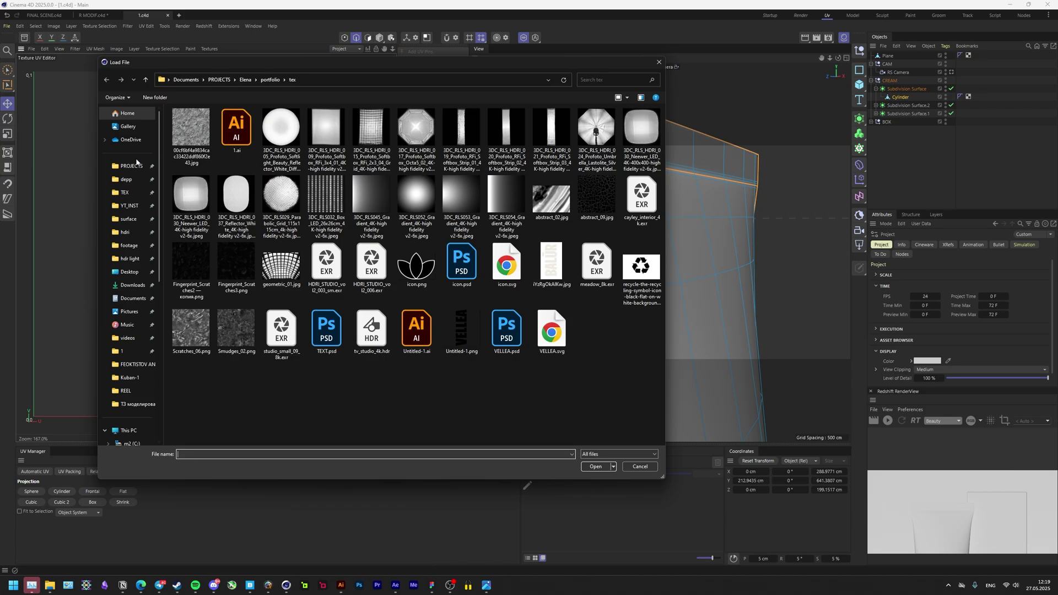
left_click(131, 165)
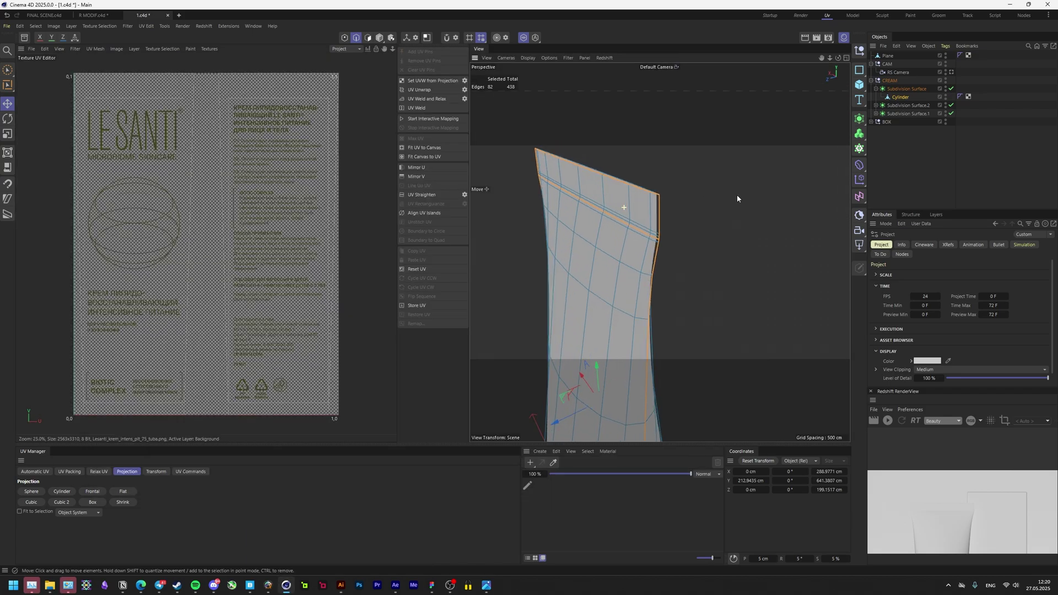
Select the polygon loops of the tube body on the Cylinder mesh, down to the rim at its lower end.
left_click_drag(736, 194, 594, 190, "alt")
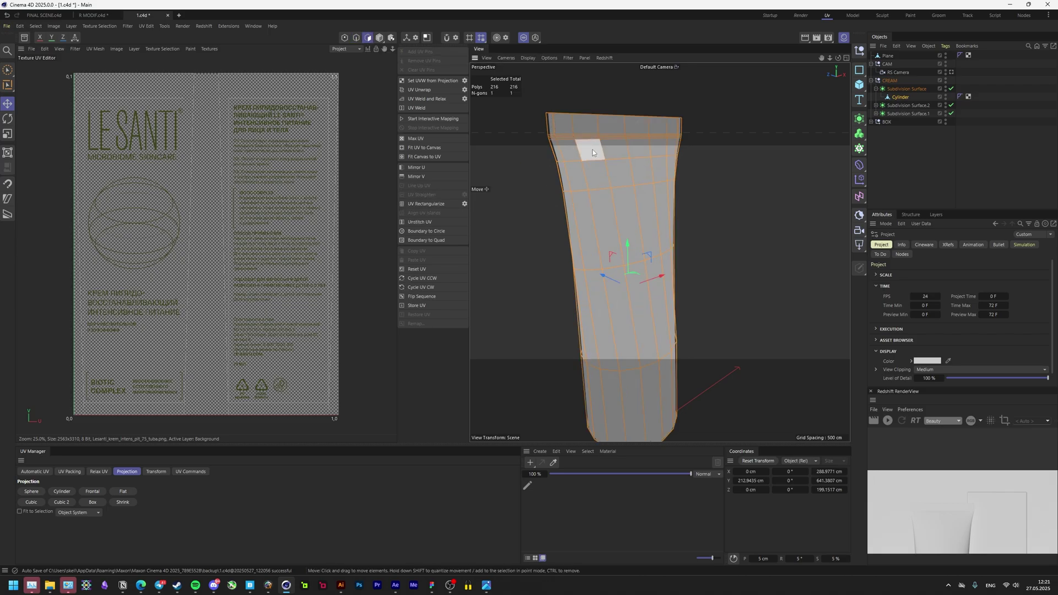
middle_click_drag(617, 282, 599, 194, "alt")
left_click(597, 304, "shift")
left_click_drag(600, 363, 604, 326, "alt")
scroll(601, 342, "up", 5)
scroll(588, 342, "up", 2)
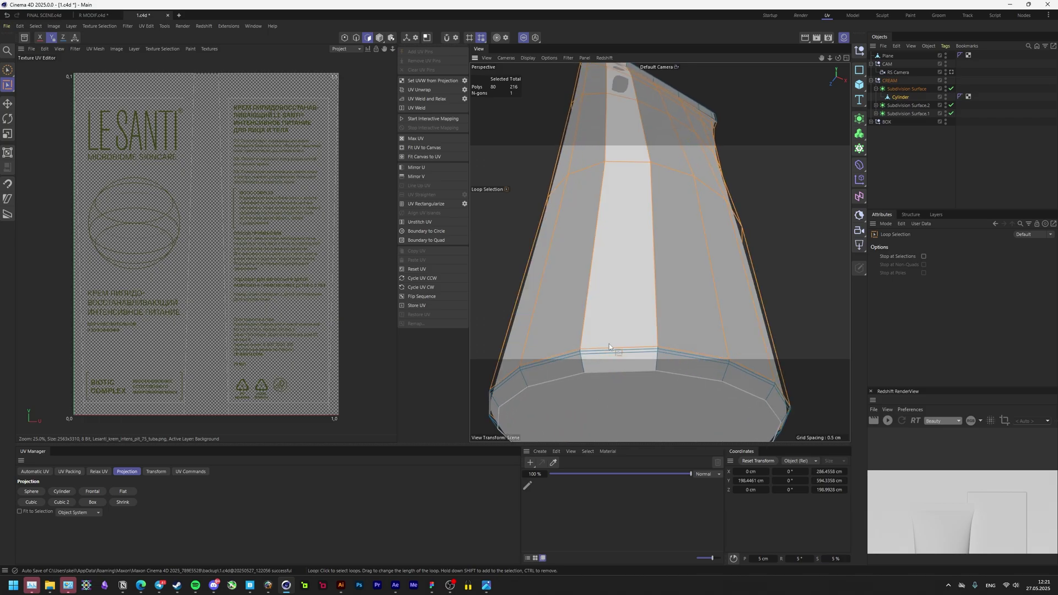
scroll(610, 348, "up", 5)
left_click(554, 361, "shift")
left_click_drag(554, 357, 563, 387, "alt")
scroll(565, 380, "down", 8)
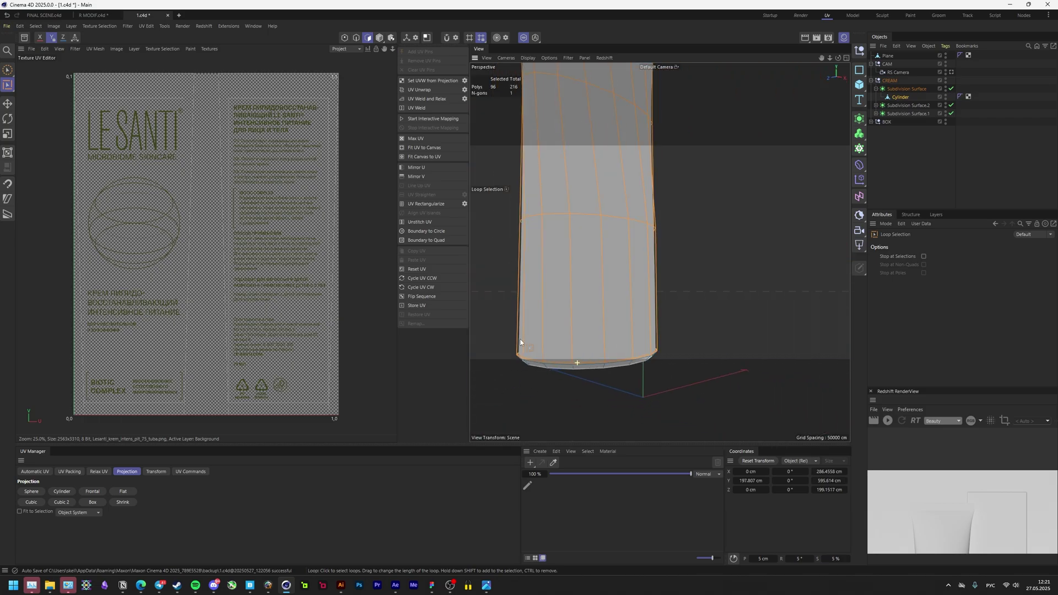
Add the polygon loop beside the tube's crimp to the selection.
left_click_drag(568, 248, 578, 203, "alt")
middle_click_drag(579, 203, 574, 275, "alt")
scroll(536, 236, "up", 6)
left_click_drag(536, 237, 577, 265, "alt")
left_click(537, 232, "shift")
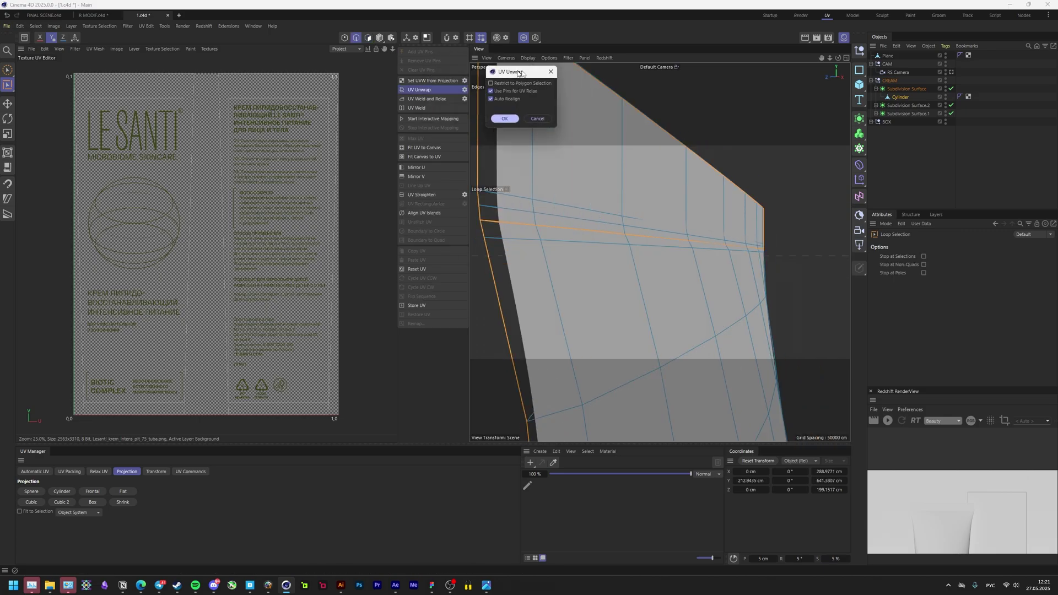
Unwrap the tube's UVs along the selected seam edges, using pins for UV relax and auto realign.
left_click_drag(520, 73, 672, 96)
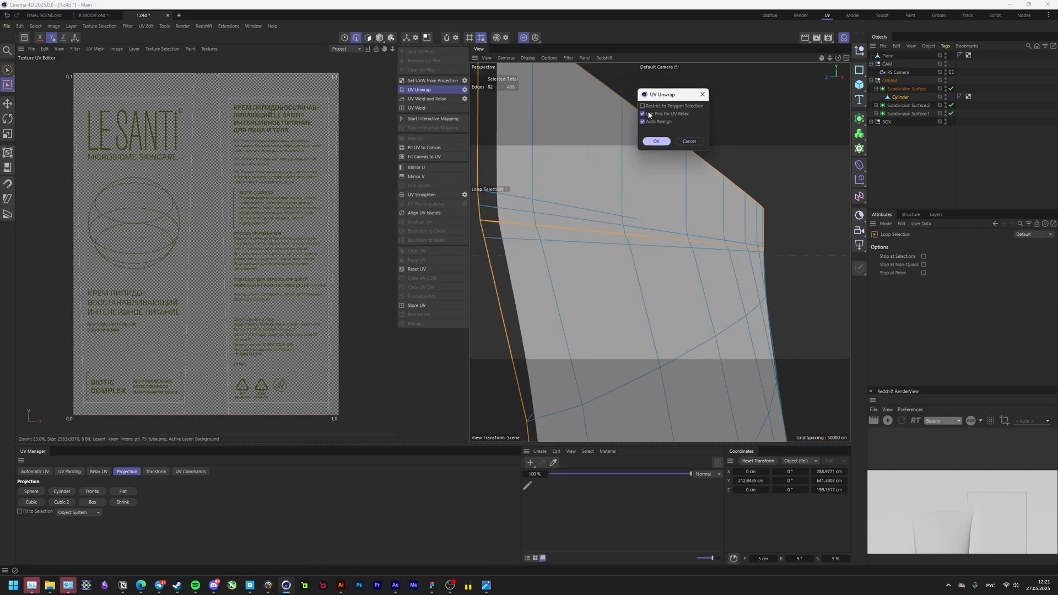
left_click(651, 142)
left_click_drag(659, 252, 634, 293, "alt")
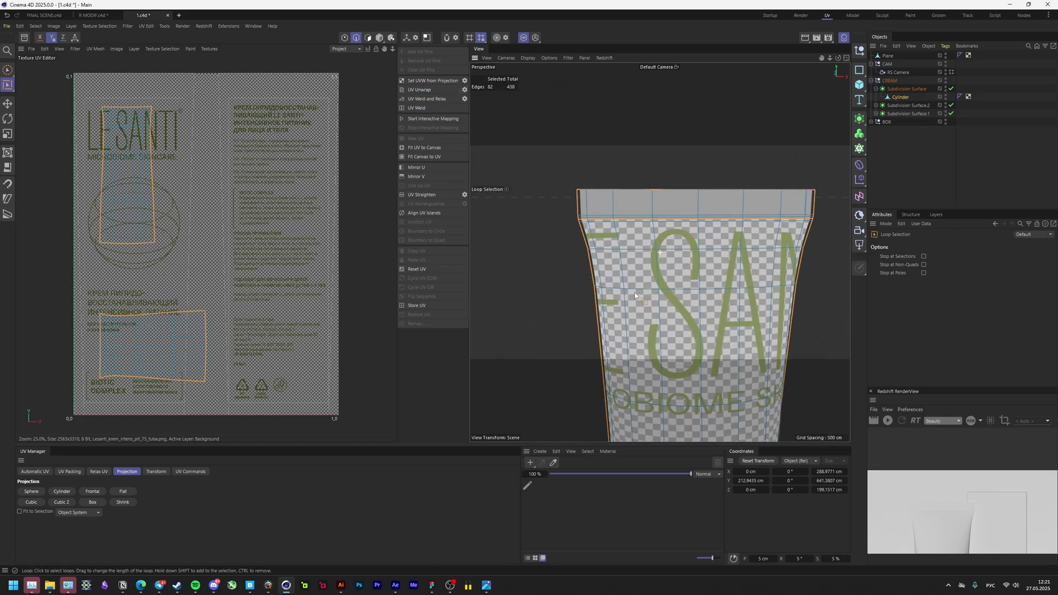
Select the edge loop just below the tube's crimp.
scroll(606, 219, "up", 6)
left_click_drag(639, 213, 614, 210, "alt")
left_click(614, 210)
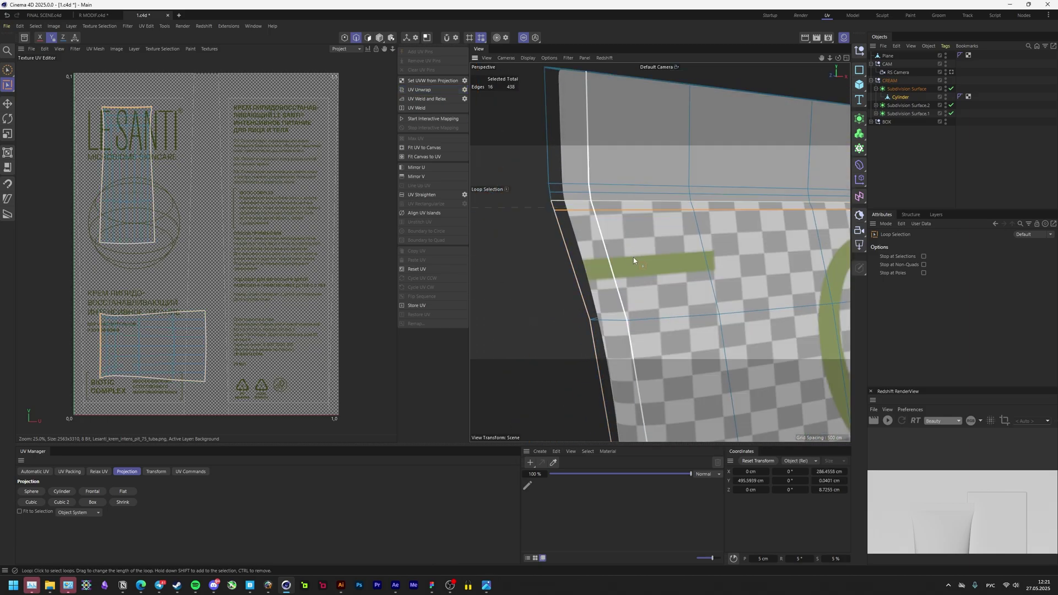
Undo the removal of the edge loop just below the tube's crimp.
scroll(683, 248, "down", 6)
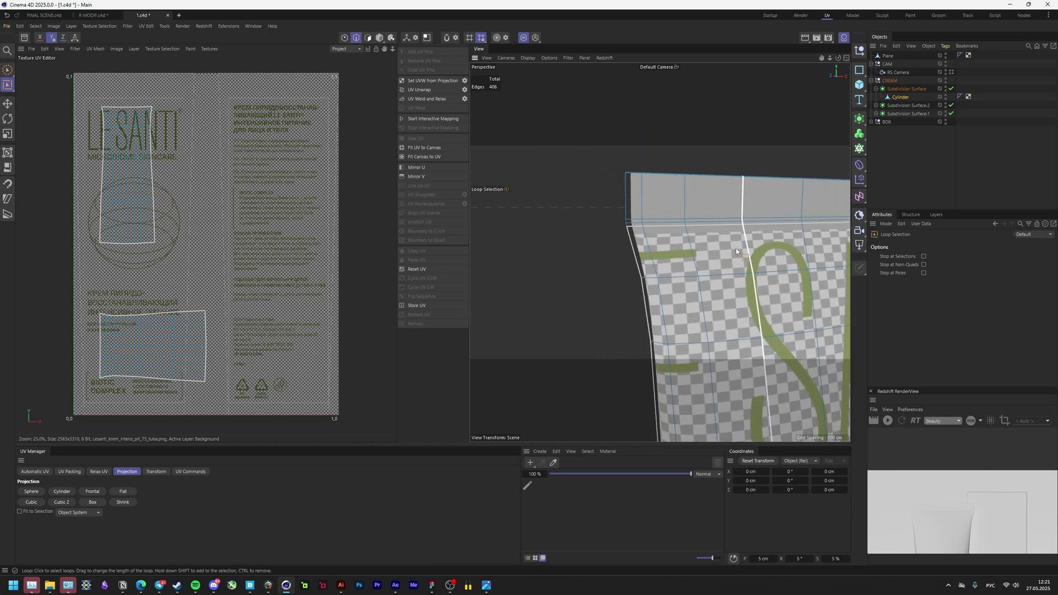
left_click_drag(736, 248, 734, 250, "alt")
scroll(722, 259, "up", 3)
key("ctrl+z")
scroll(679, 264, "down", 7)
left_click_drag(677, 271, 653, 308, "alt")
middle_click_drag(653, 304, 655, 320, "alt")
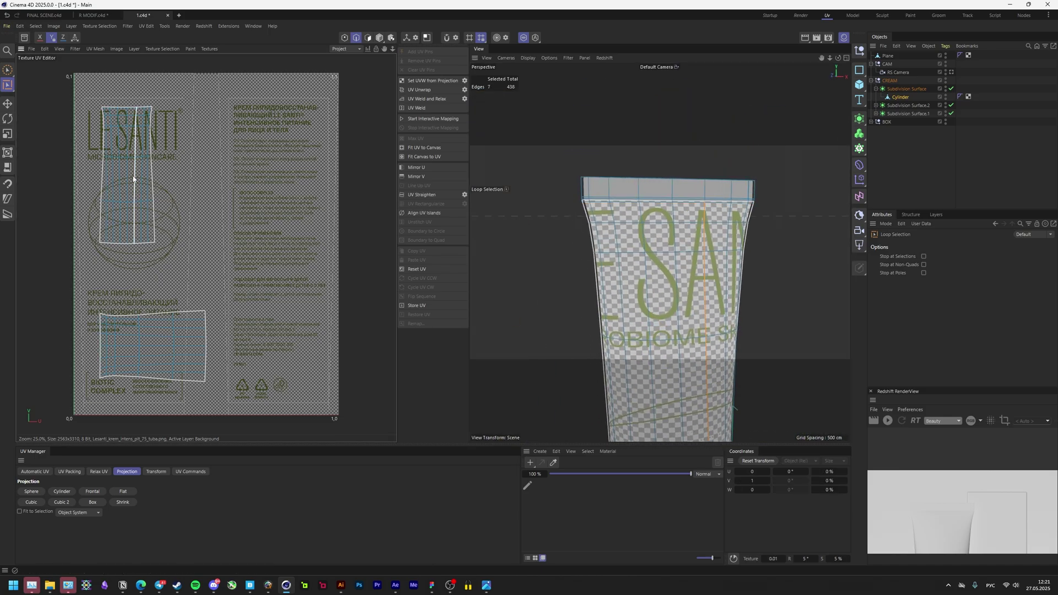
Move the tube's back UV island onto the back-side artwork of the label texture.
left_click(368, 37)
key("e")
double_click(135, 193)
scroll(212, 192, "down", 3)
double_click(190, 278)
left_click_drag(190, 279, 268, 223)
Try to enlarge the tube's front UV island with UV Transform to cover the front artwork of the label.
key("ctrl+t")
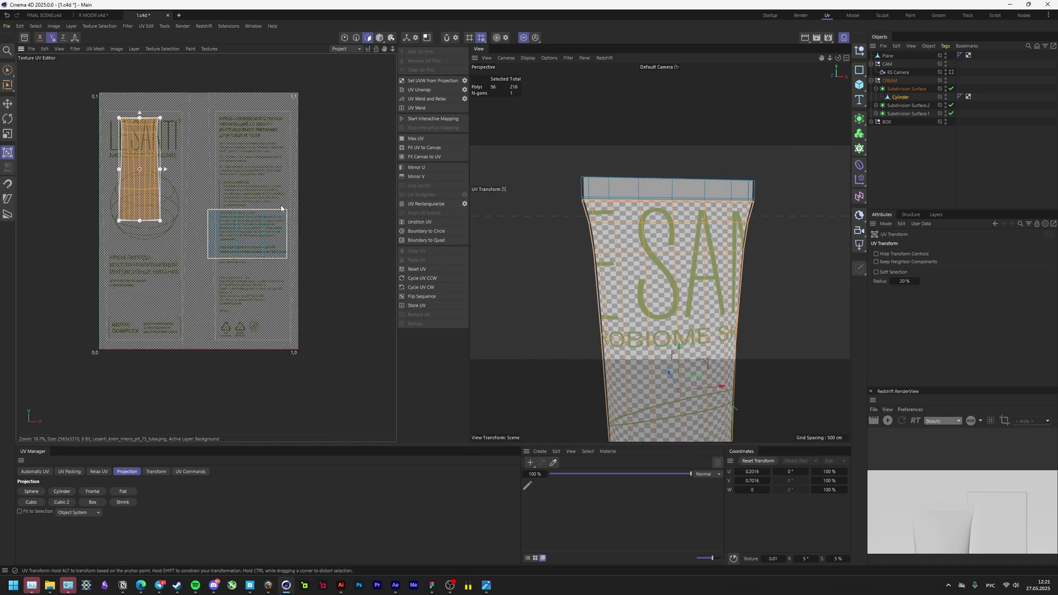
left_click_drag(141, 188, 184, 340)
scroll(179, 342, "up", 6)
mouse_move(262, 306)
left_mouse_down()
mouse_move(242, 240)
mouse_move(261, 306)
left_mouse_up()
scroll(261, 306, "down", 3)
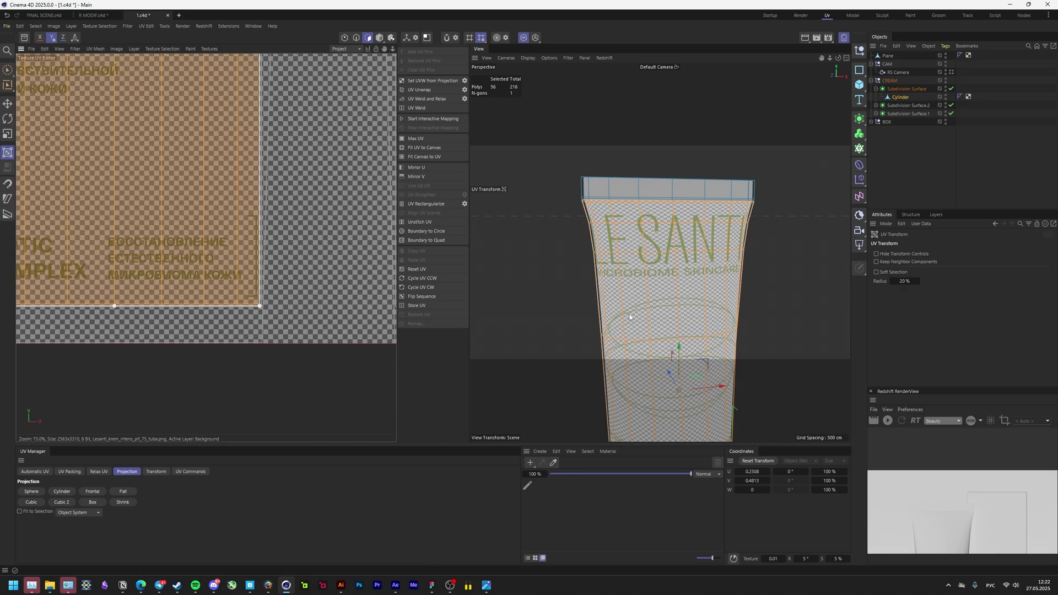
Try to taper the front UV island by distorting its corners so it is wider at the crimp end.
left_click_drag(630, 317, 645, 323, "alt")
scroll(642, 321, "up", 3)
scroll(247, 165, "down", 5)
middle_click_drag(247, 106, 309, 265, "alt")
scroll(264, 162, "up", 7)
left_click_drag(207, 148, 176, 151, "ctrl")
scroll(176, 152, "down", 6)
scroll(303, 150, "up", 5)
left_click_drag(300, 146, 325, 145, "ctrl")
scroll(319, 115, "down", 6)
left_click_drag(661, 297, 617, 314, "alt")
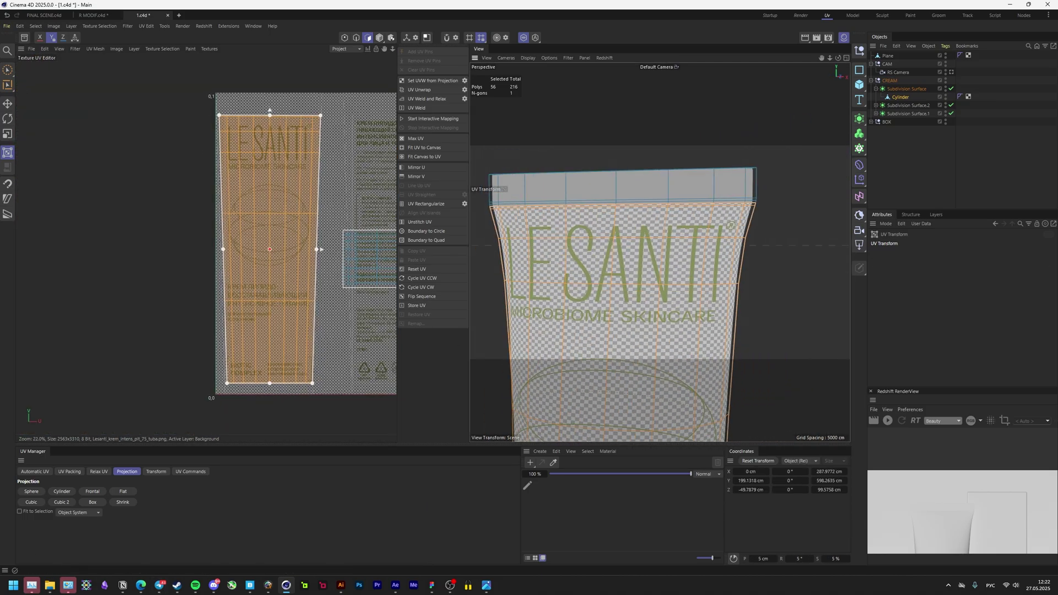
Try to refine the upper corners of the tapered front UV island against the label on the tube.
key("alt+Tab")
key("alt+Tab")
left_click_drag(321, 116, 328, 120, "ctrl+shift")
scroll(609, 182, "down", 4)
scroll(617, 190, "up", 7)
mouse_move(604, 187)
left_mouse_down("alt")
mouse_move(616, 190)
mouse_move(605, 192)
left_mouse_up("alt")
scroll(256, 155, "up", 2)
scroll(255, 155, "down", 1)
middle_click_drag(304, 318, 278, 266, "alt")
scroll(278, 267, "down", 3)
Undo the scaling and corner distortion of the front UV island.
key("ctrl+z")
key("ctrl+z")
key("ctrl+z")
key("ctrl+z")
key("ctrl+z")
key("ctrl+z")
key("ctrl+z")
key("ctrl+z")
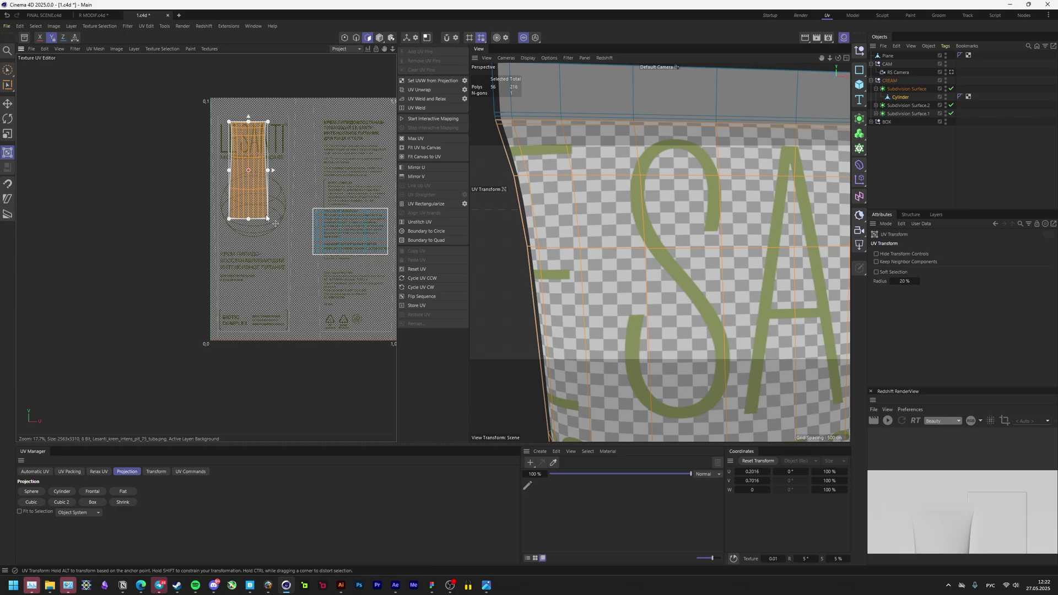
Enlarge the front UV island over the front artwork and align its left side with the texture's left border.
left_click_drag(257, 234, 308, 117)
scroll(226, 124, "up", 8)
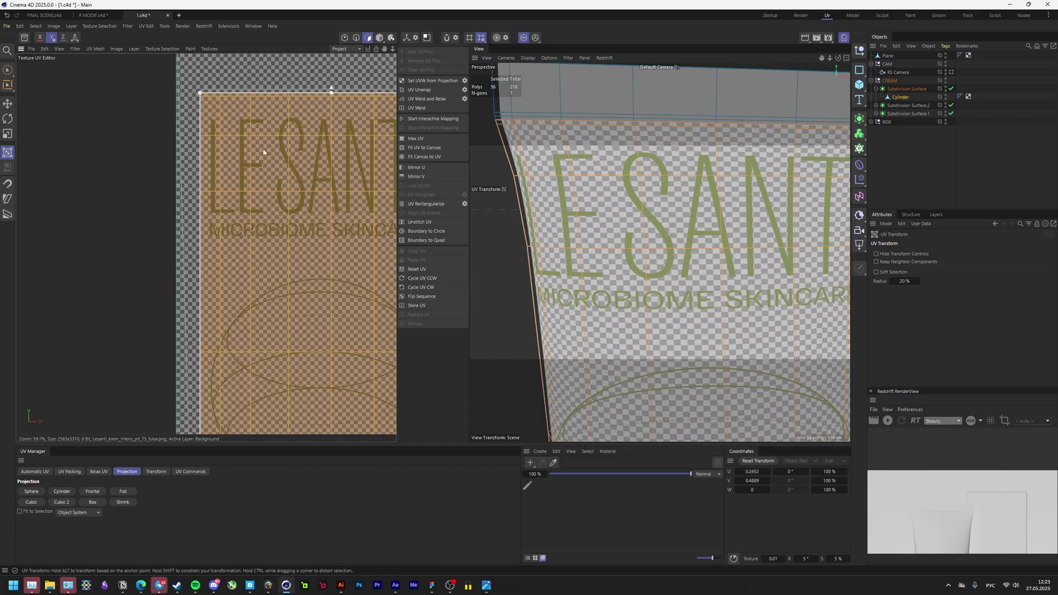
left_click_drag(211, 155, 218, 158)
scroll(219, 157, "down", 7)
scroll(259, 308, "up", 6)
left_click_drag(240, 313, 208, 367)
scroll(207, 353, "down", 6)
scroll(179, 237, "up", 6)
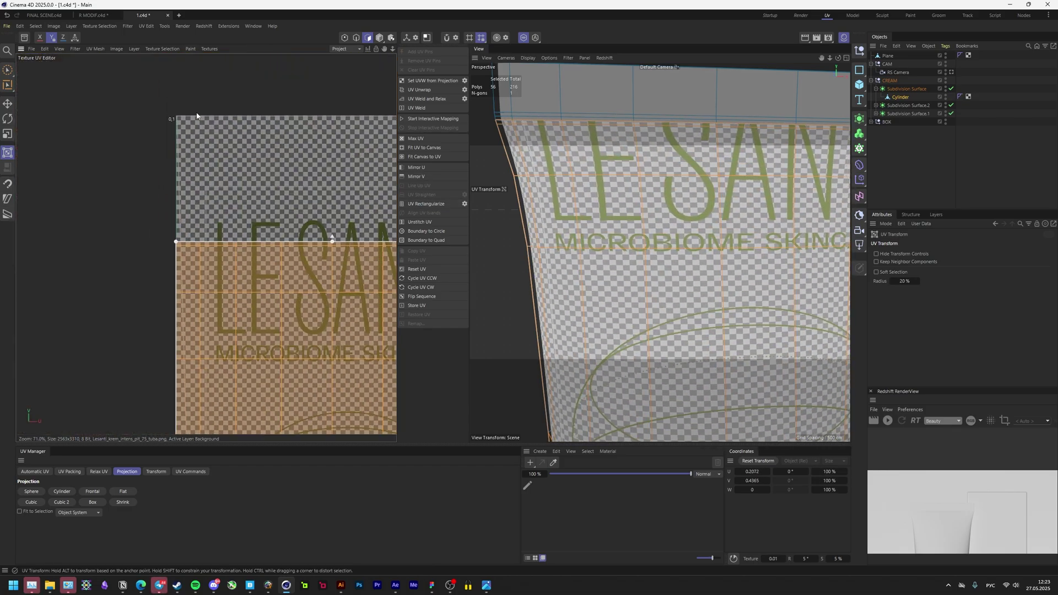
Extend the front UV island up to near the texture's top border and adjust its width around the LE SANTI logo.
left_click_drag(174, 243, 180, 143)
scroll(182, 145, "down", 6)
scroll(248, 166, "up", 4)
left_click_drag(291, 104, 310, 102)
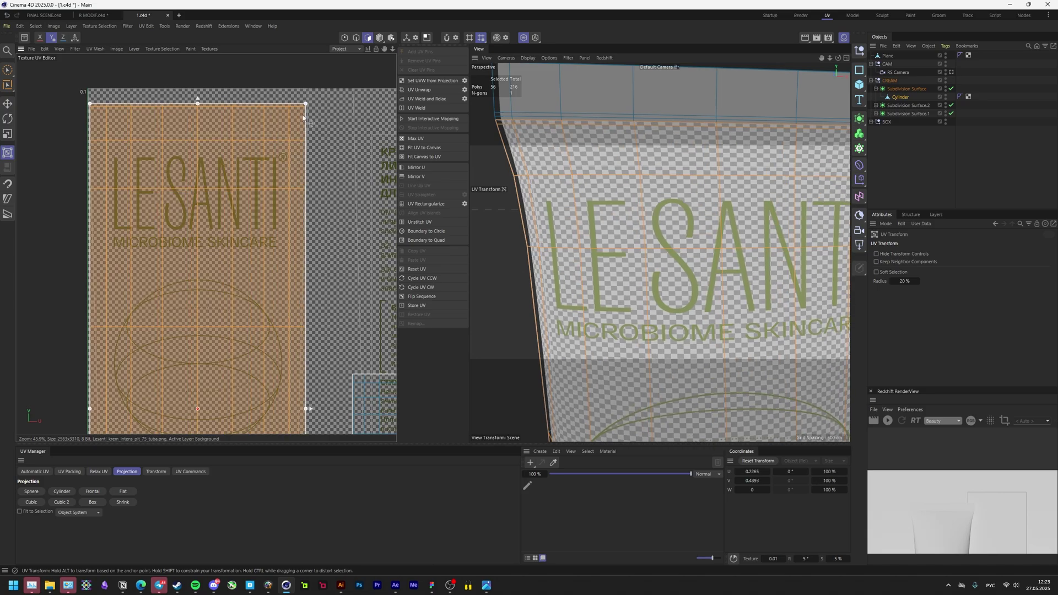
Distort the front UV island's corners into a taper that is wider at the crimp end.
scroll(309, 111, "down", 4)
scroll(245, 300, "up", 4)
mouse_move(205, 302)
left_mouse_down("ctrl")
mouse_move(232, 303)
mouse_move(221, 303)
left_mouse_up("ctrl")
scroll(248, 298, "down", 6)
scroll(288, 157, "up", 6)
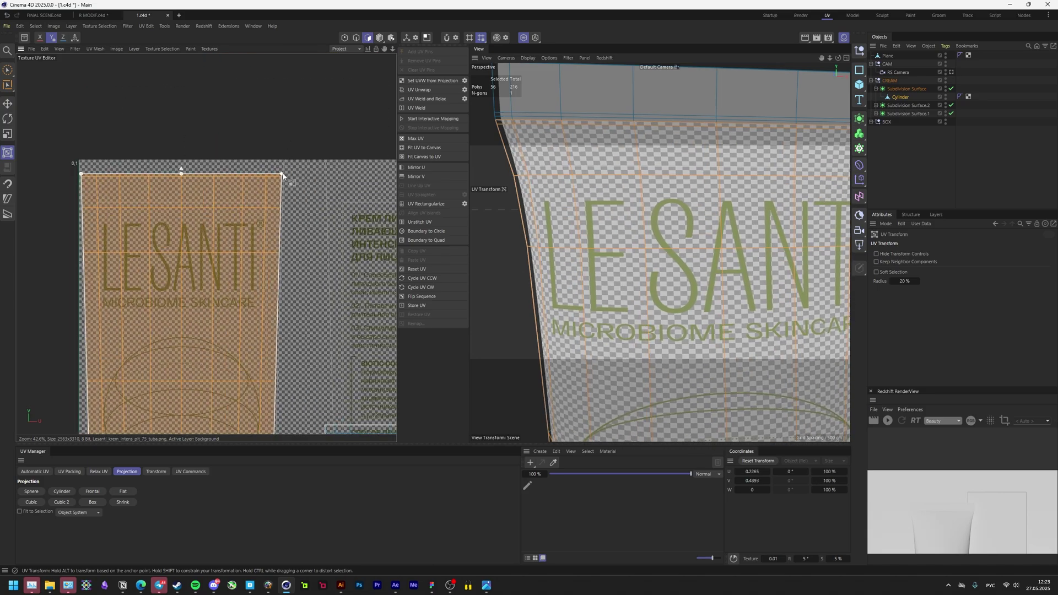
left_click_drag(282, 174, 298, 174, "ctrl")
Examine how the front label sits on the tube and compare it with the tapered front UV island.
scroll(617, 214, "down", 2)
scroll(609, 220, "down", 6)
scroll(237, 193, "down", 4)
left_click(281, 286)
scroll(217, 190, "up", 4)
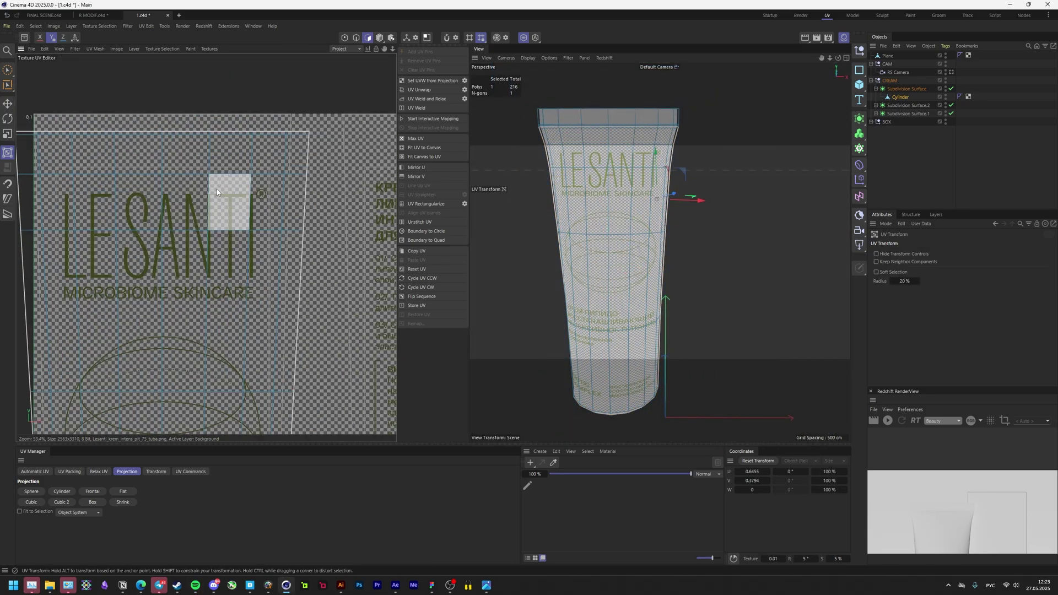
scroll(214, 196, "down", 2)
scroll(213, 201, "down", 5)
scroll(210, 215, "up", 5)
middle_click_drag(189, 257, 209, 203, "alt")
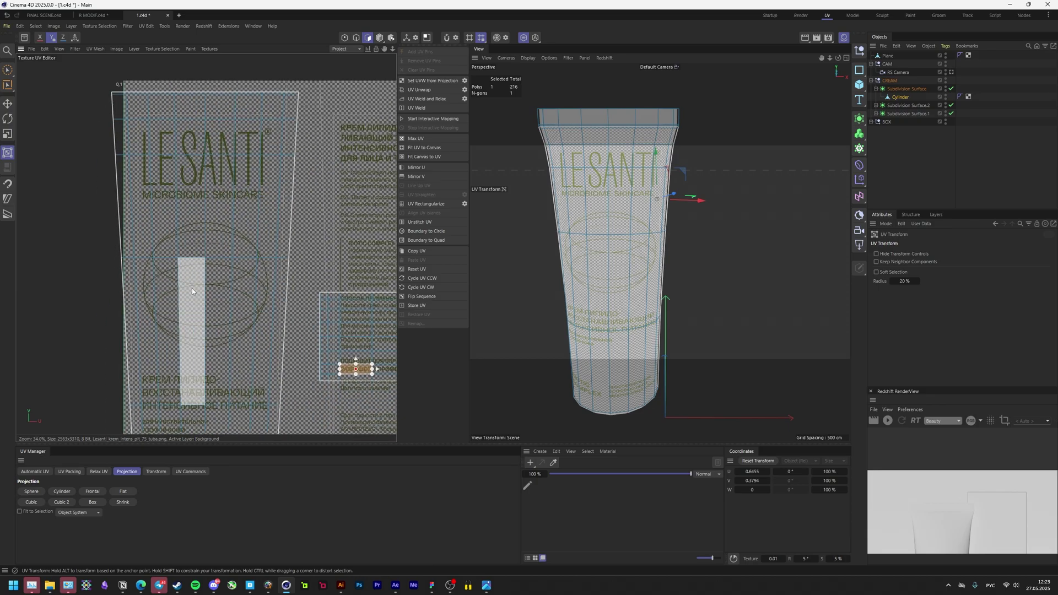
middle_click_drag(192, 289, 193, 237, "alt")
scroll(194, 238, "down", 4)
middle_click_drag(206, 316, 220, 316, "alt")
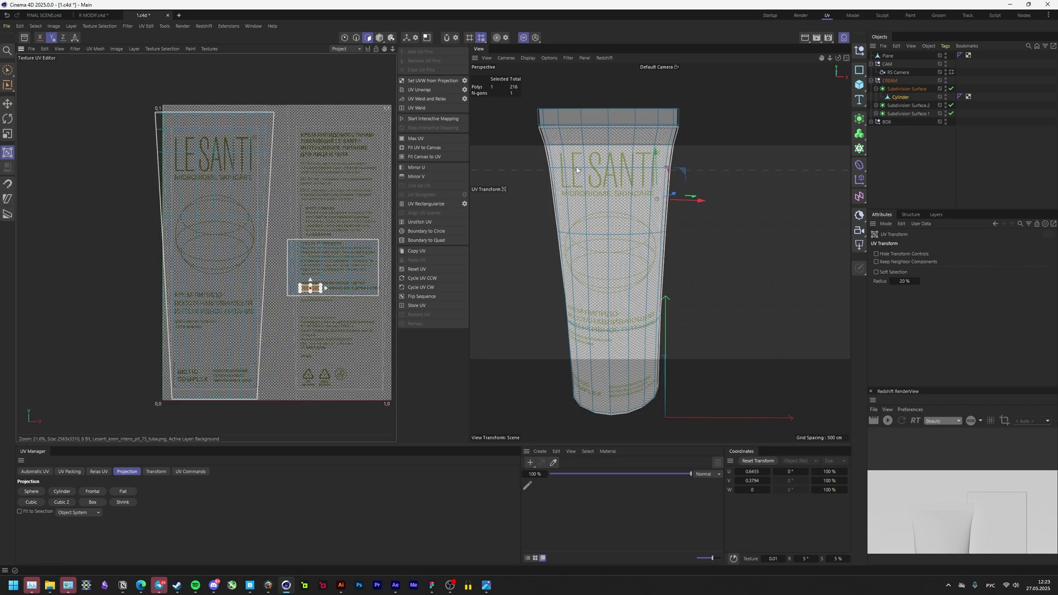
scroll(598, 203, "up", 5)
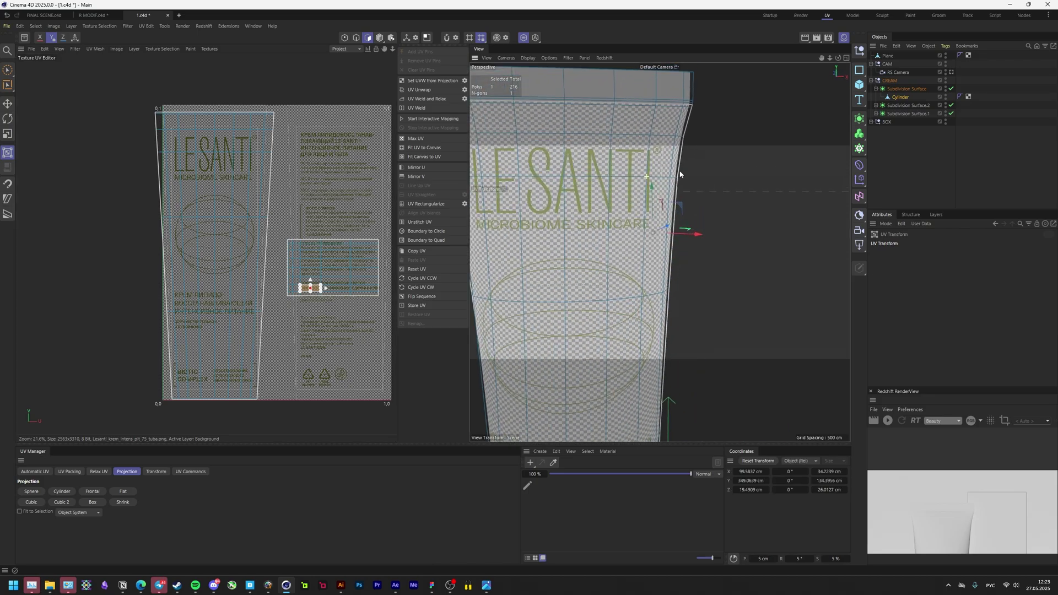
scroll(627, 195, "down", 2)
middle_click_drag(627, 195, 659, 191, "alt")
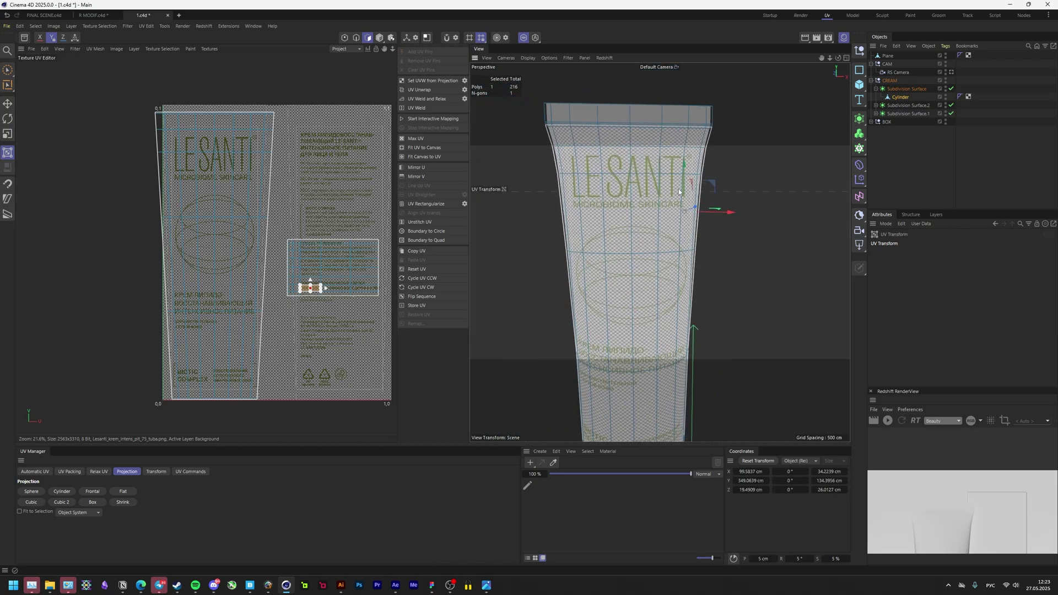
left_click_drag(679, 189, 600, 276, "alt")
Widen the bottom of the front UV island by distorting its lower corners, checking the label on the tube.
double_click(238, 378)
middle_click_drag(212, 440, 245, 404, "alt")
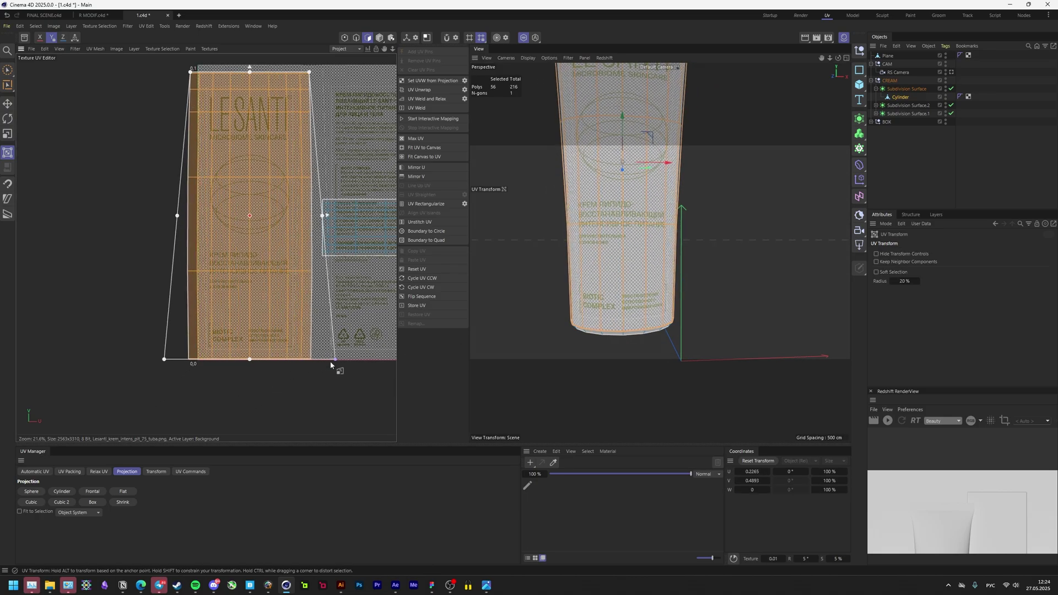
left_click_drag(329, 362, 322, 362)
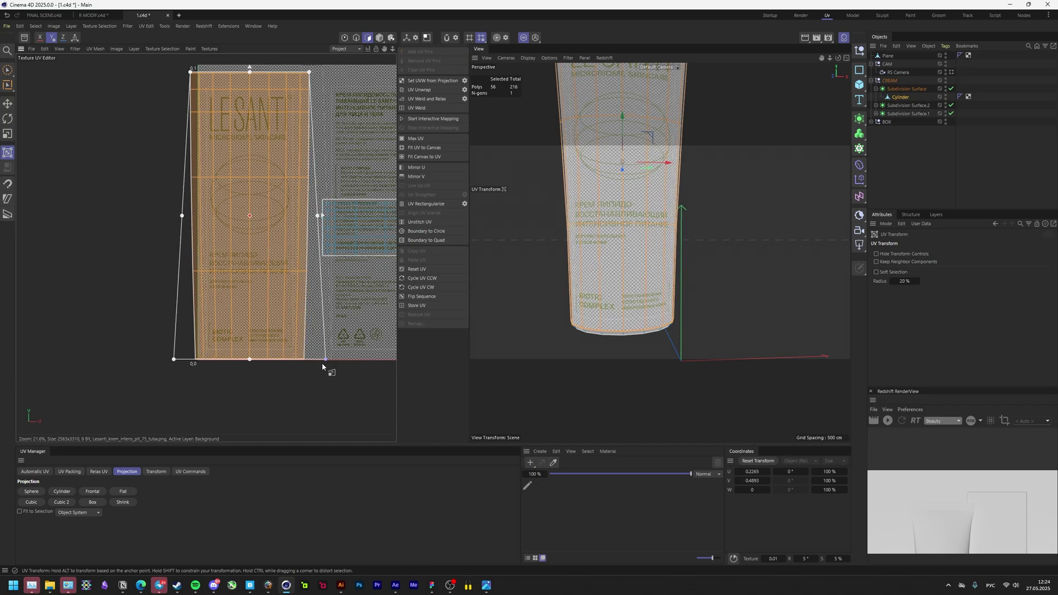
middle_click_drag(605, 250, 619, 315, "alt")
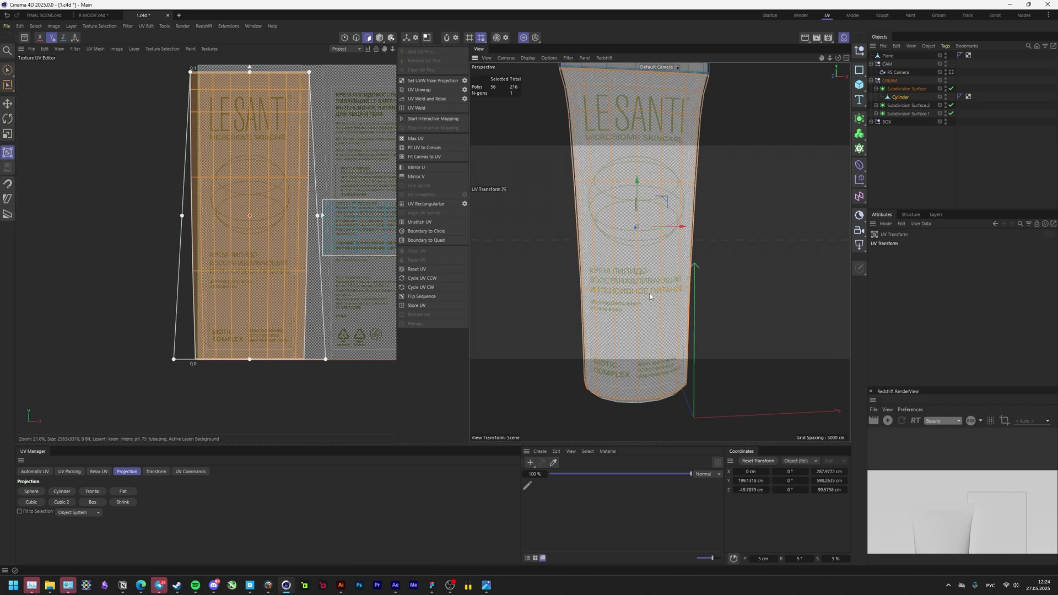
scroll(661, 254, "up", 5)
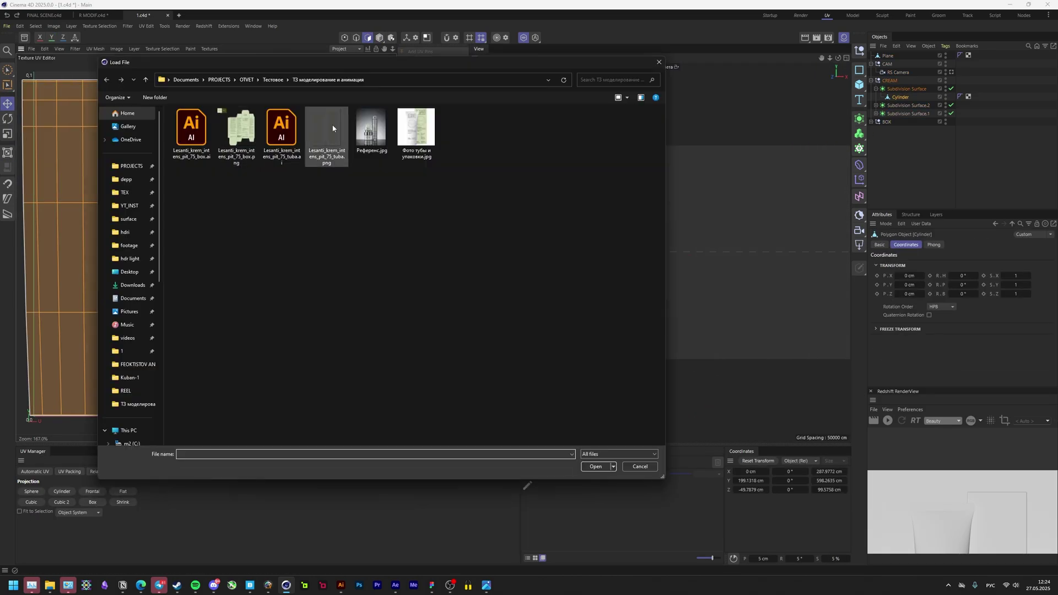
Select the horizontal row of UV edges across the lower part of the tube's back island.
left_click(356, 40)
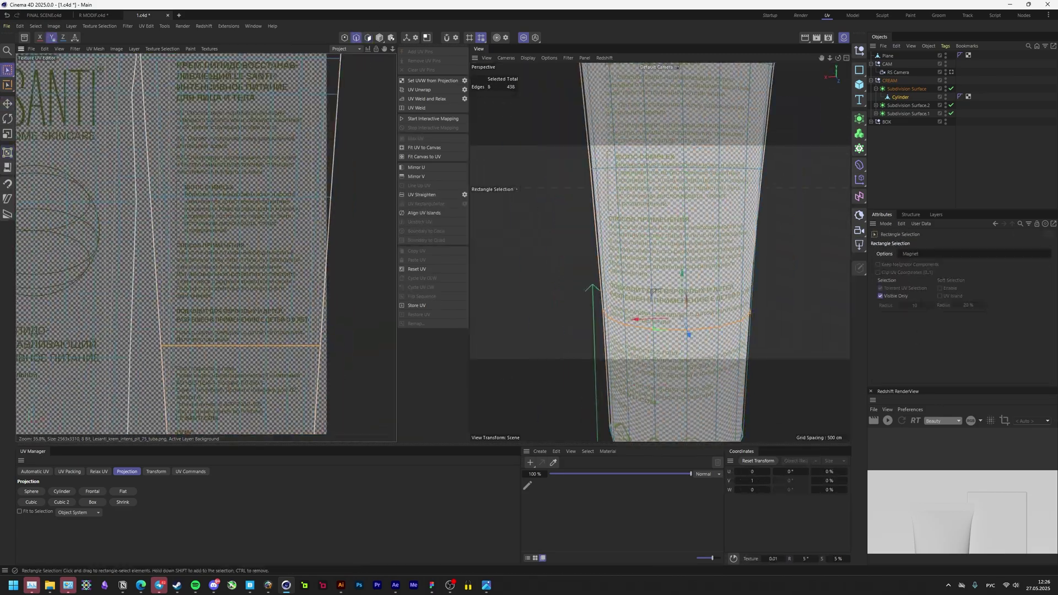
left_click_drag(350, 380, 151, 337)
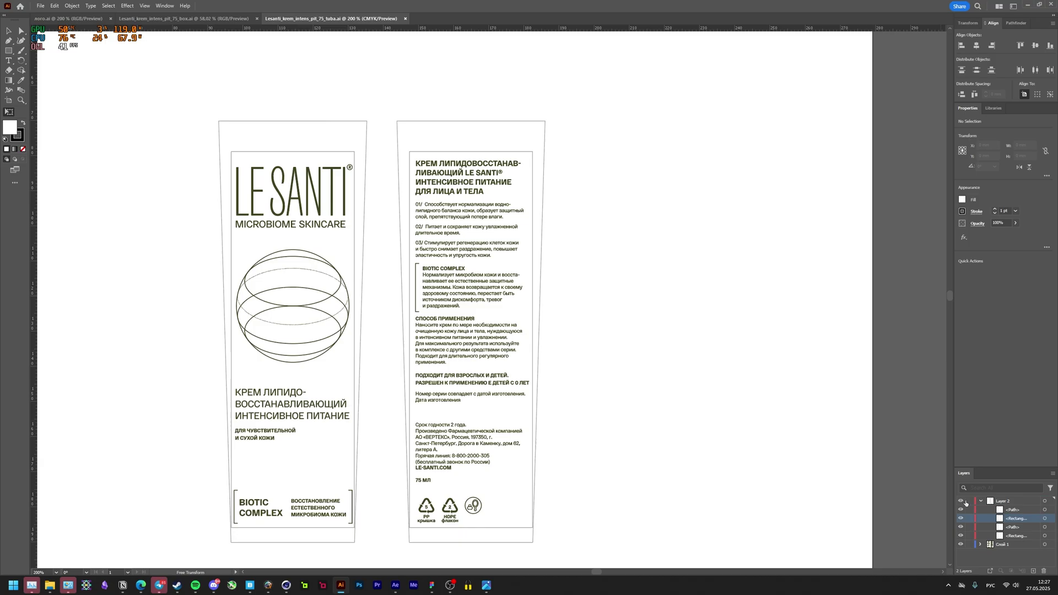
Switch to Illustrator and start exporting the tube label artwork.
left_click(40, 6)
mouse_move(110, 186)
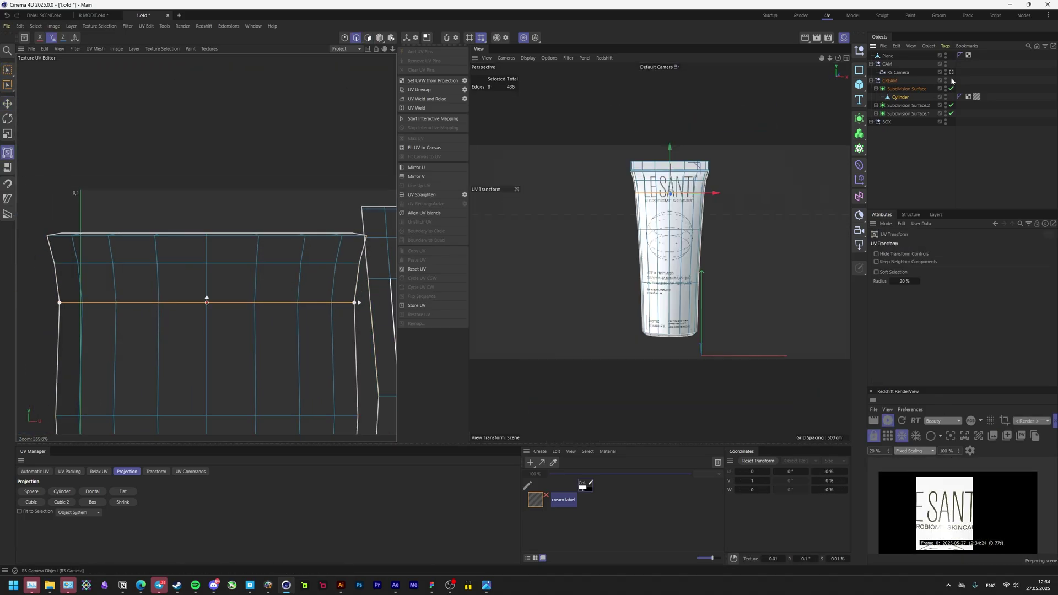
Reshape the uppermost edge row of the tube's front UV island and dismiss the tool warning.
left_click_drag(38, 236, 207, 248)
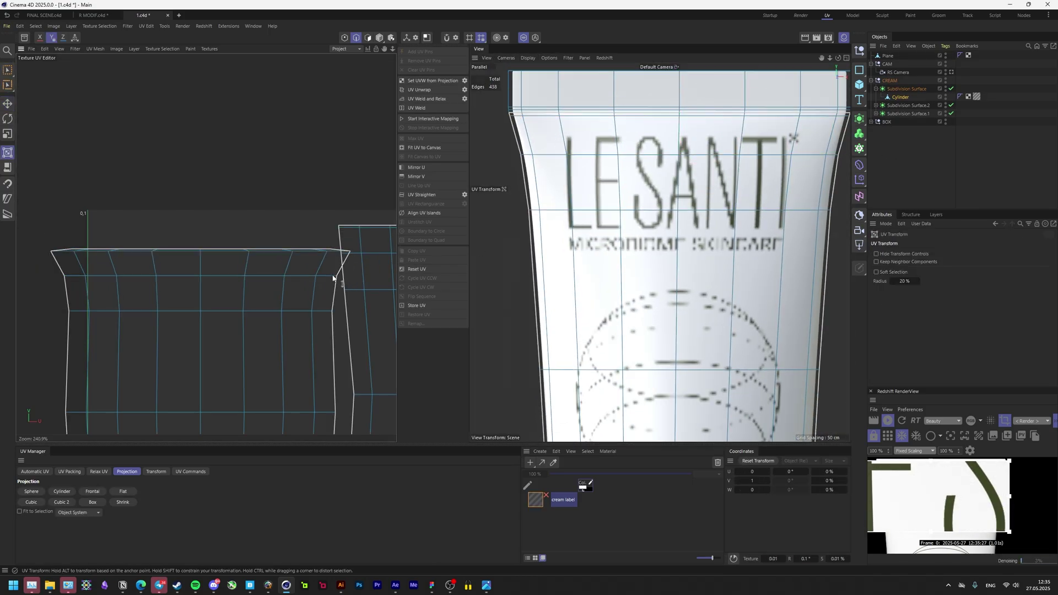
scroll(628, 226, "down", 2)
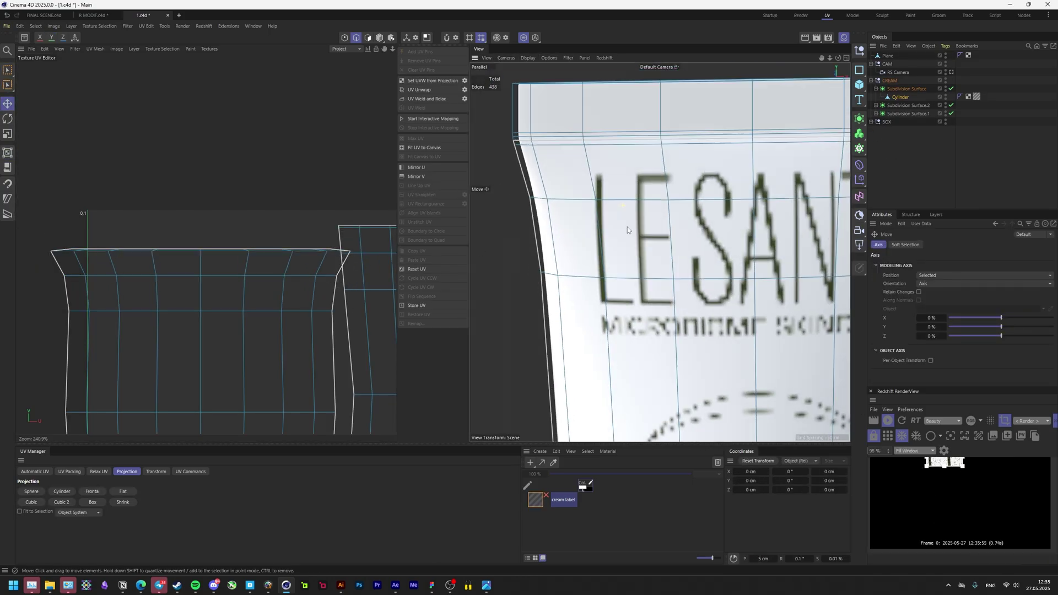
scroll(627, 226, "down", 3)
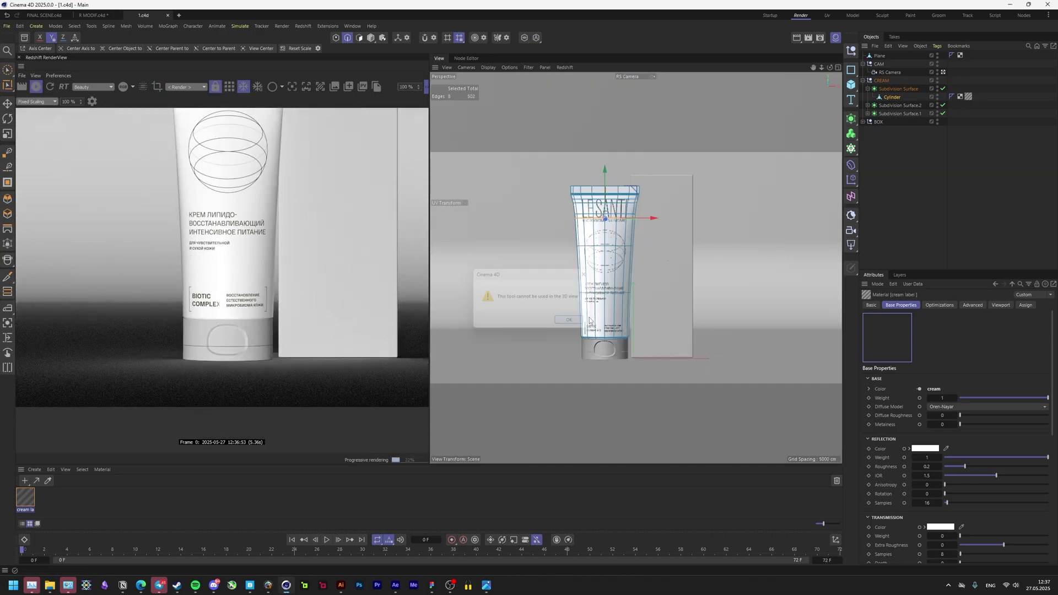
left_click(573, 320)
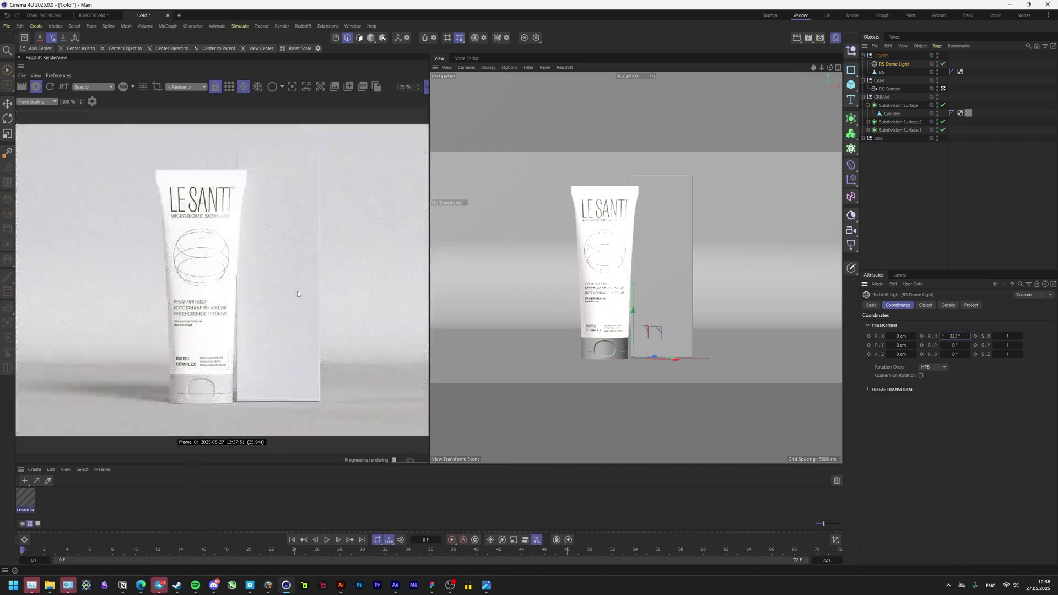
Set the saturation of the RS Dome Light's studio texture to 20.
scroll(288, 360, "up", 2)
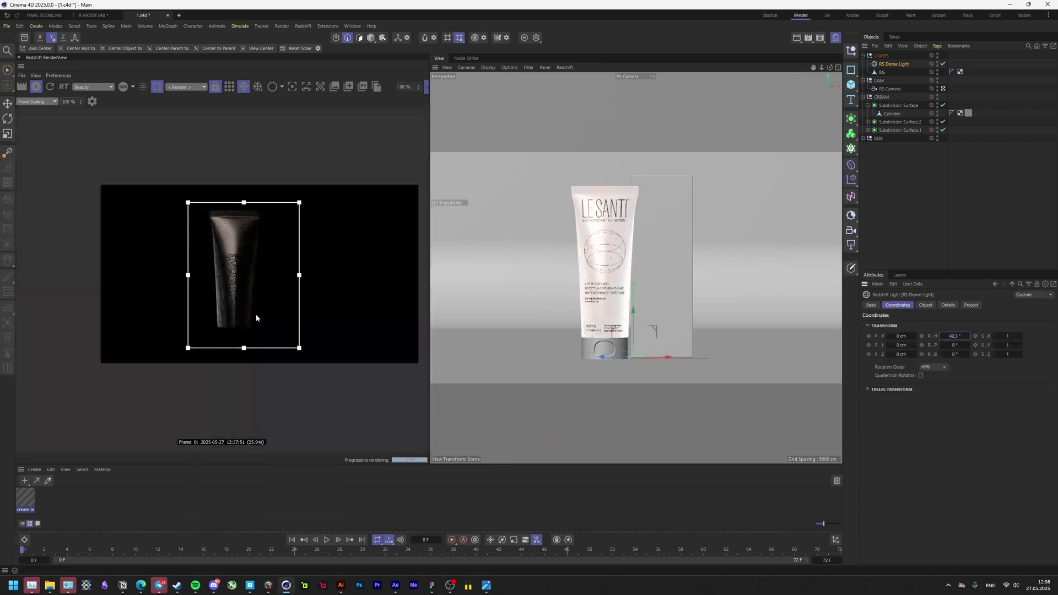
left_click(931, 499)
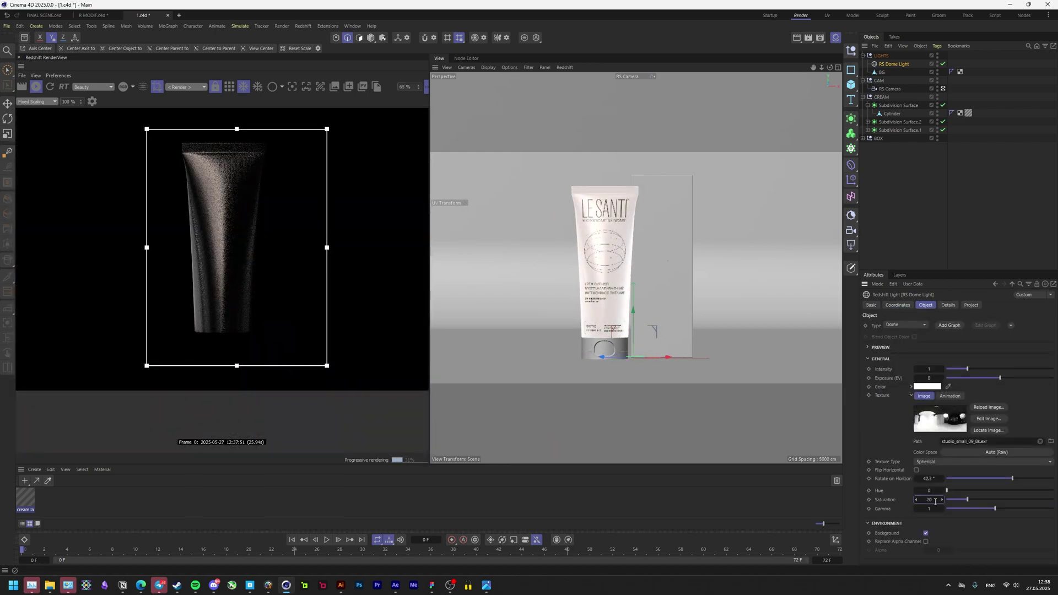
middle_click_drag(250, 236, 259, 258)
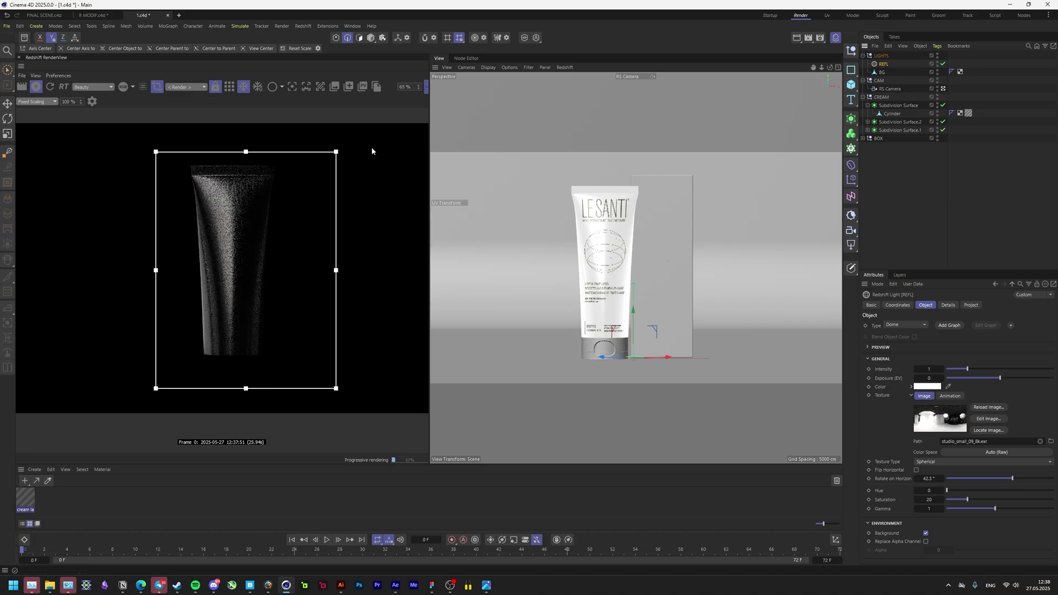
Adjust the REFL dome light's heading rotation to shift the reflections on the tube.
scroll(176, 211, "up", 2)
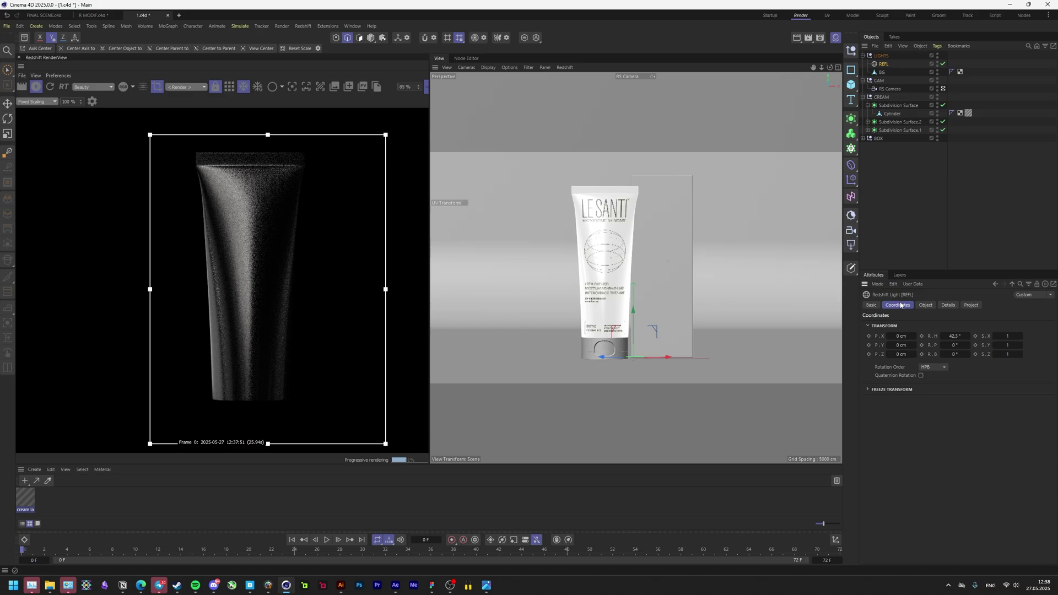
left_click_drag(952, 336, 955, 336)
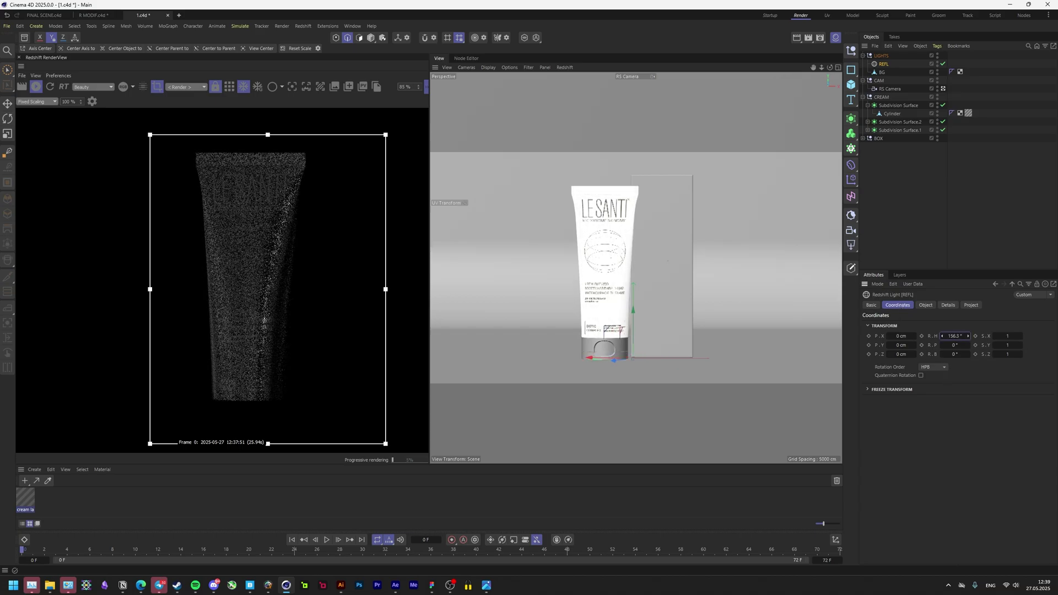
left_click_drag(955, 337, 958, 336)
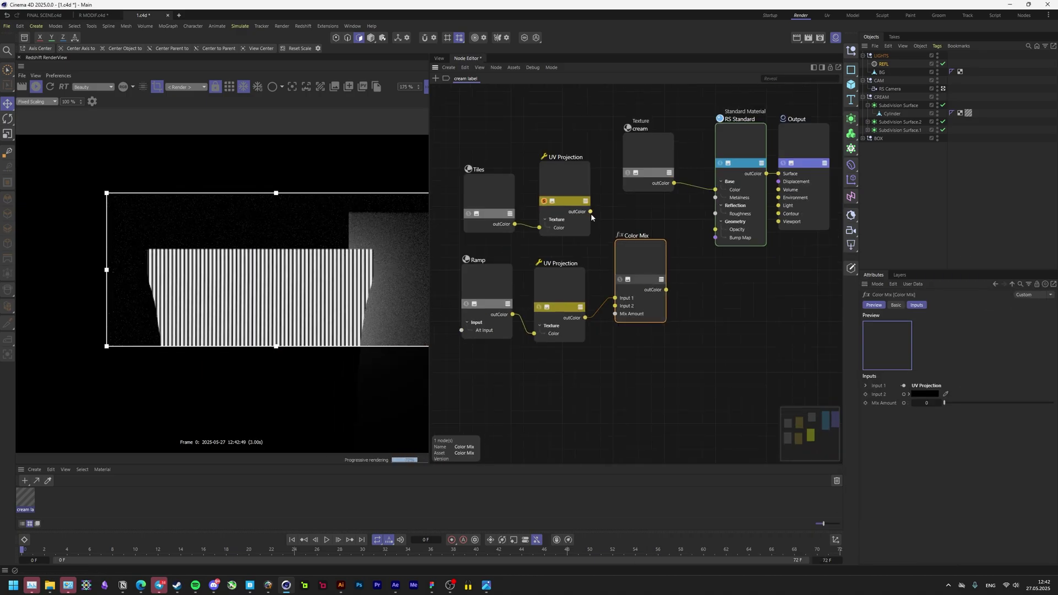
Copy the cream label material tag from the Cylinder to Subdivision Surface.2.
scroll(218, 270, "up", 1)
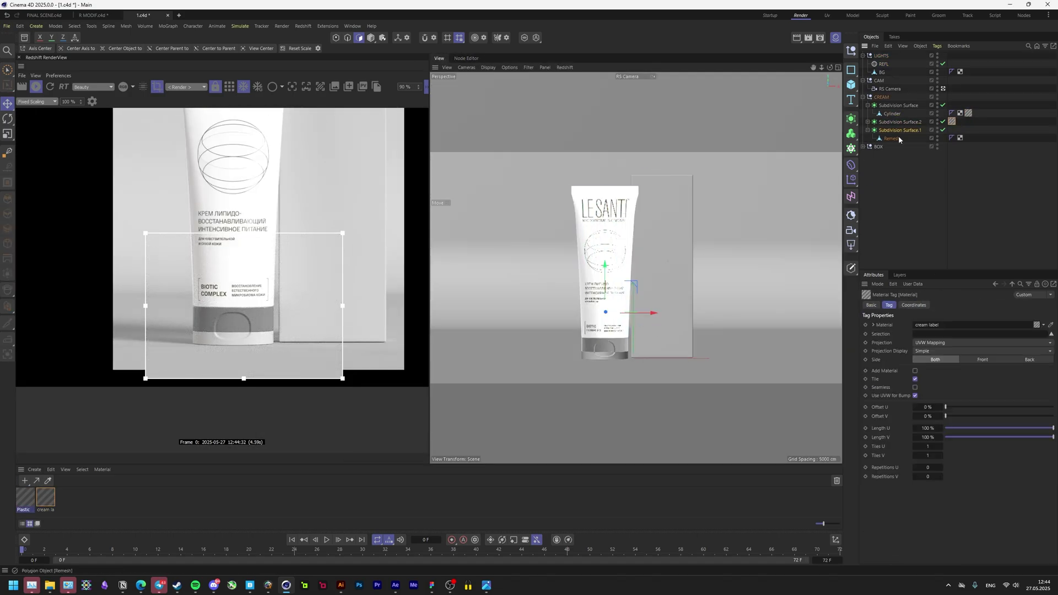
left_click_drag(969, 113, 969, 124)
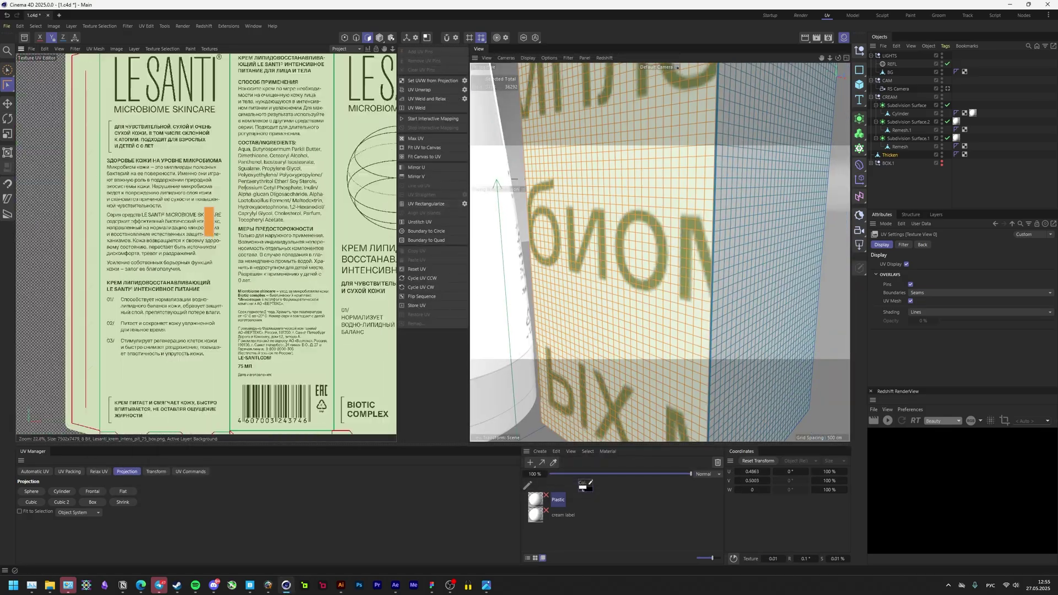
Move the box's front-face UV island onto the front LE SANTI panel and scale it to the panel's fold lines.
left_click_drag(209, 222, 323, 299)
scroll(239, 149, "up", 5)
left_click_drag(253, 165, 343, 413)
scroll(243, 160, "down", 8)
left_click(7, 153)
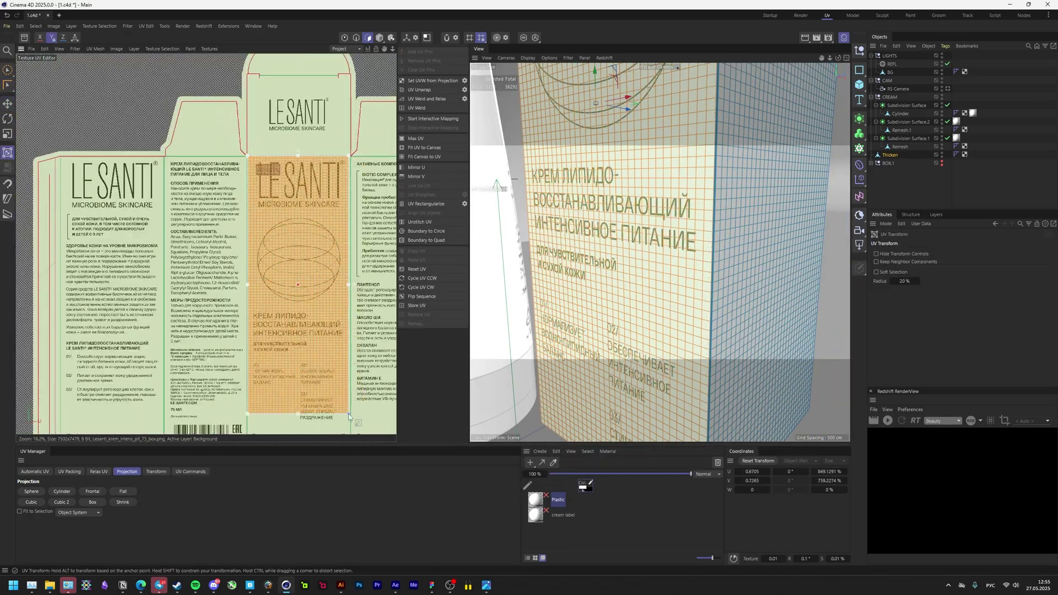
scroll(343, 408, "up", 8)
left_click_drag(340, 133, 349, 380)
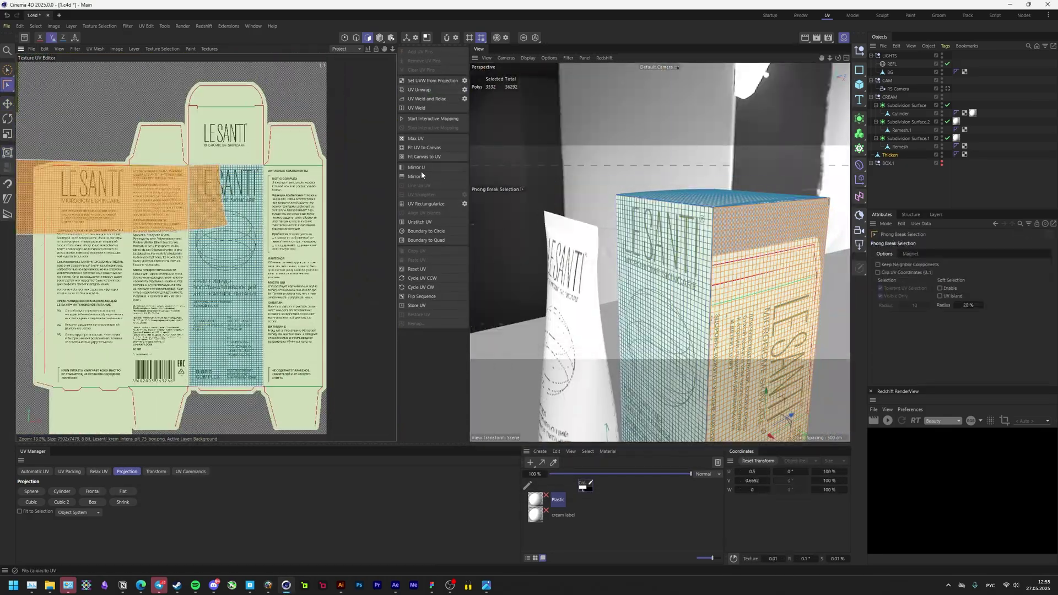
Fit the box's top-face UV island to the LE SANTI lid panel and place the adjoining edge strip on the tuck flap.
left_click_drag(165, 309, 182, 209)
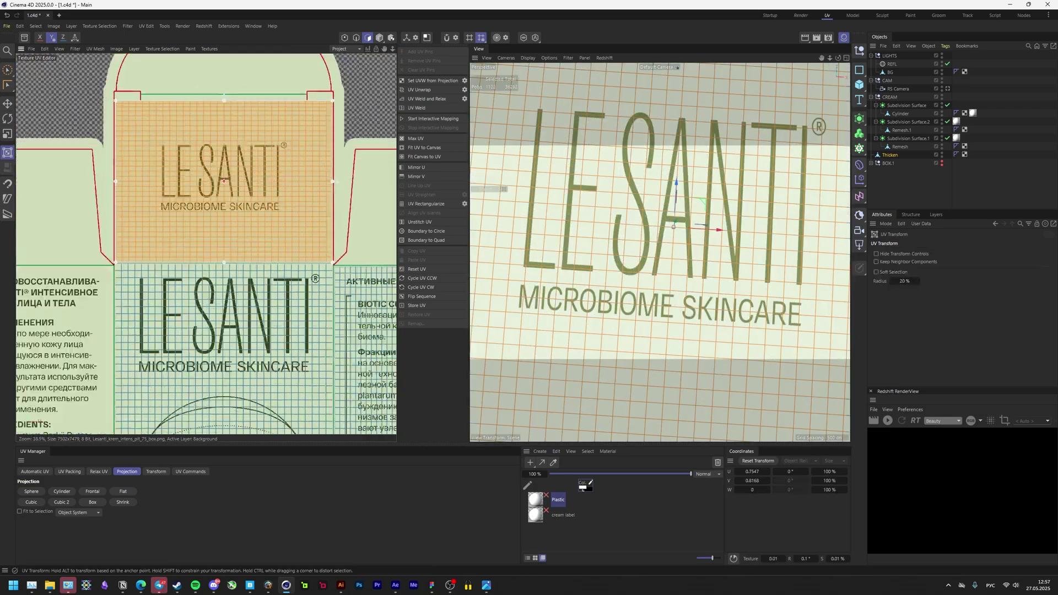
left_click_drag(227, 264, 227, 268)
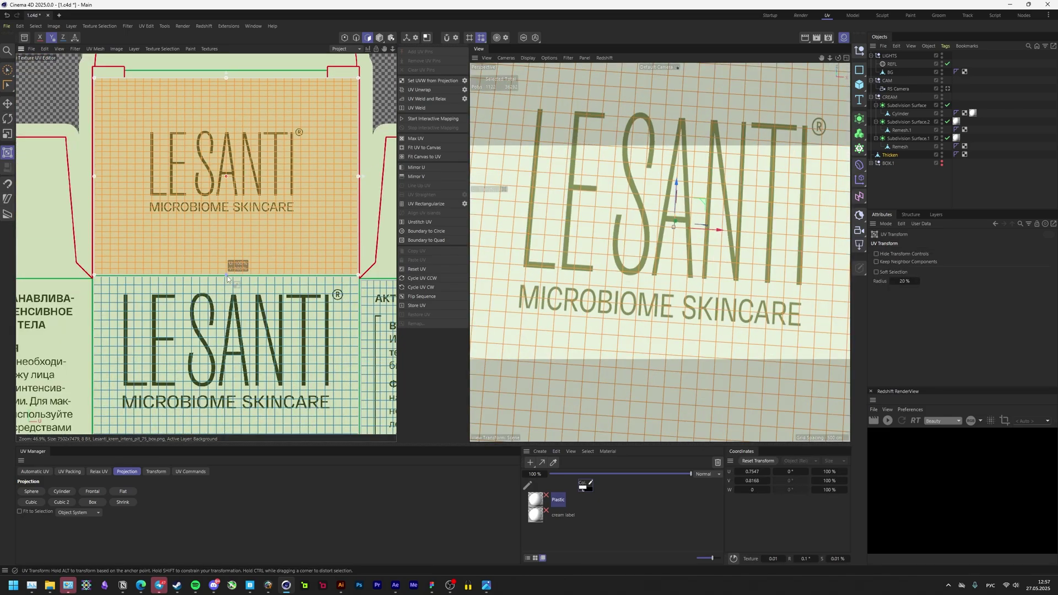
key("e")
scroll(656, 248, "down", 4)
left_click_drag(656, 248, 622, 265, "alt")
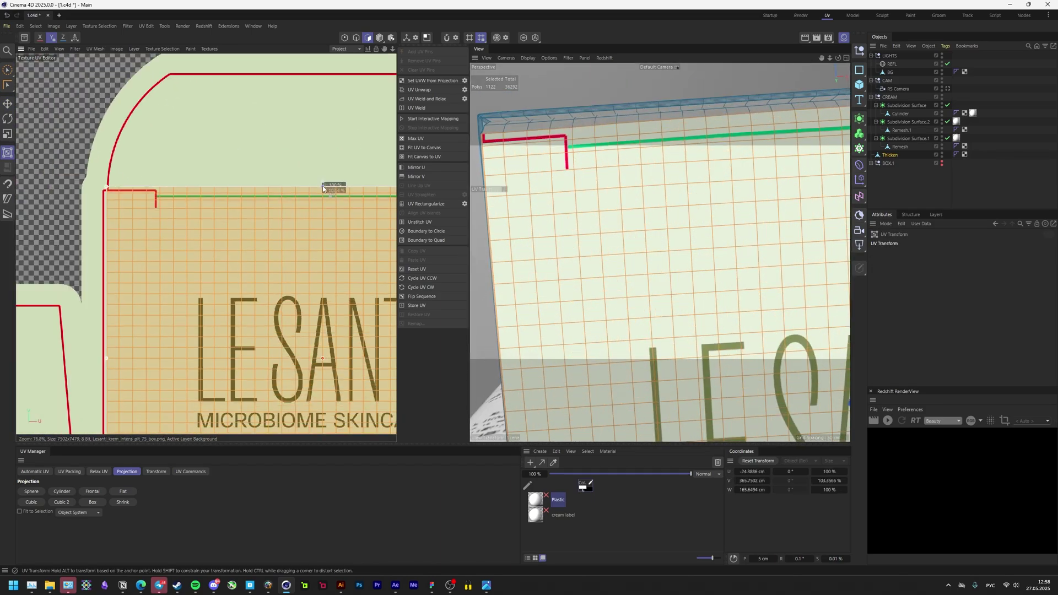
scroll(257, 253, "up", 2)
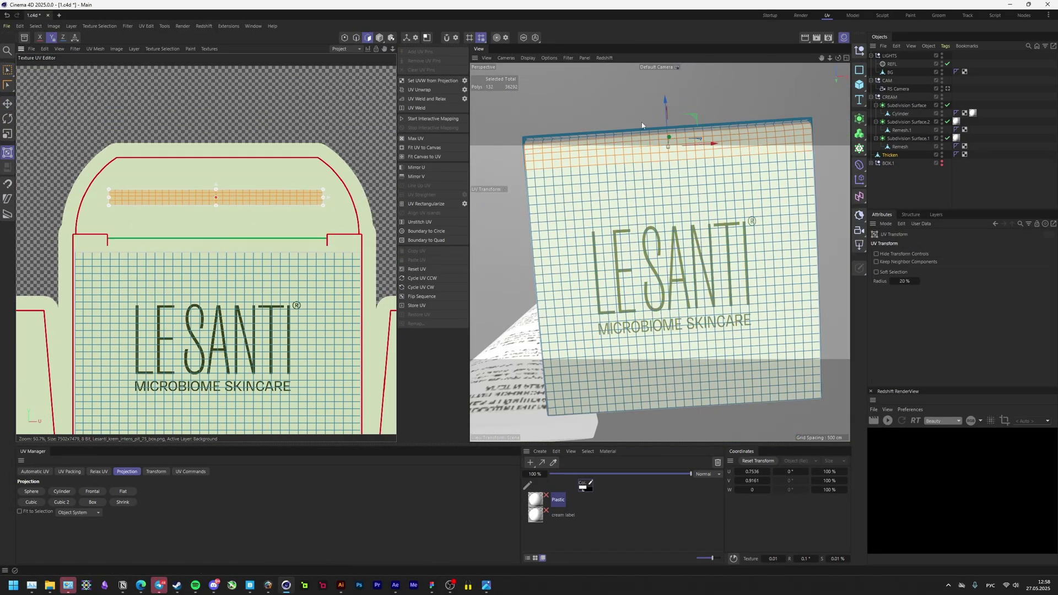
scroll(254, 243, "down", 5)
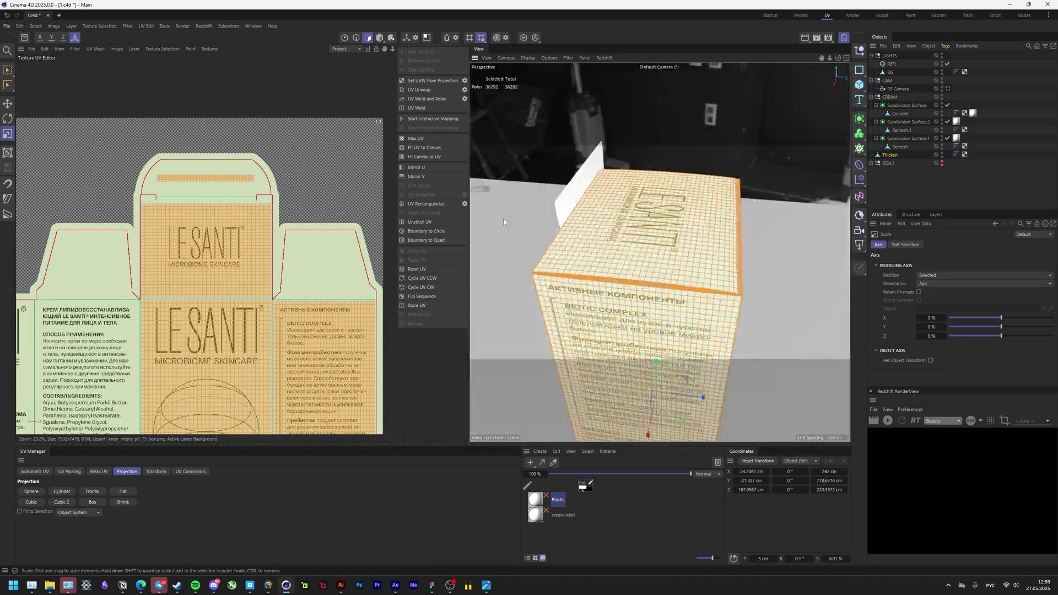
Set the box mesh's Z size to 220 cm after trying 200 cm.
key("F2")
left_click_drag(844, 490, 785, 495)
key("ctrl+z")
type("200")
key("Return")
type("220")
key("Return")
key("F1")
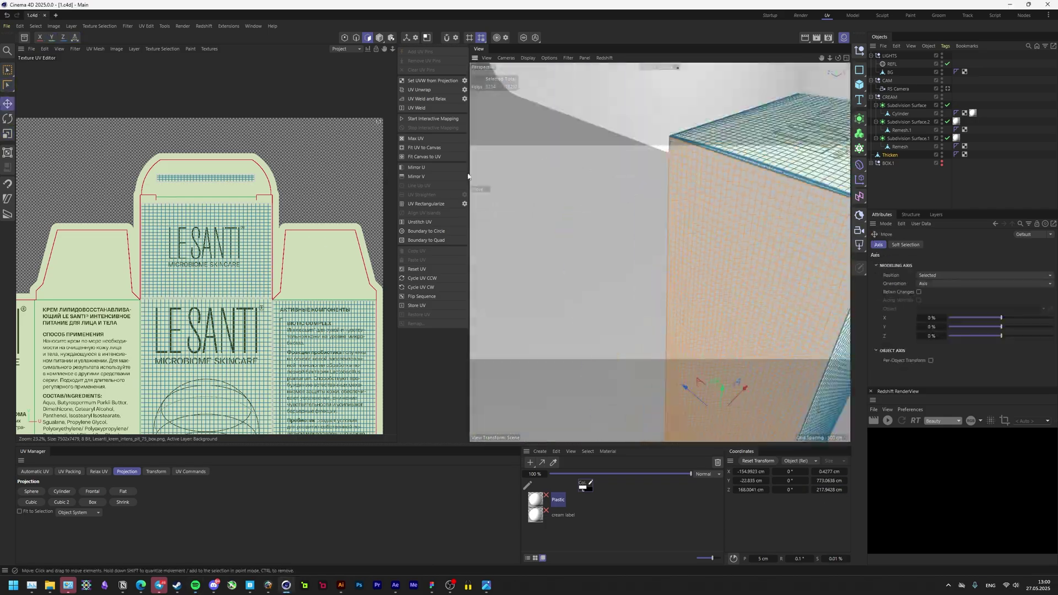
Rotate the UV island of the box's side face by 90° so its artwork runs upright.
scroll(193, 296, "down", 4)
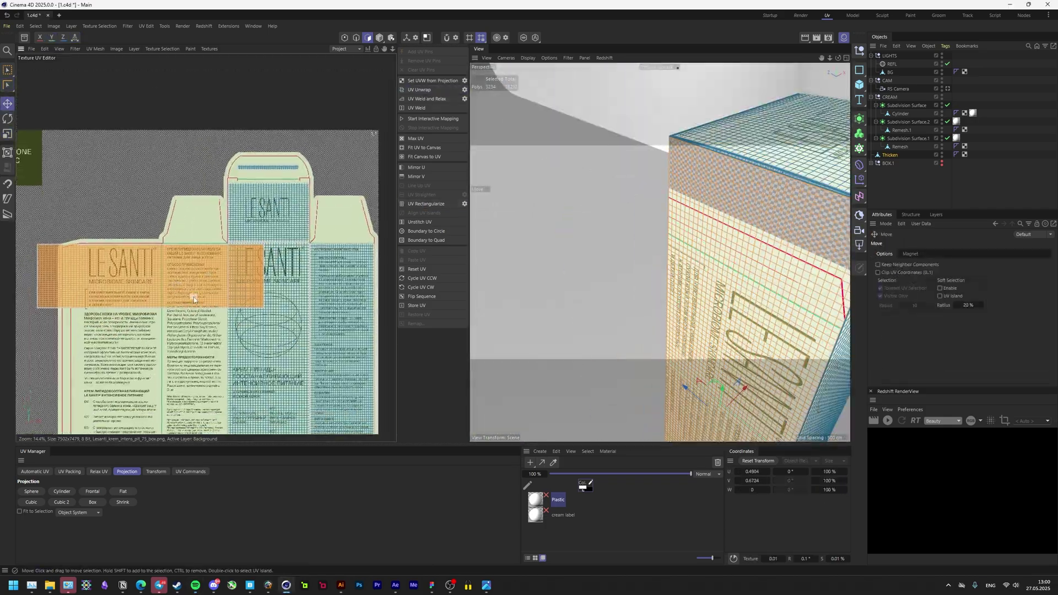
key("r")
left_click_drag(194, 297, 187, 204)
key("ctrl+z")
key("ctrl+z")
key("e")
scroll(198, 283, "up", 1)
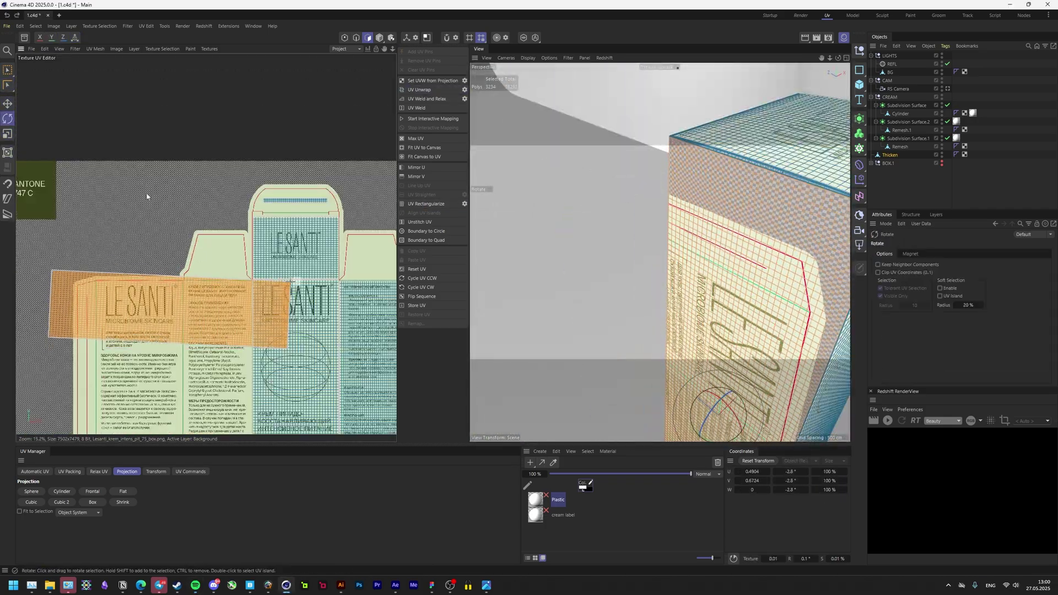
type("90")
key("Return")
Fit the rotated side UV island to the ingredients and barcode panel of the artwork and save the project.
key("e")
left_click_drag(171, 315, 218, 401)
scroll(193, 220, "up", 8)
left_click(7, 153)
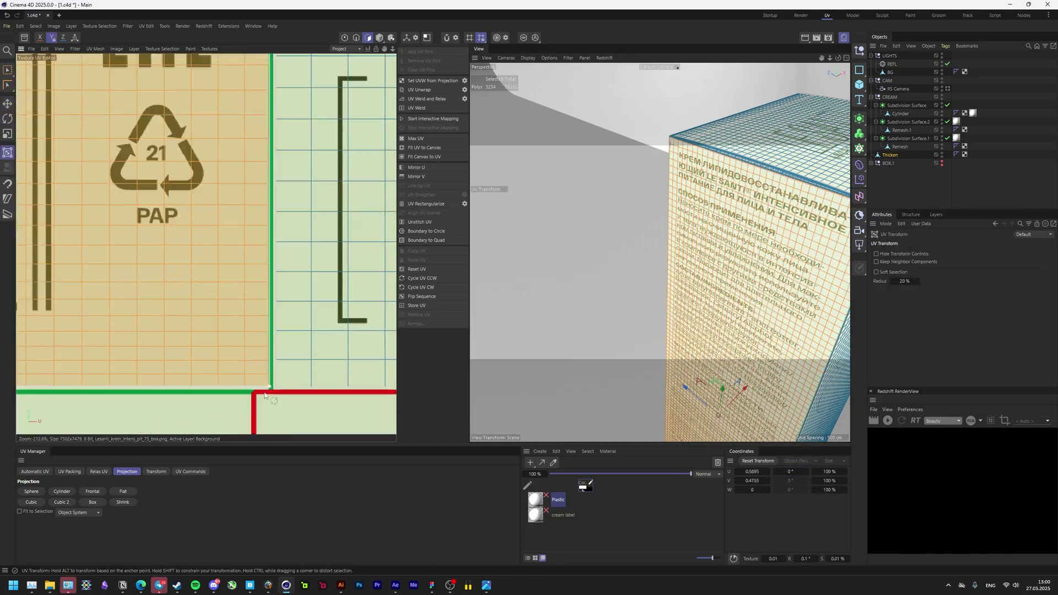
scroll(219, 251, "down", 8)
key("ctrl+s")
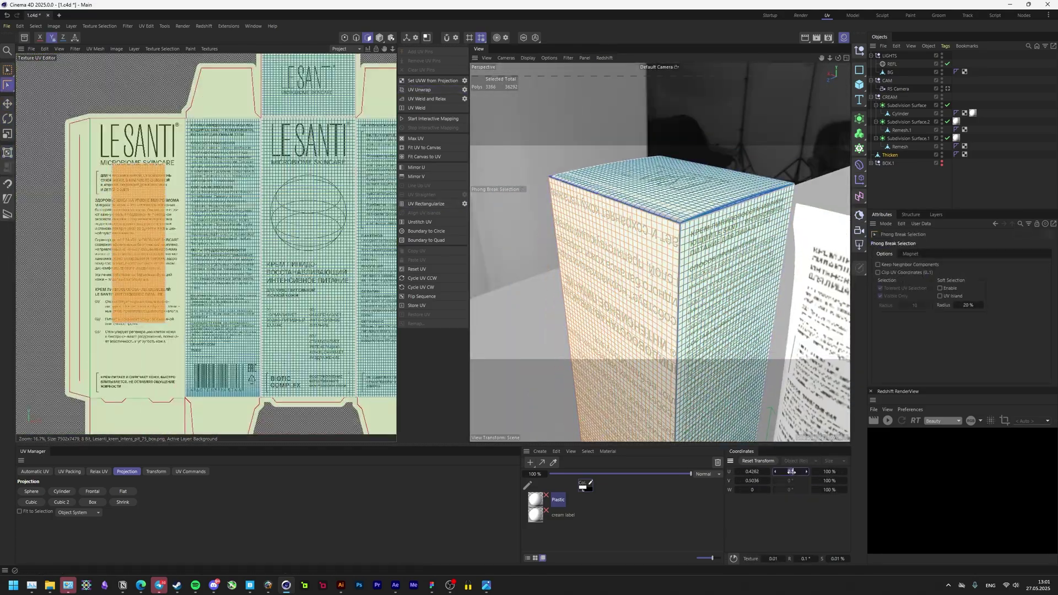
Align the box's back-face UV island with the outer artwork panel carrying the logo and product description.
scroll(207, 242, "up", 10)
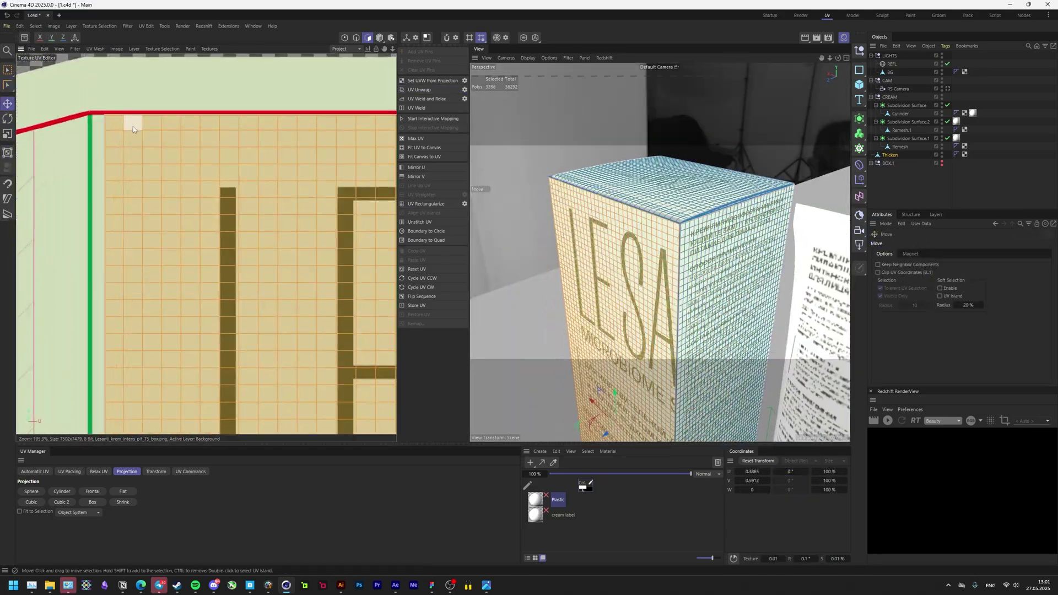
scroll(245, 407, "down", 5)
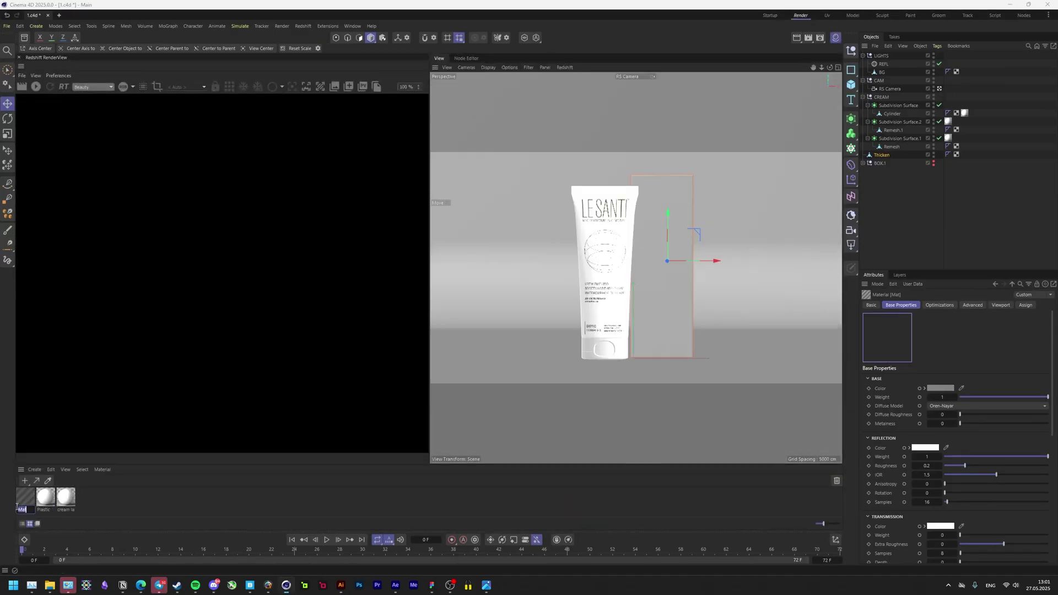
Set up the box material with the Lesanti_krem_intens_pit_75_box texture as base color and a coat of weight 0.3 and roughness 0.05.
double_click(25, 497)
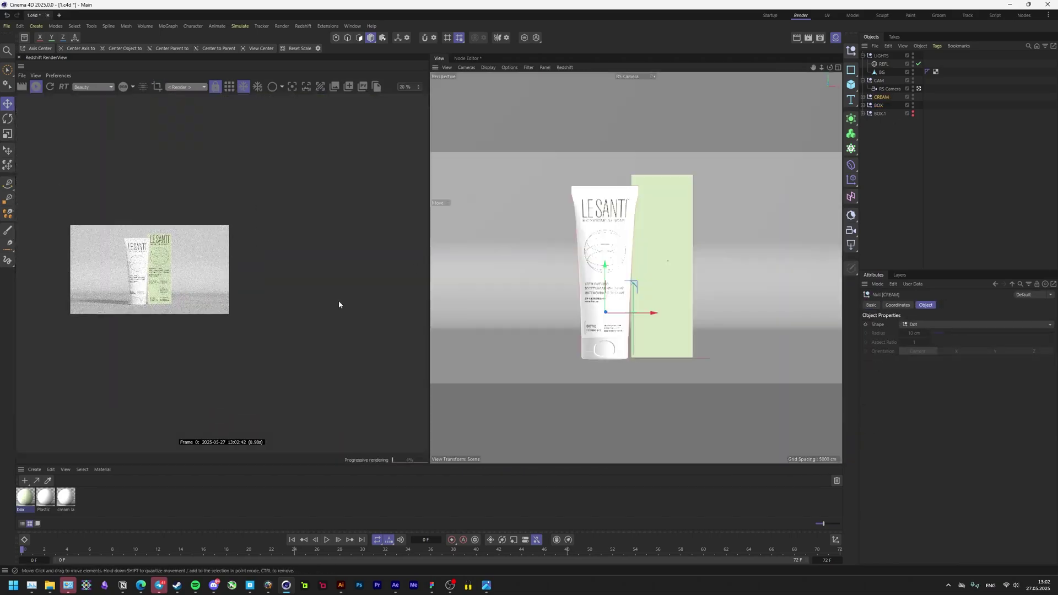
scroll(338, 300, "up", 4)
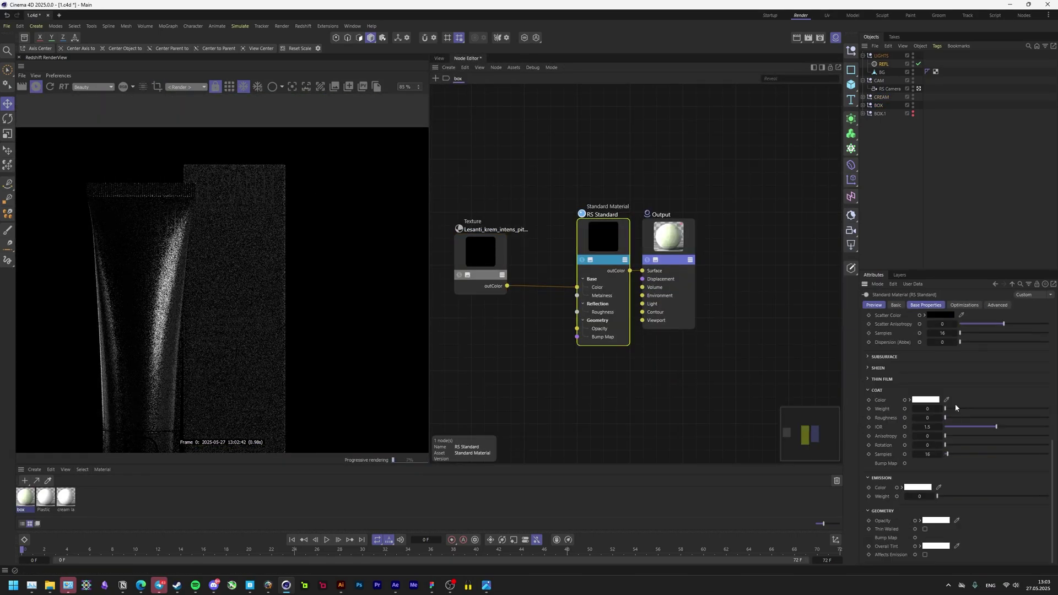
scroll(339, 420, "up", 4)
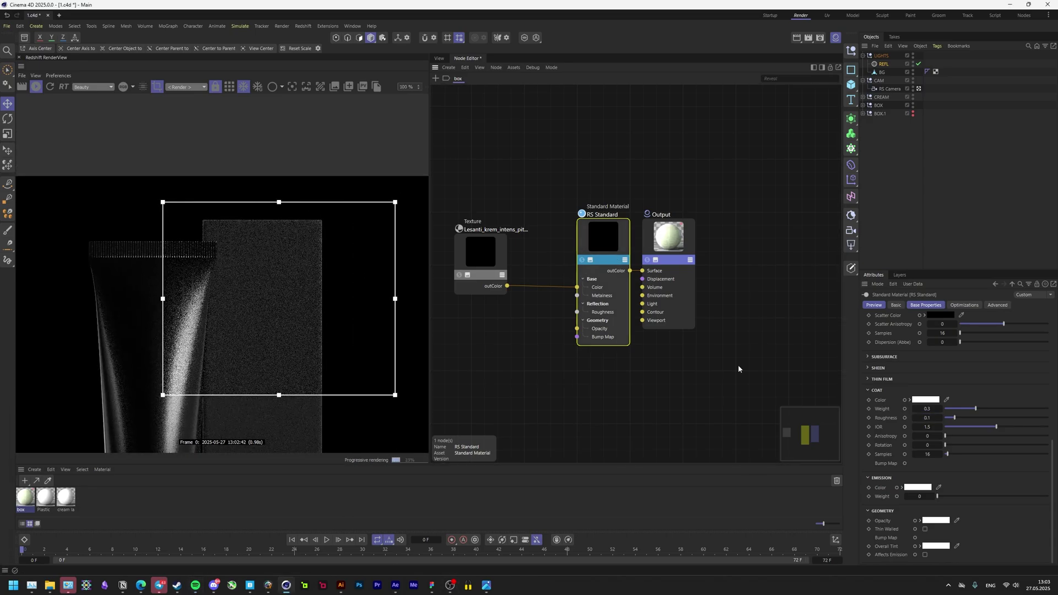
scroll(927, 425, "up", 6)
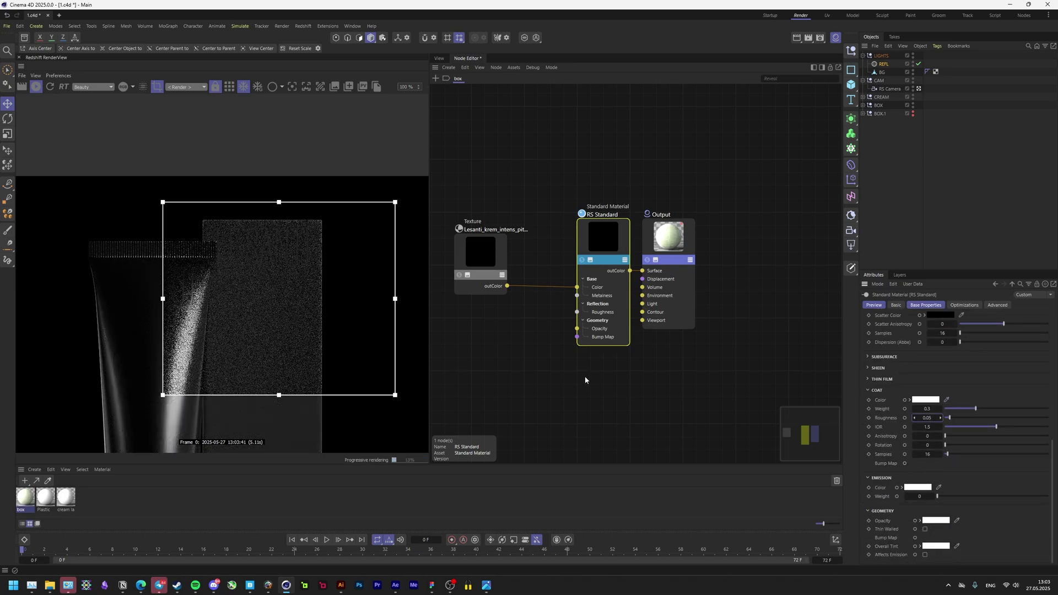
Add a Bump Map node to the box material's node graph.
scroll(290, 226, "up", 2)
middle_click_drag(532, 338, 632, 314)
double_click(557, 340)
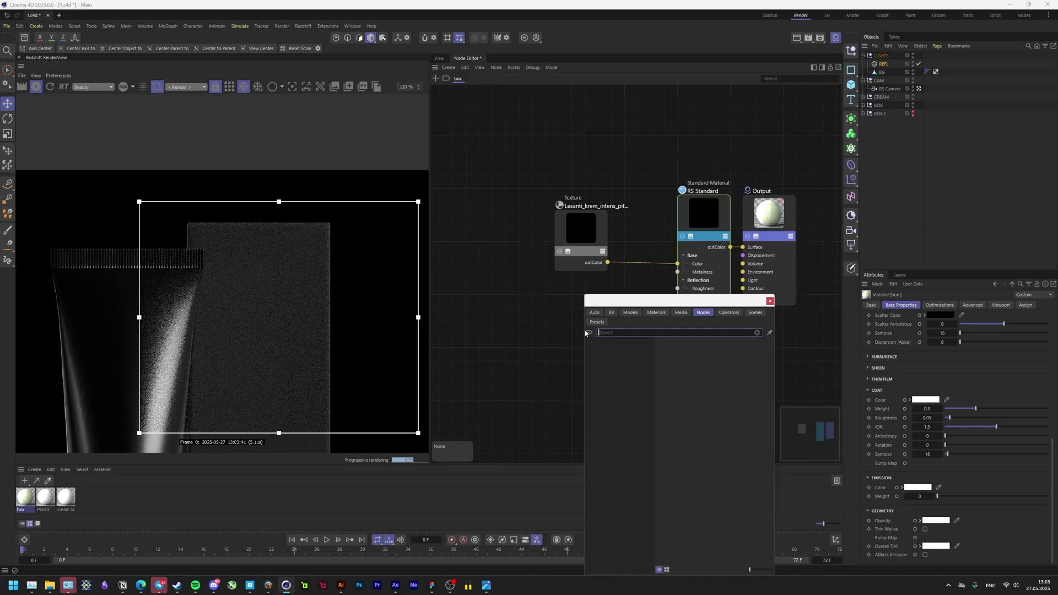
type("BUM")
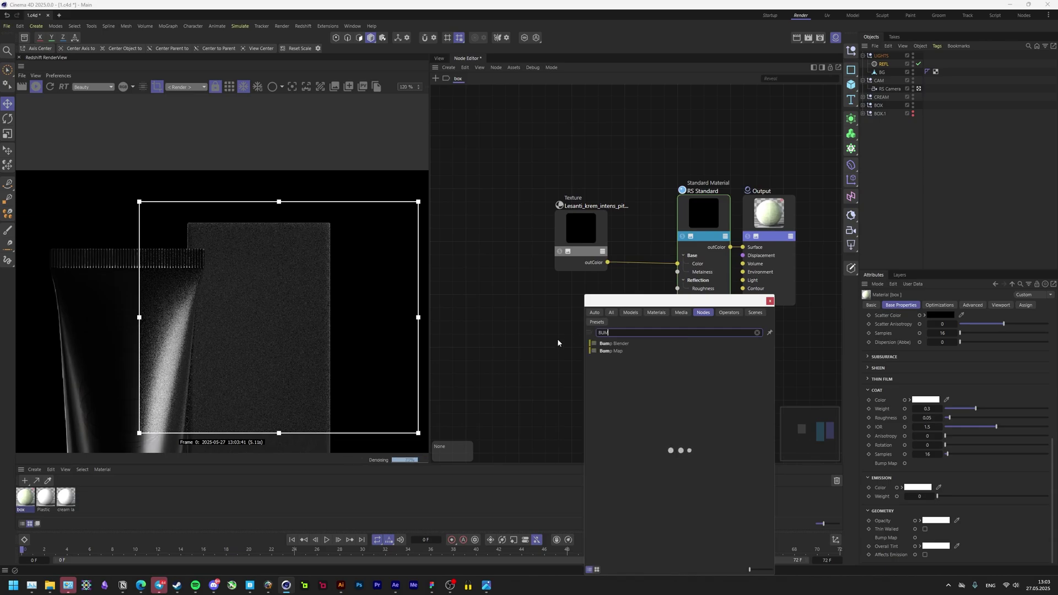
key("Return")
Add a Maxon Noise node and connect its color output to the Bump Map input.
double_click(474, 332)
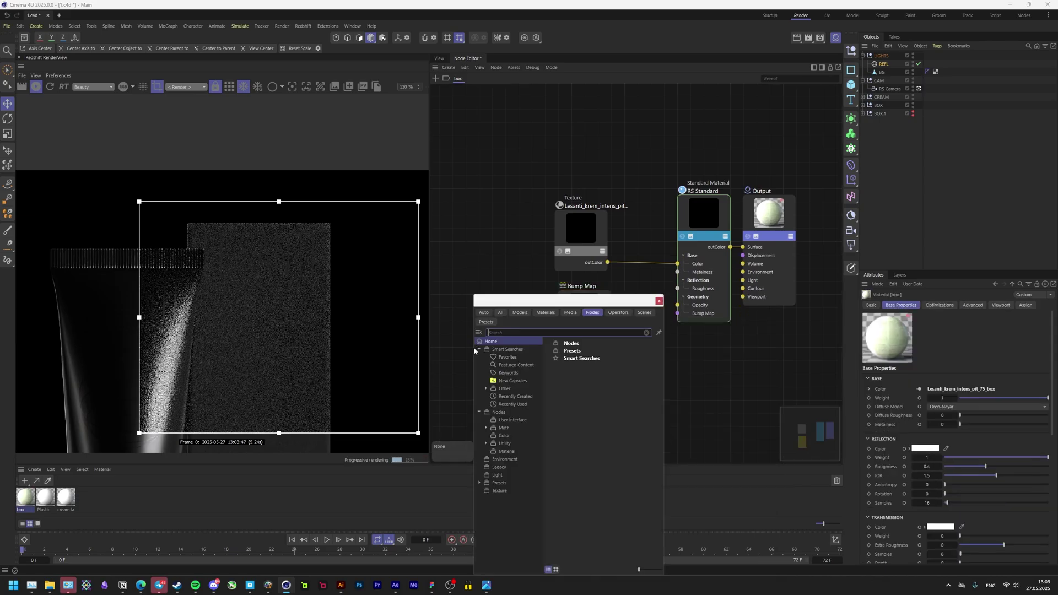
type("NOISE")
key("Down")
key("Up")
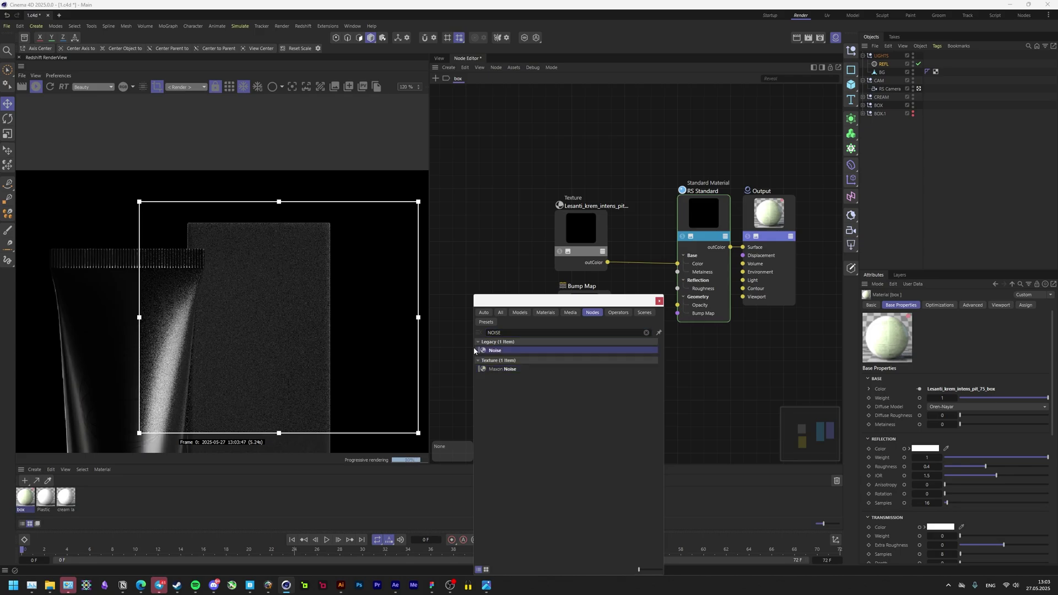
key("Down")
key("Return")
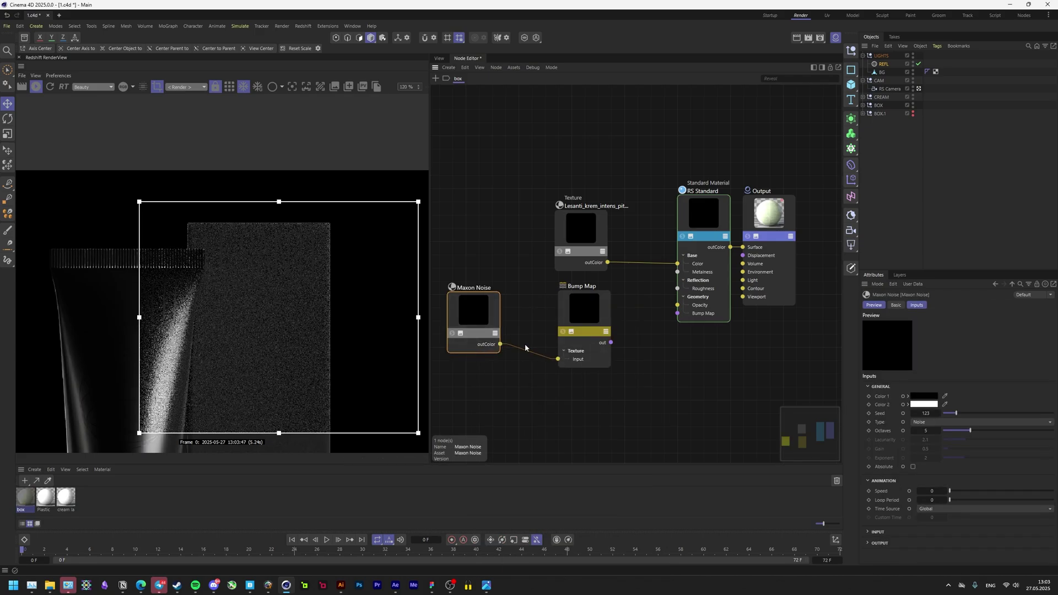
left_click_drag(490, 331, 502, 360)
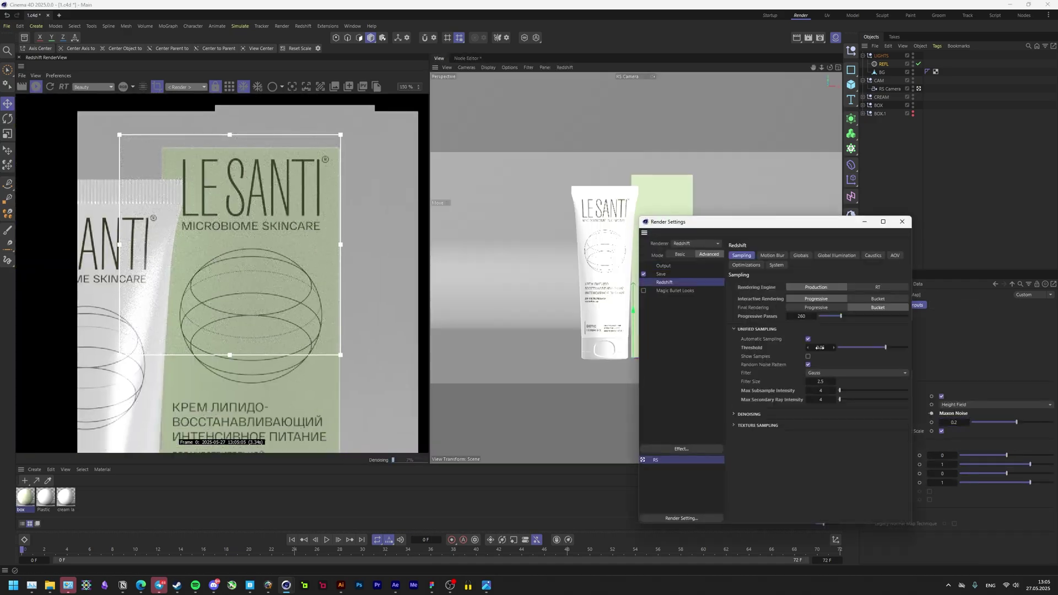
Add a Redshift area light beside the tube and name it LEFT.
middle_click_drag(237, 231, 226, 292)
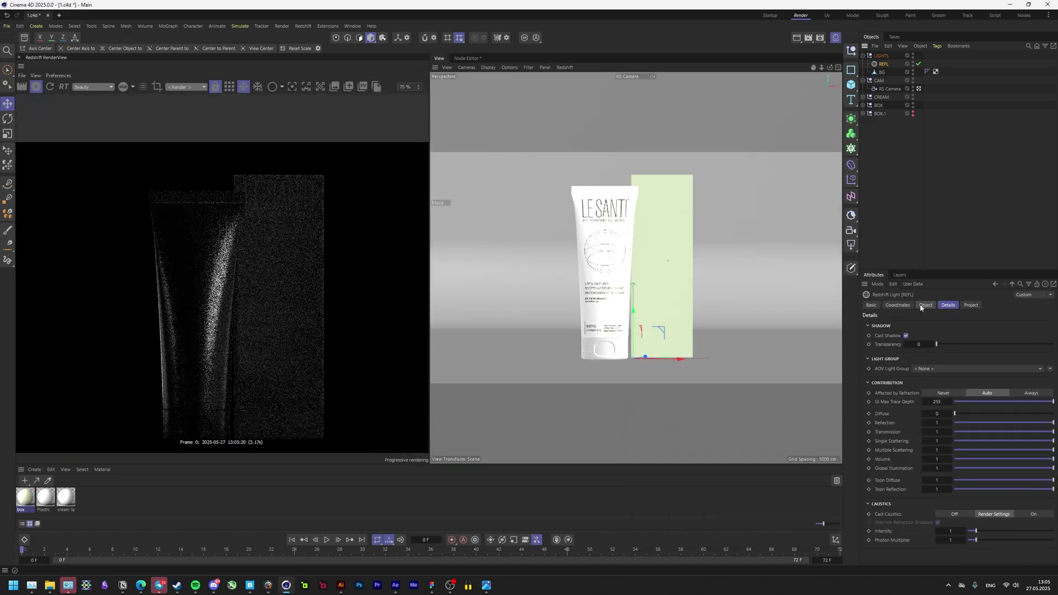
left_click(505, 132)
double_click(502, 137)
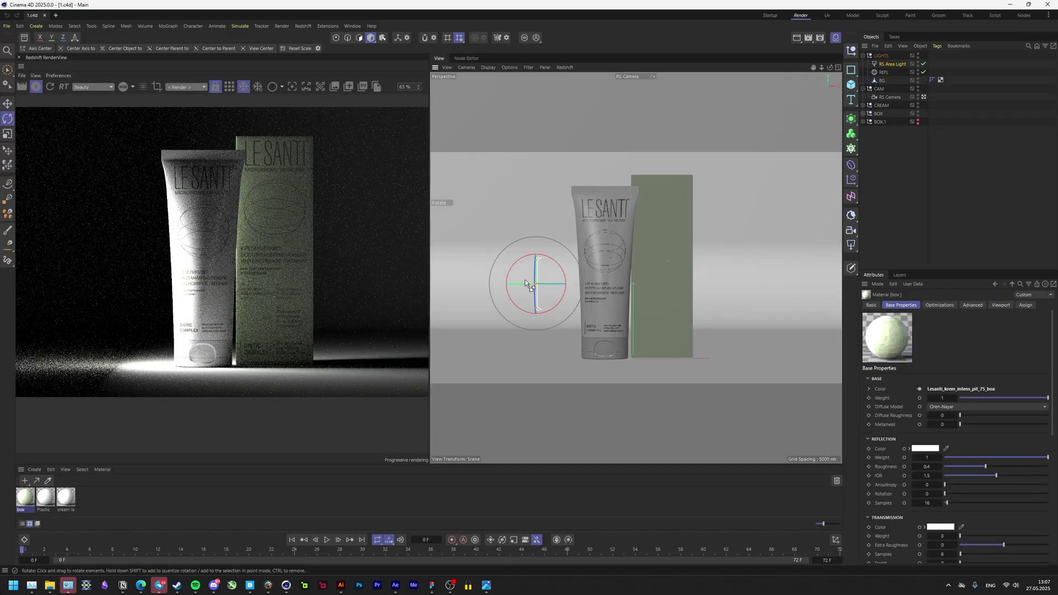
left_click(798, 19)
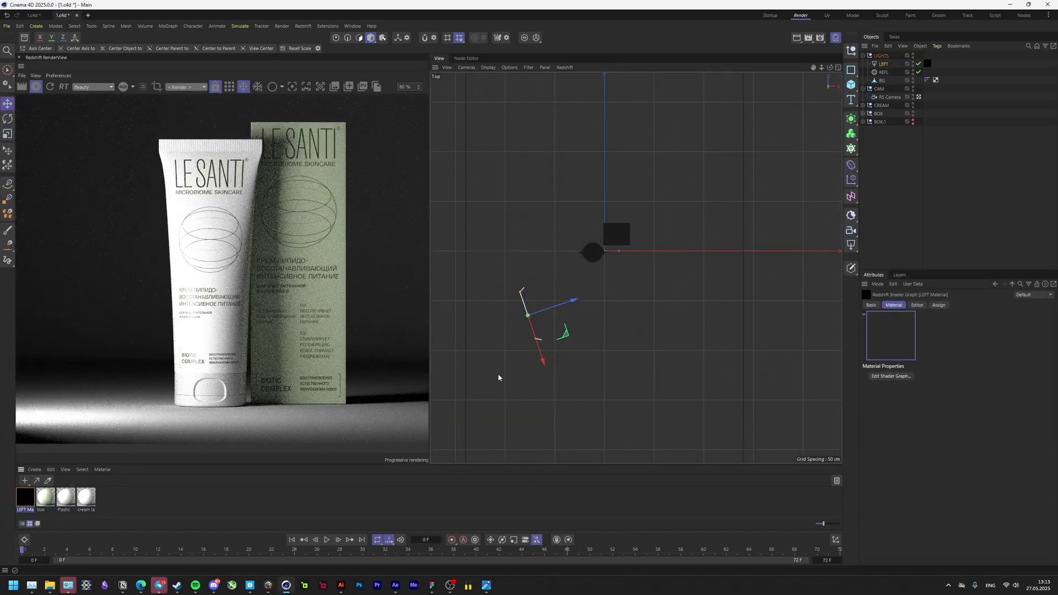
Connect a Ramp to the LEFT light's General Color and move its knots closer together for a tighter white-to-black falloff.
left_click(891, 376)
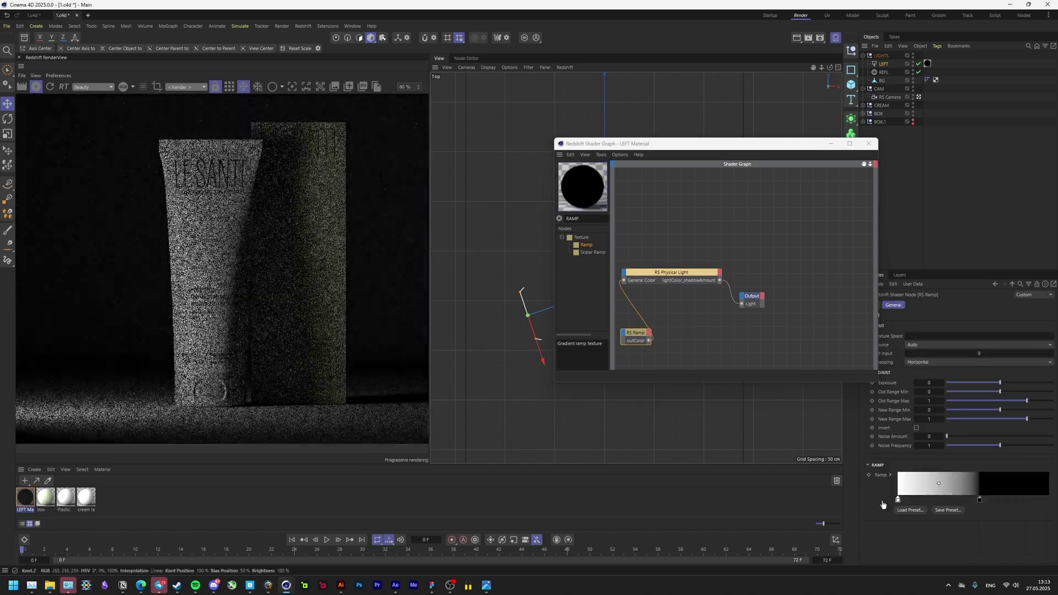
left_click_drag(937, 499, 917, 500)
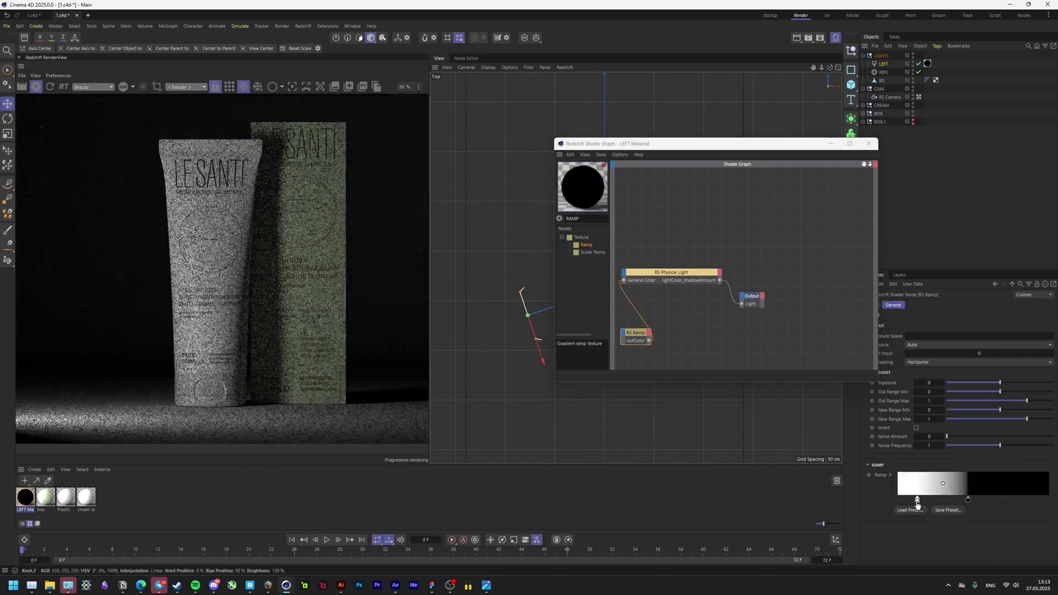
left_click(927, 381)
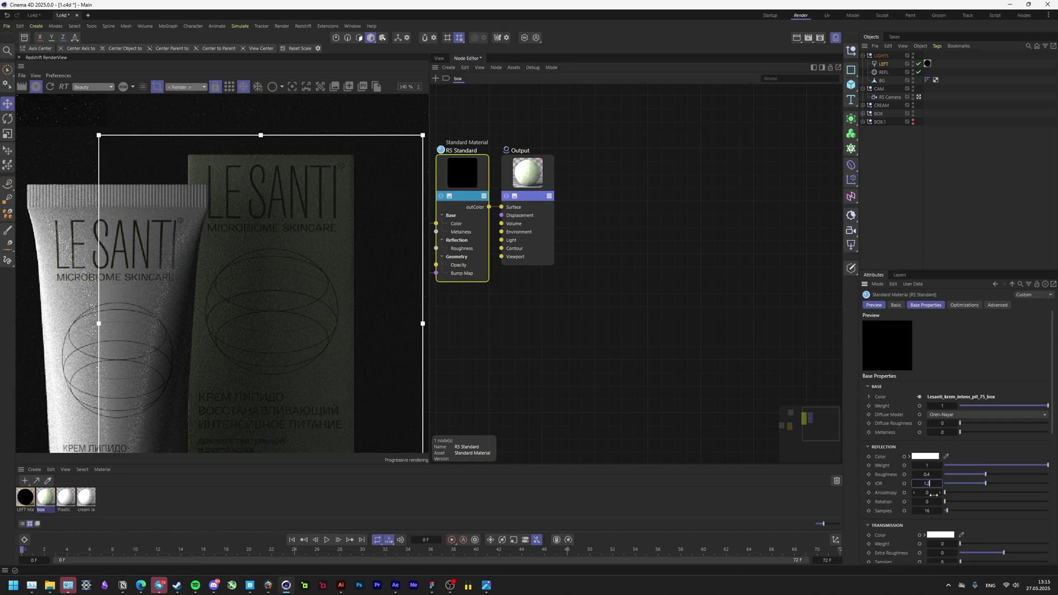
Undo the box material's last reflection IOR change and redraw the render region around the upper part of the box.
key("ctrl+z")
middle_click_drag(359, 246, 356, 309)
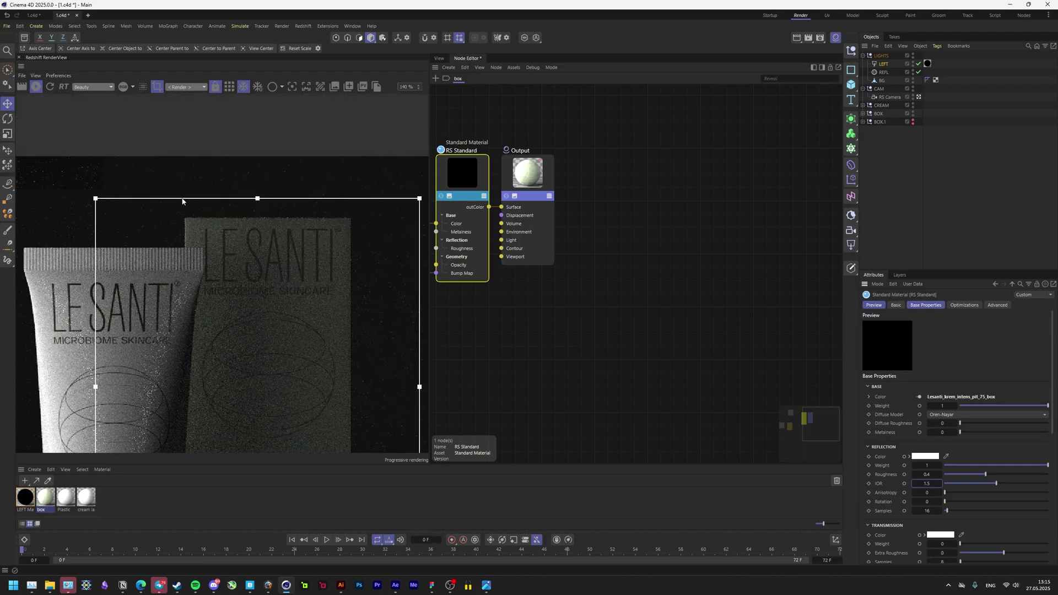
left_click_drag(181, 198, 379, 409)
scroll(261, 213, "up", 5)
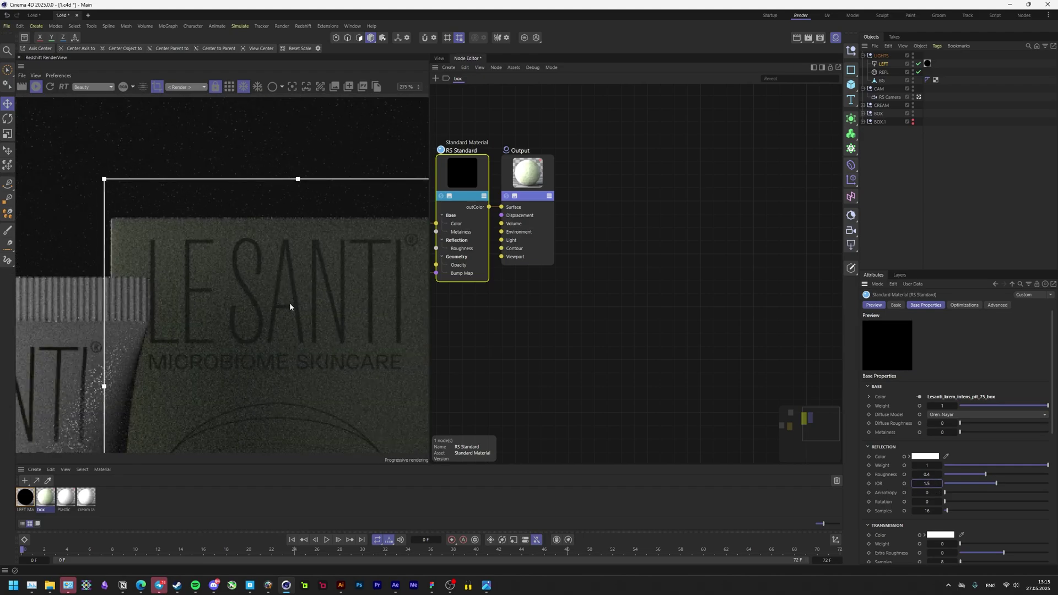
scroll(289, 302, "down", 5)
middle_click_drag(305, 342, 330, 302)
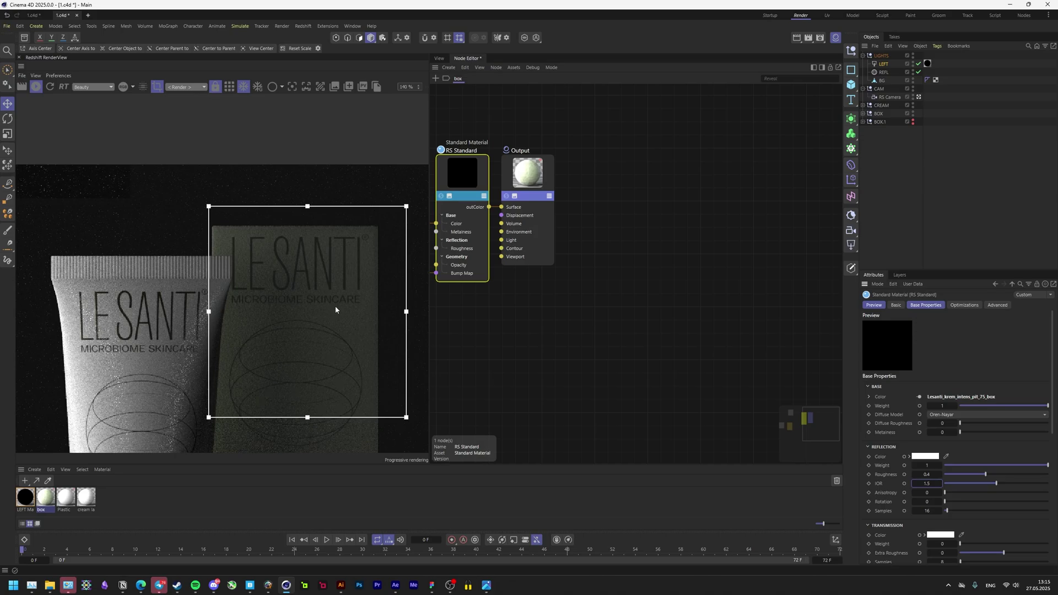
Set the reflection IOR of the box's Standard Material to 1.1.
scroll(352, 289, "up", 3)
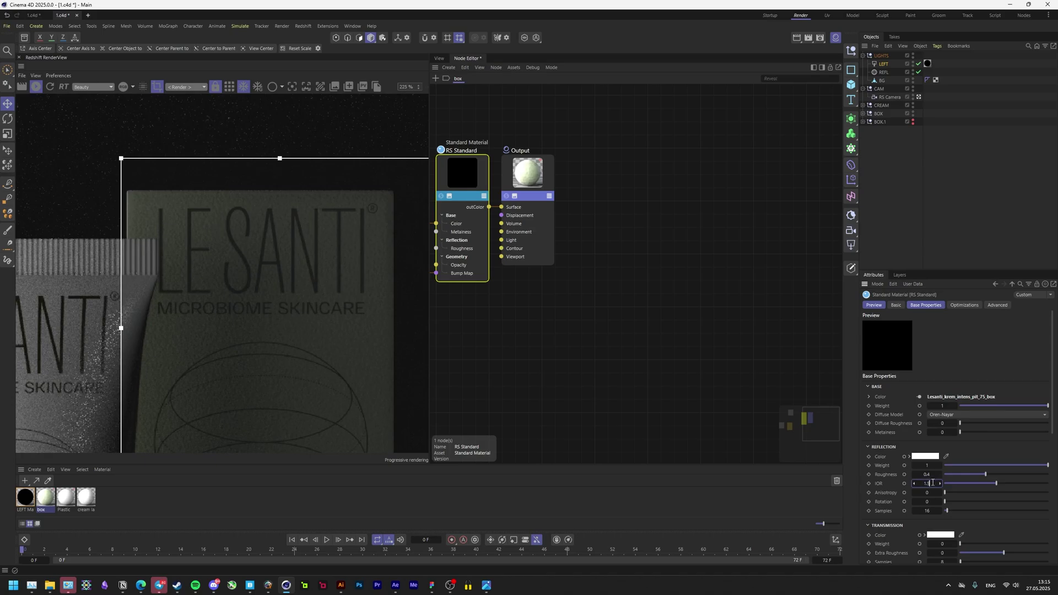
type(".1")
key("Return")
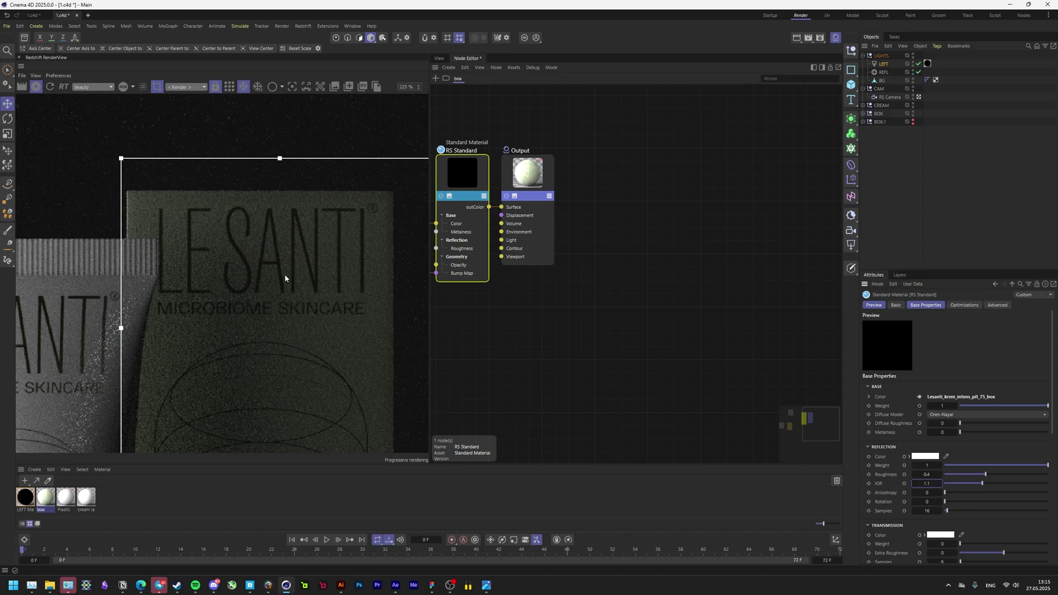
Connect the Ramp to the RIGHT light's General Color and shift its knots to reshape the white-to-black falloff.
scroll(286, 270, "down", 1)
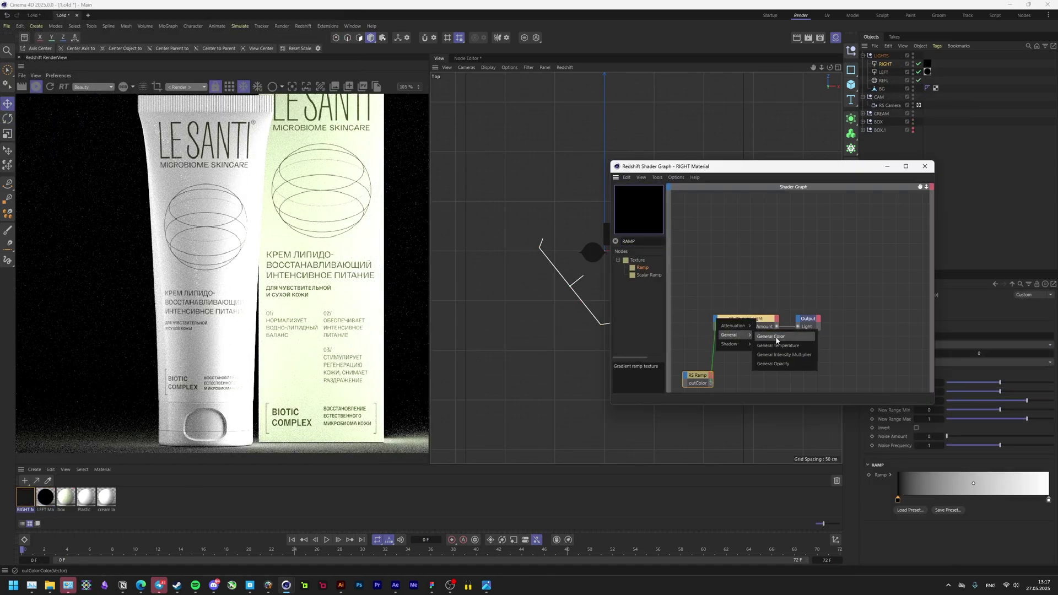
left_click(772, 337)
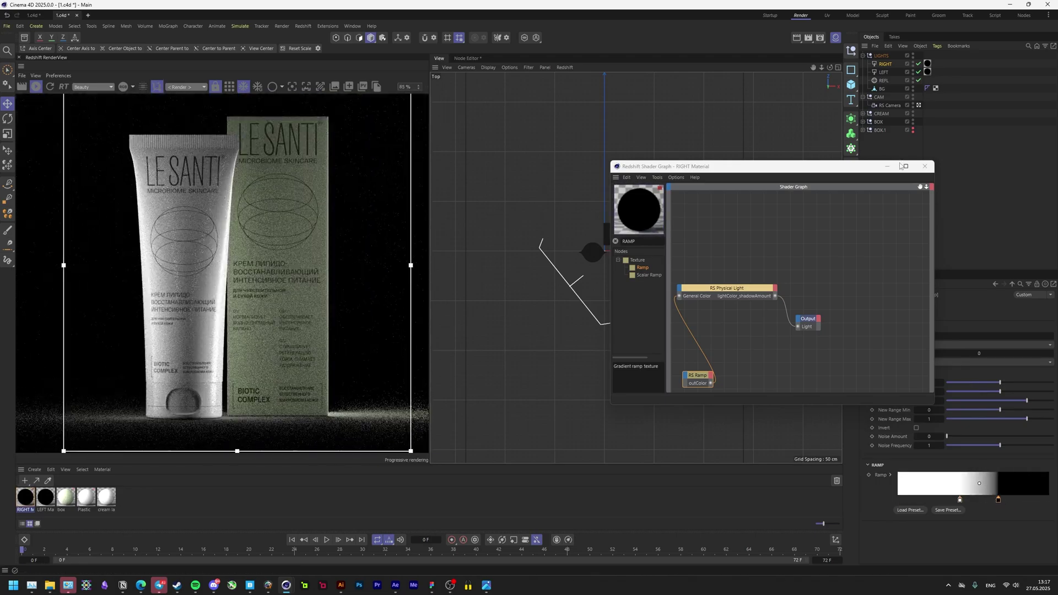
left_click_drag(1010, 504, 1022, 504)
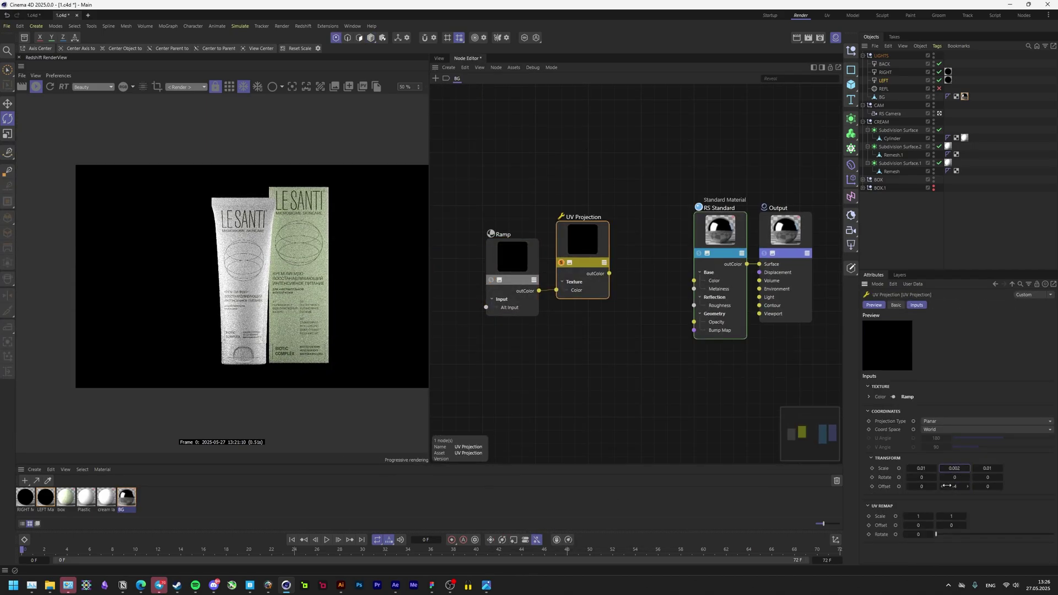
Adjust the vertical offset of the UV Projection that places the ramp on the BG material.
left_click_drag(960, 488, 955, 489)
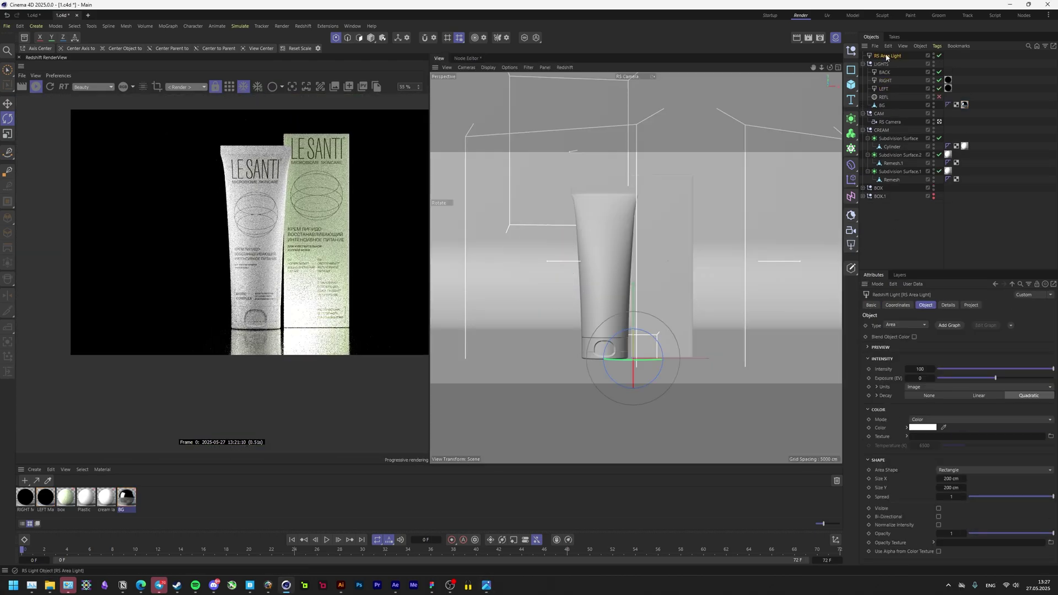
Position the new backdrop area light behind the tube and box, lifting it in the front view.
left_click(884, 105)
key("F2")
key("e")
key("F4")
left_click_drag(690, 250, 689, 72)
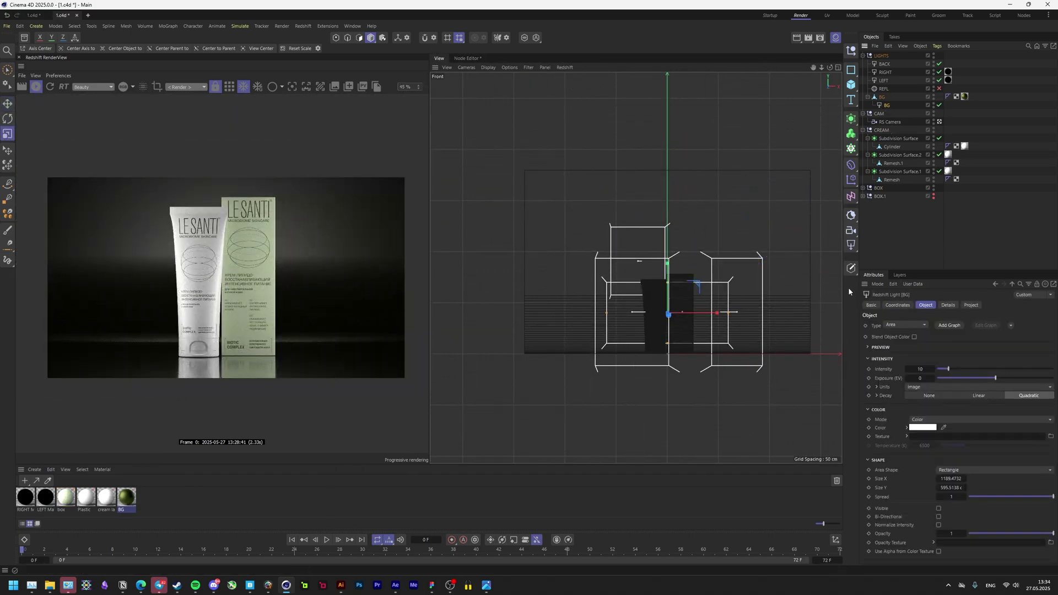
scroll(234, 285, "up", 3)
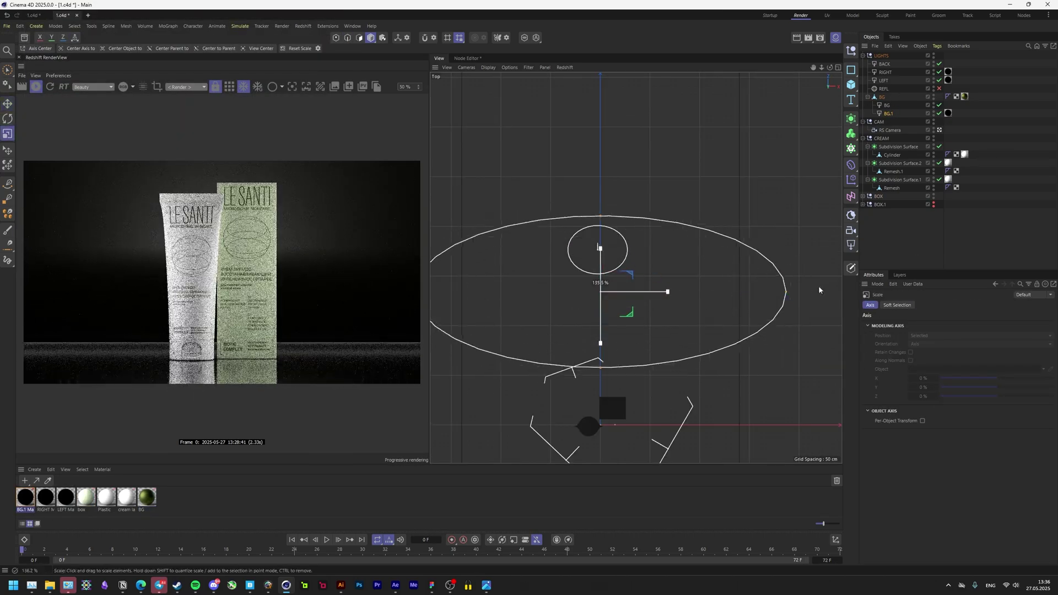
scroll(243, 363, "up", 2)
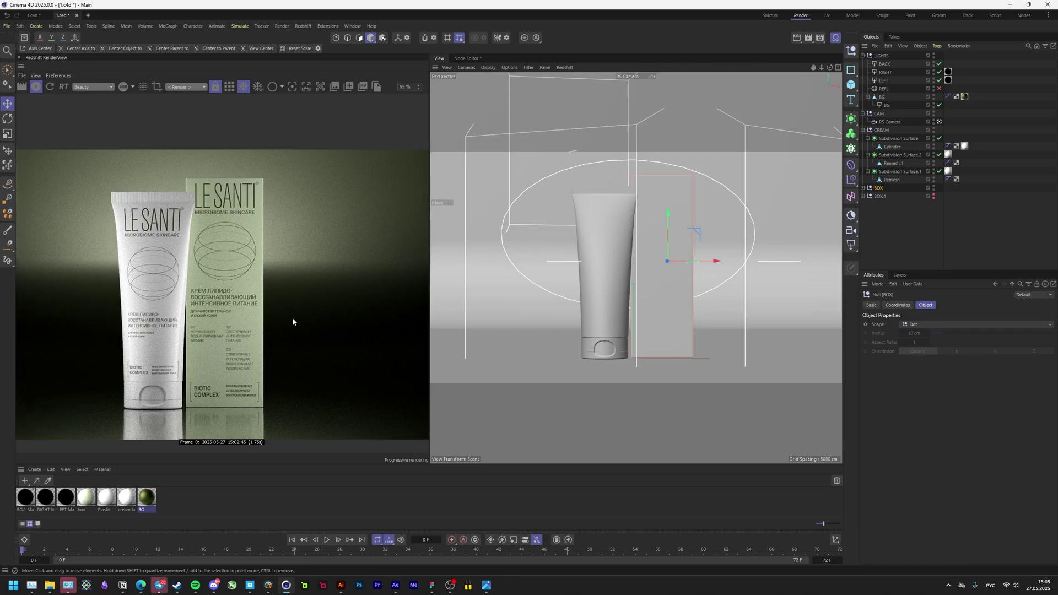
Examine the rendered products and backdrop, and solo the BG material's UV Projection node to check its gradient in the render.
middle_click_drag(293, 322, 311, 285)
scroll(336, 327, "down", 4)
scroll(234, 283, "up", 4)
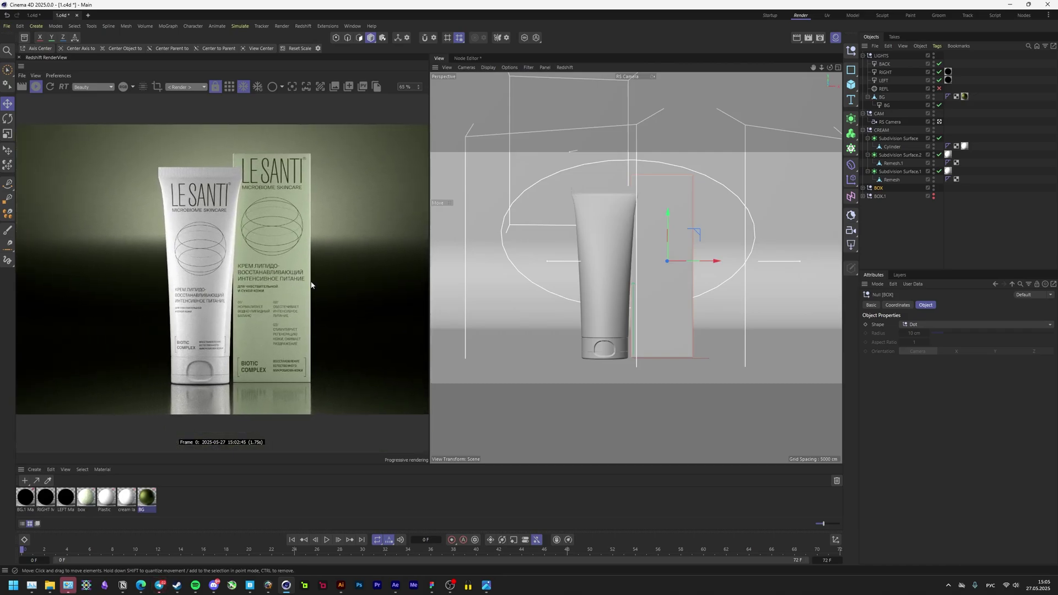
scroll(311, 285, "down", 4)
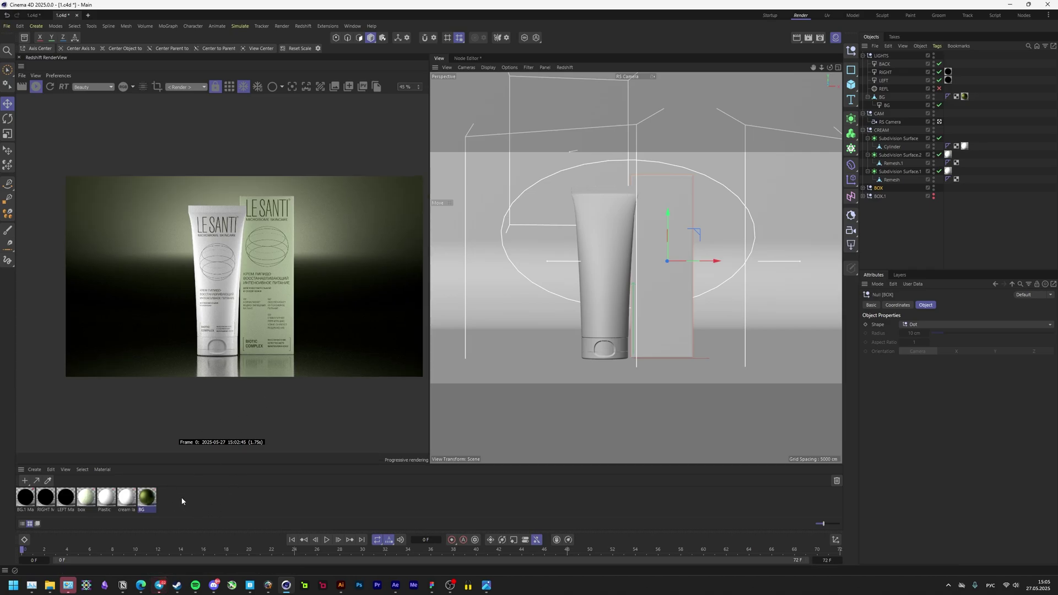
double_click(152, 503)
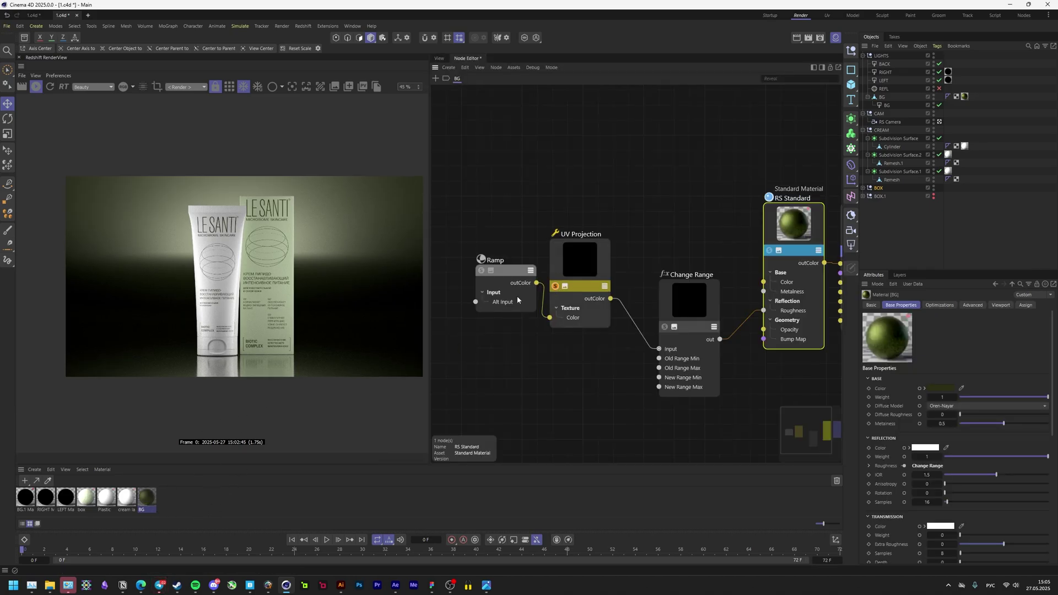
middle_click_drag(414, 331, 378, 314)
left_click(555, 286)
scroll(290, 314, "up", 5)
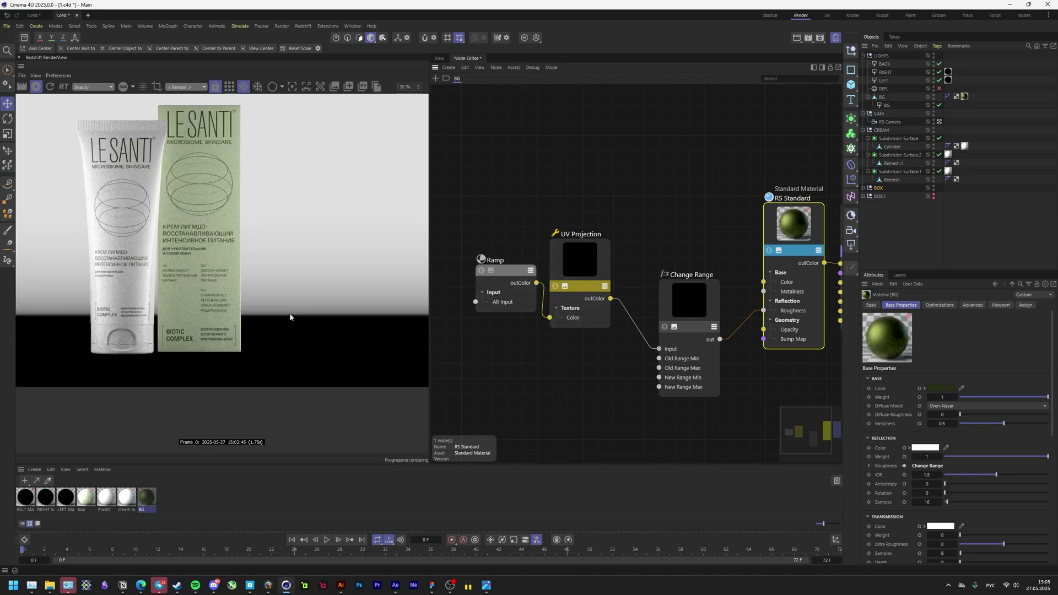
middle_click_drag(252, 295, 217, 329)
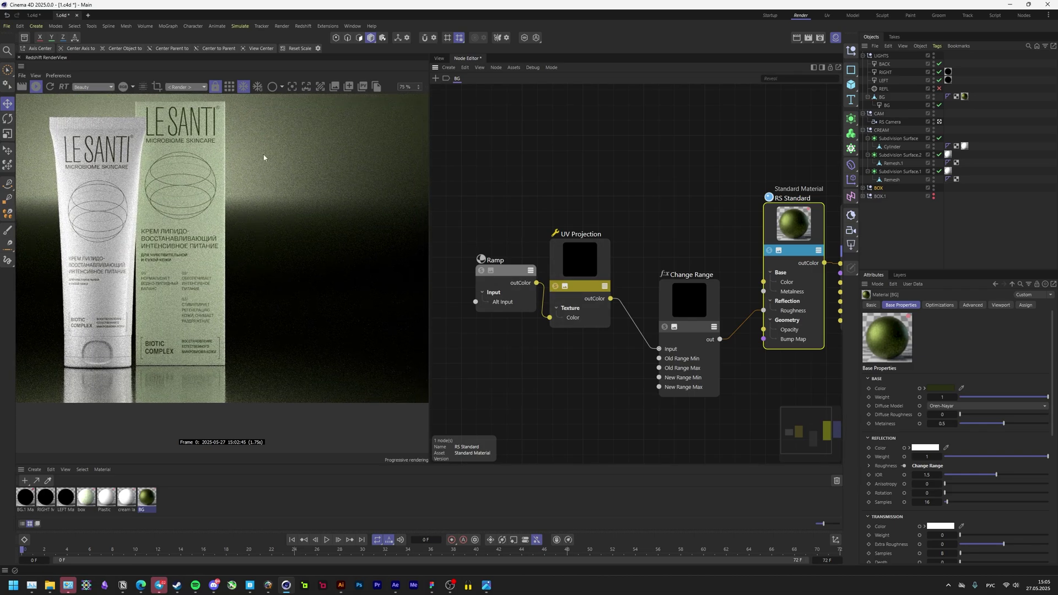
middle_click_drag(250, 239, 259, 223)
scroll(227, 306, "down", 2)
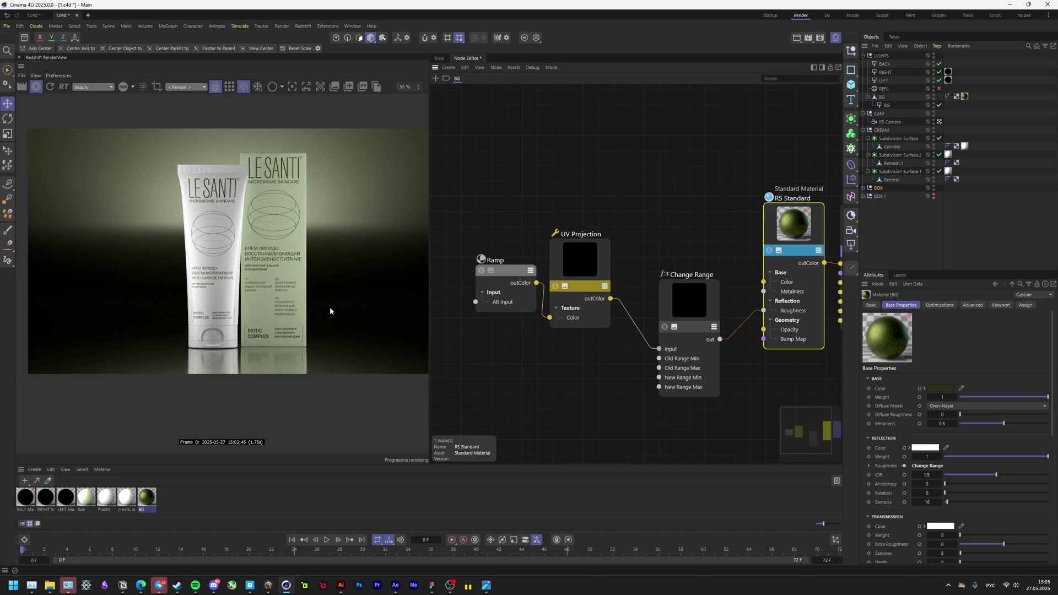
scroll(329, 307, "up", 3)
middle_click_drag(319, 306, 294, 287)
scroll(243, 290, "down", 4)
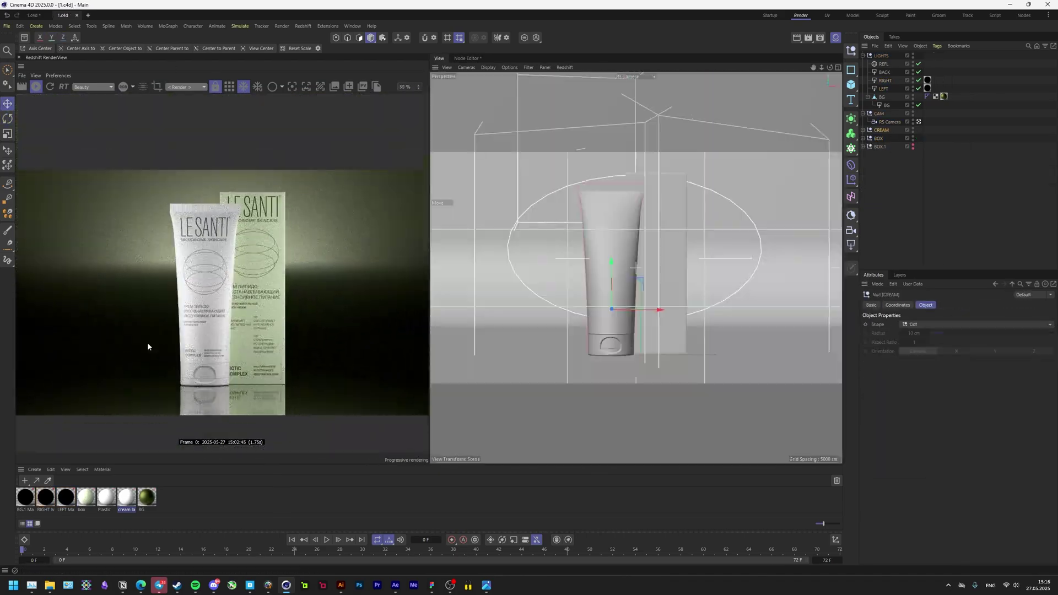
Toggle the RIGHT light to compare its effect on the render and shift it sideways in the top view.
scroll(148, 347, "up", 2)
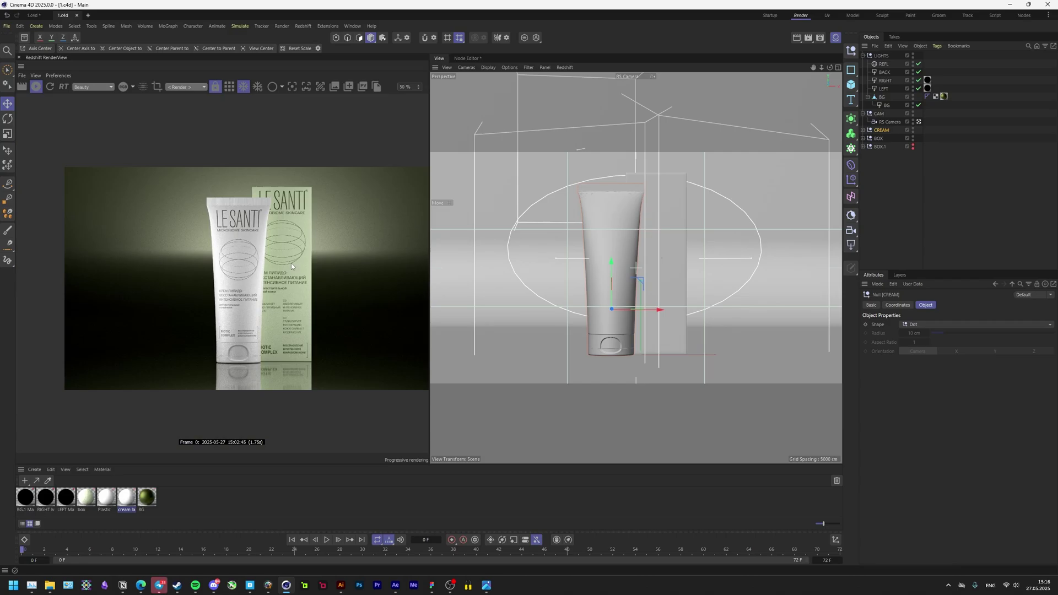
left_click(919, 80)
scroll(262, 322, "up", 1)
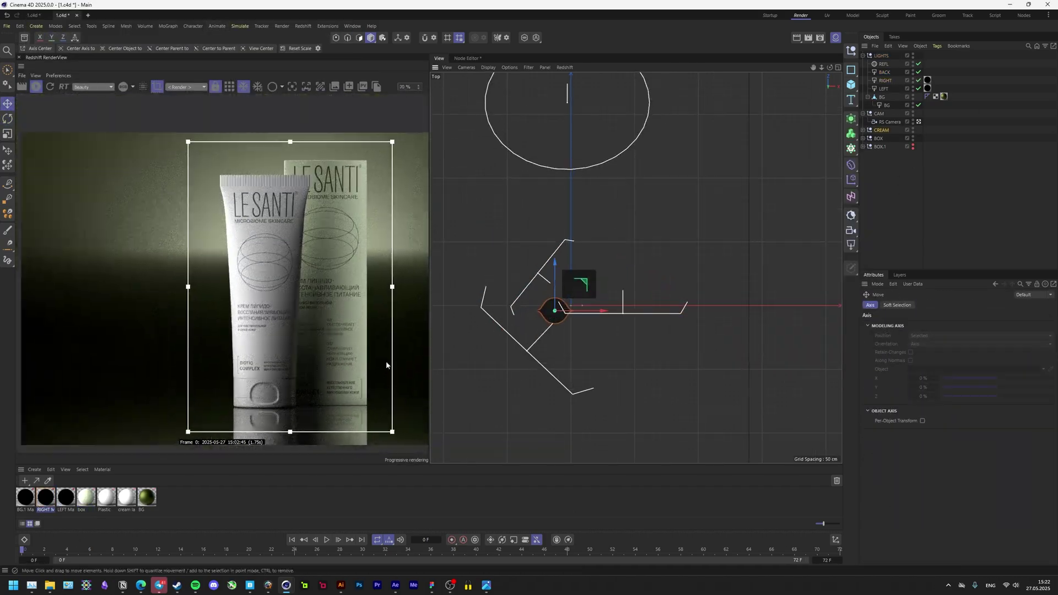
left_click_drag(590, 321, 643, 320)
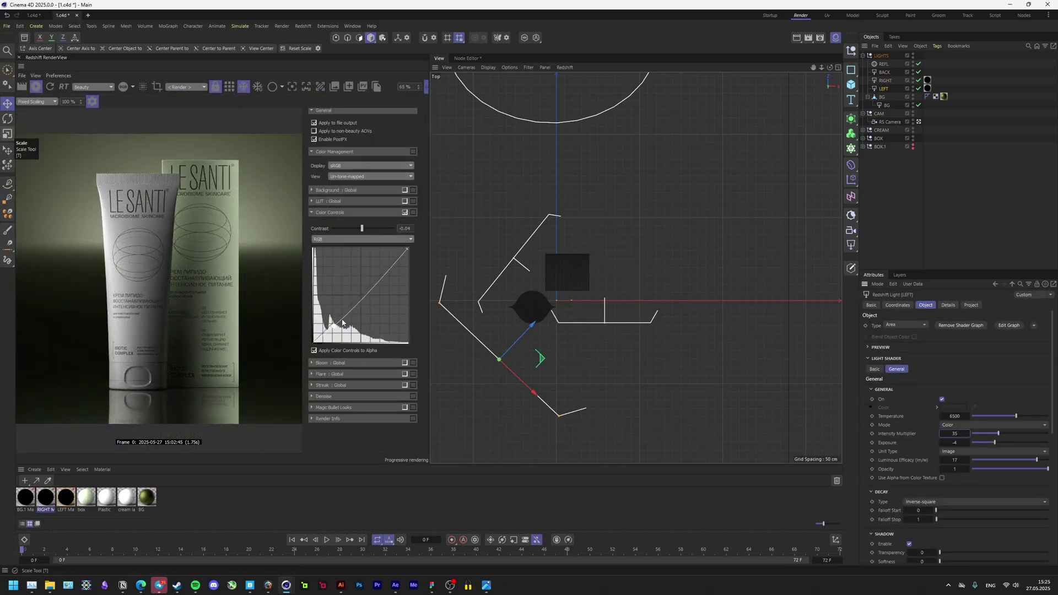
Raise the midtones of the RGB curve in the render's Color Controls and close the render settings.
left_click_drag(343, 322, 354, 296)
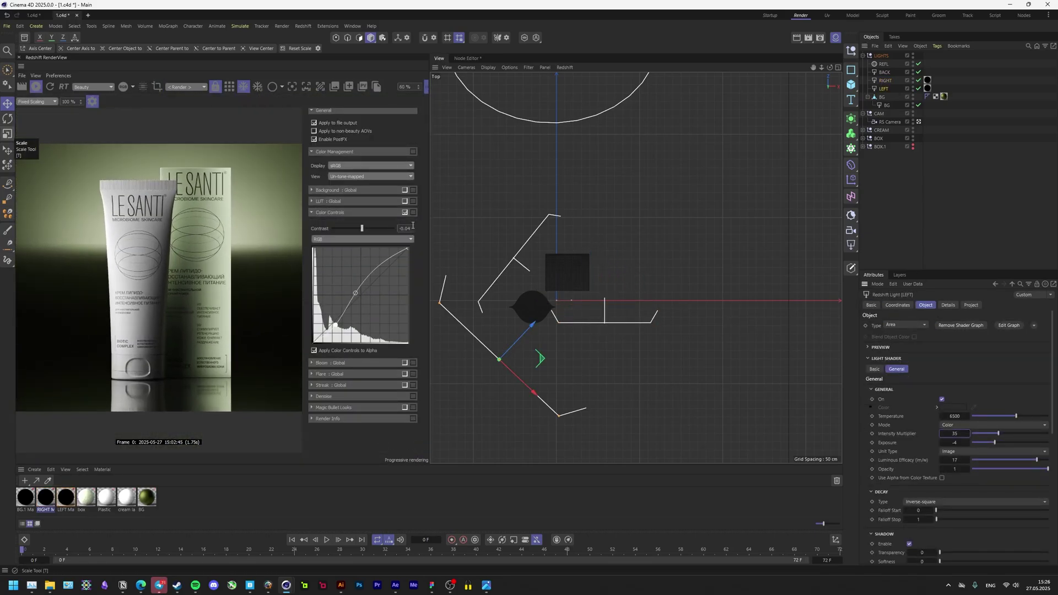
left_click(93, 102)
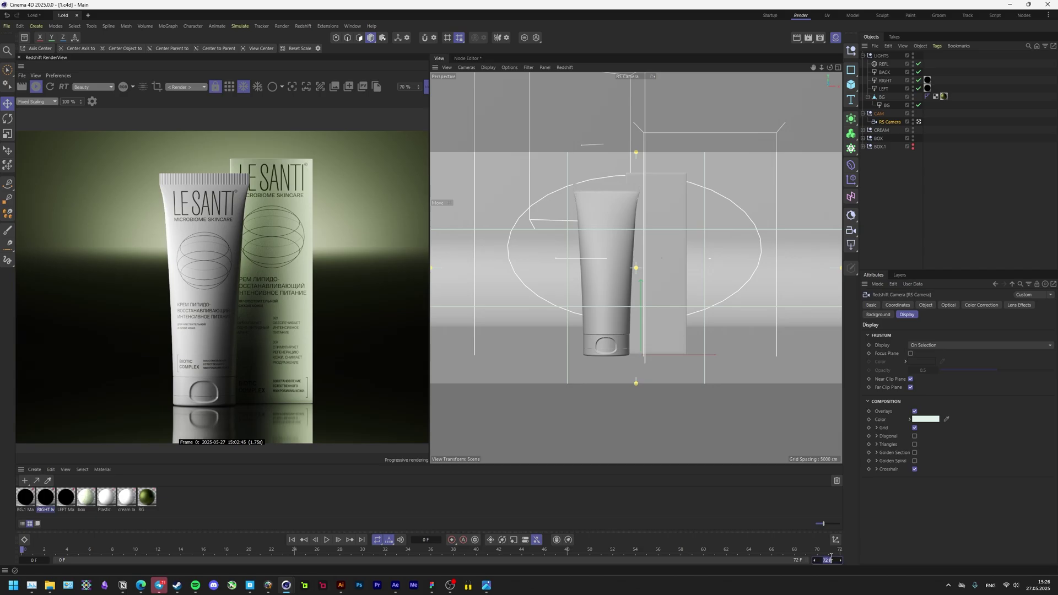